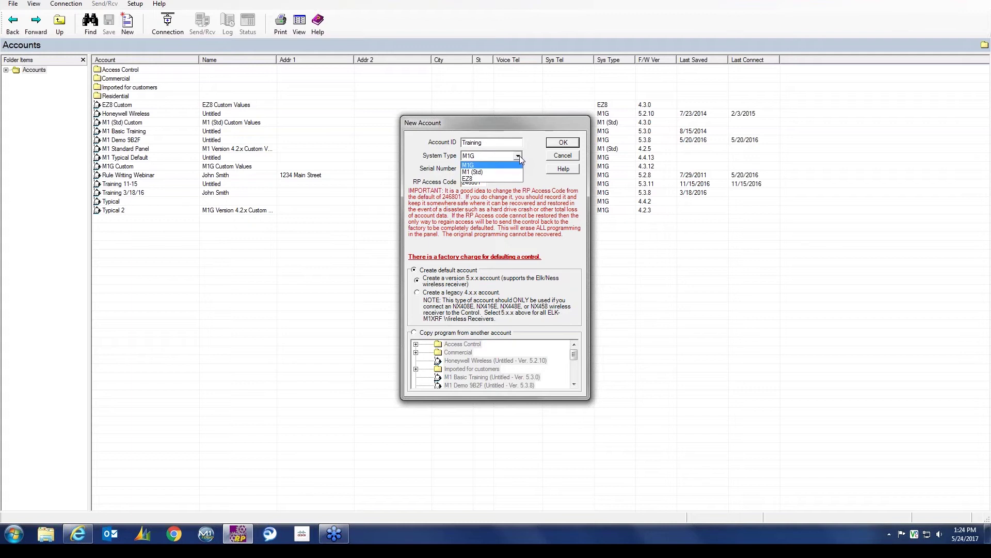
# Step: Create the Training account with system type EZ8 and serial number 40001234
pyautogui.click(466, 179)
pyautogui.click(471, 169)
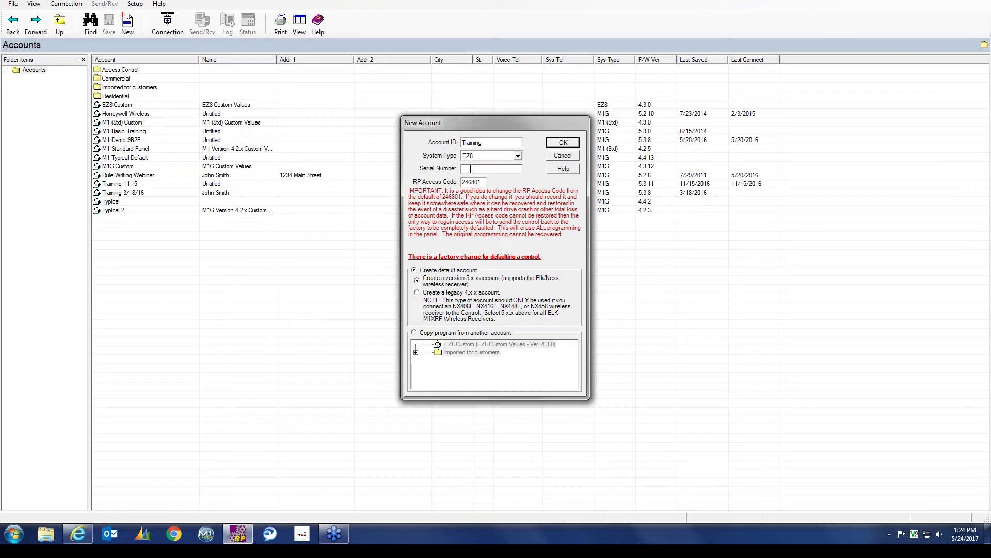
pyautogui.write('0001234')
pyautogui.click(566, 145)
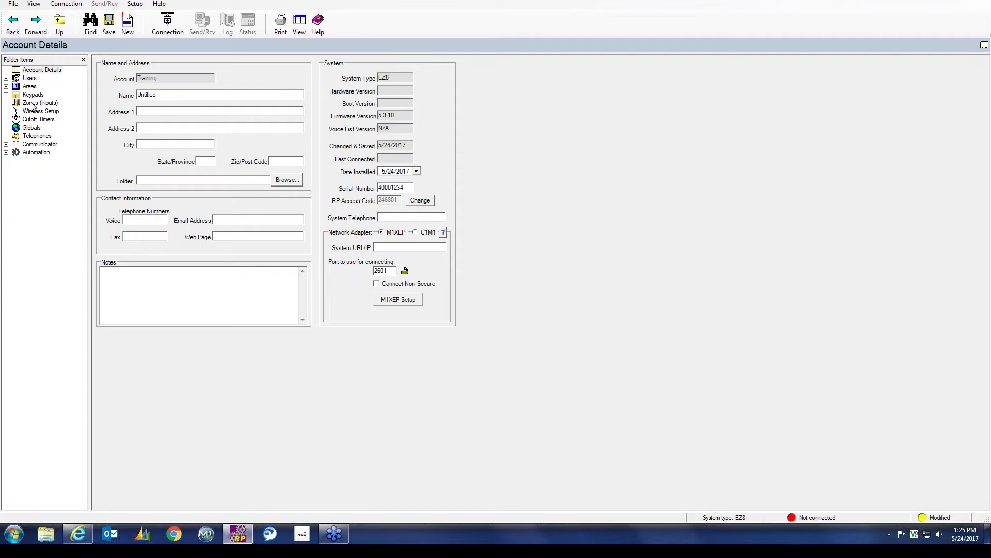
# Step: Open zone 1 of the main board's hardwired zones and name it Z1 Greenhouse
pyautogui.click(6, 103)
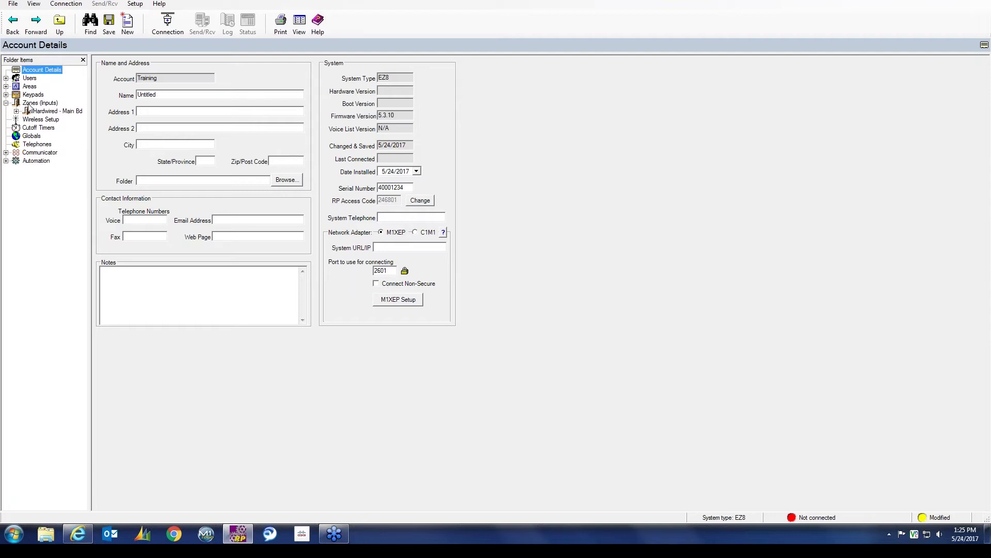
pyautogui.click(31, 105)
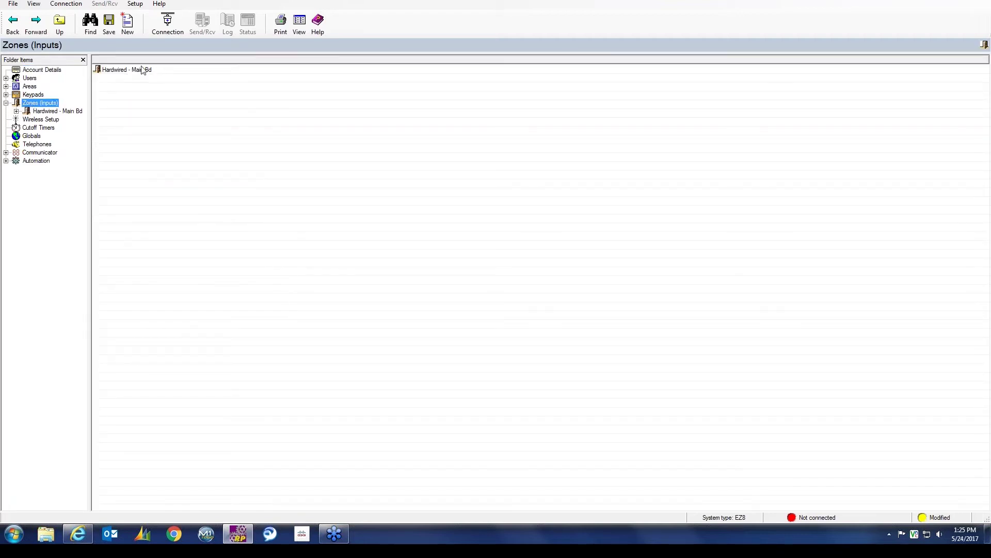
pyautogui.doubleClick(124, 72)
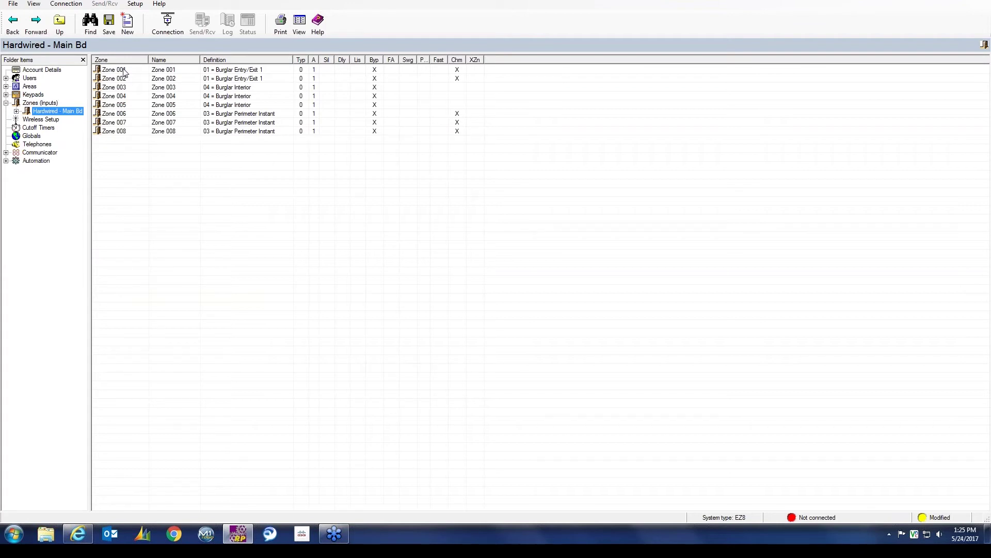
pyautogui.doubleClick(124, 72)
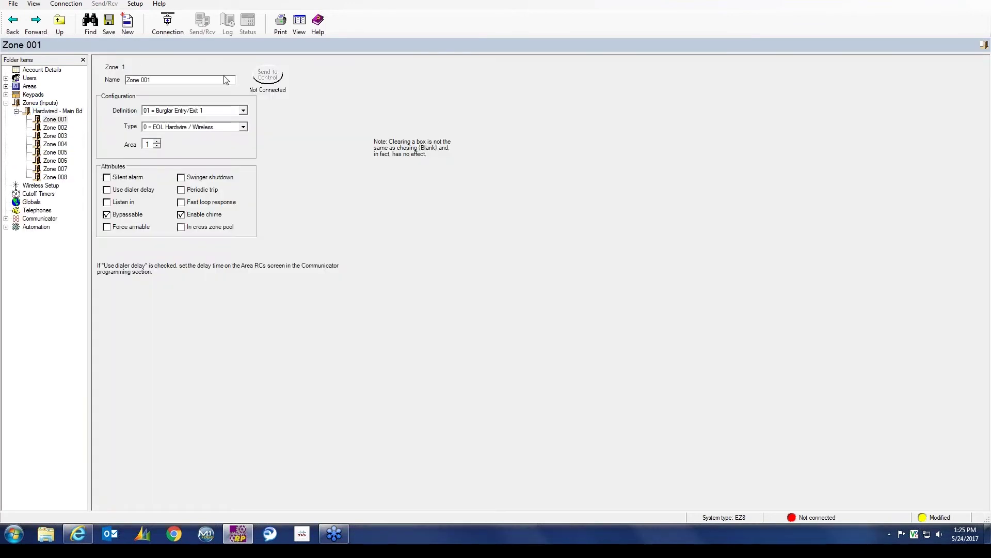
pyautogui.moveTo(153, 80); pyautogui.dragTo(118, 87)
pyautogui.write('Z1 Greenhouse')
# Step: Set zone 1's definition to 33 = Temperature and clear its Bypassable and Enable chime attributes
pyautogui.click(243, 110)
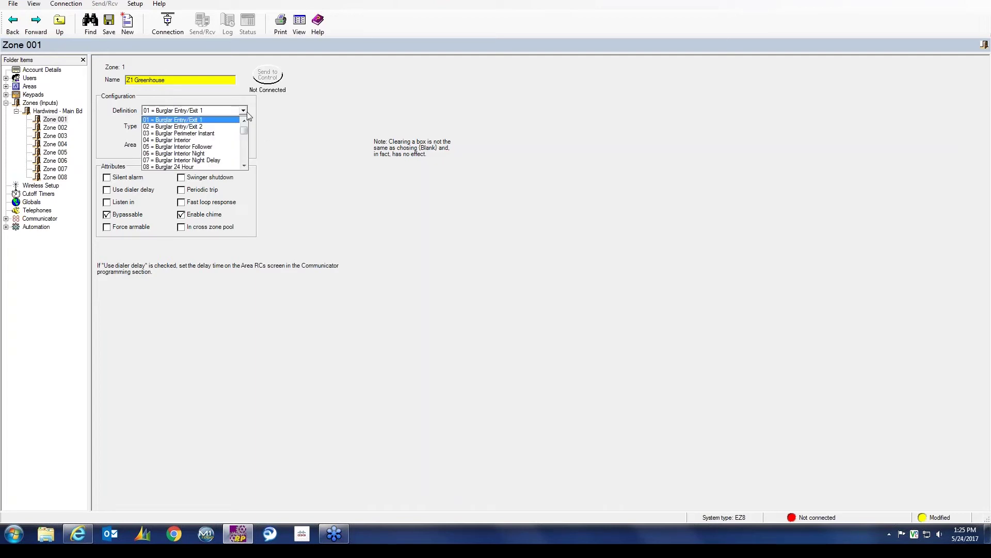
pyautogui.moveTo(245, 131); pyautogui.dragTo(244, 163)
pyautogui.click(172, 165)
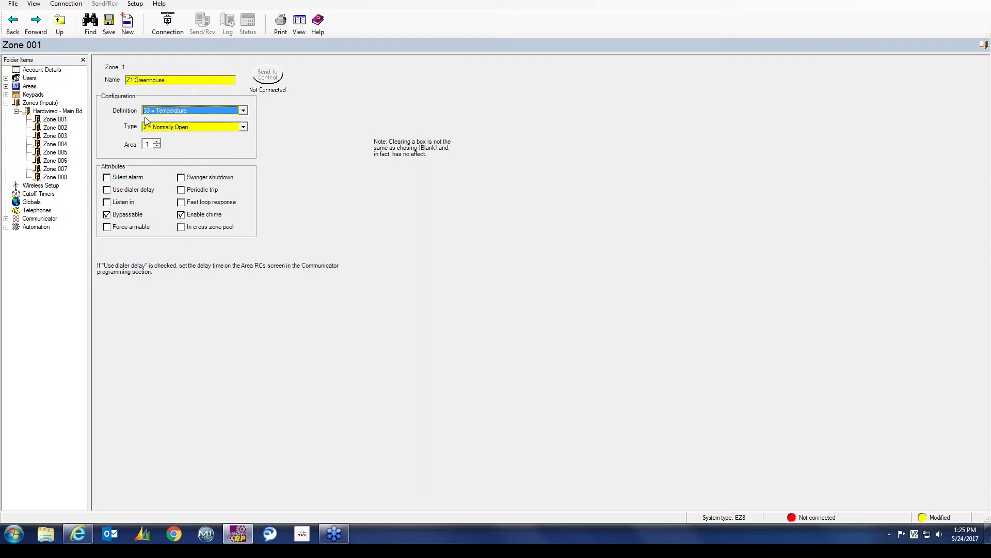
pyautogui.click(180, 215)
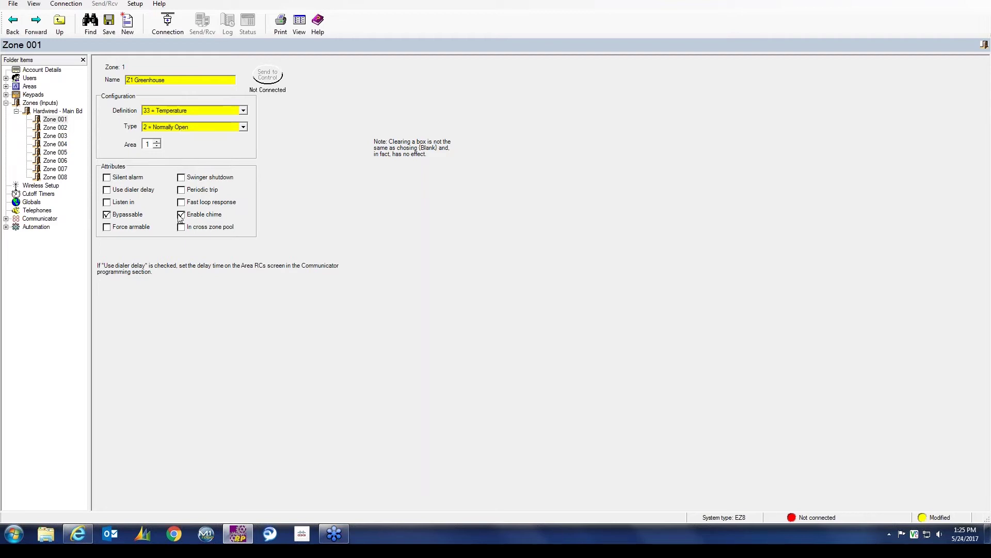
pyautogui.click(107, 214)
pyautogui.click(185, 203)
# Step: Add a new group of hardwired zones, Zones 17-32 (Group 2)
pyautogui.rightClick(47, 105)
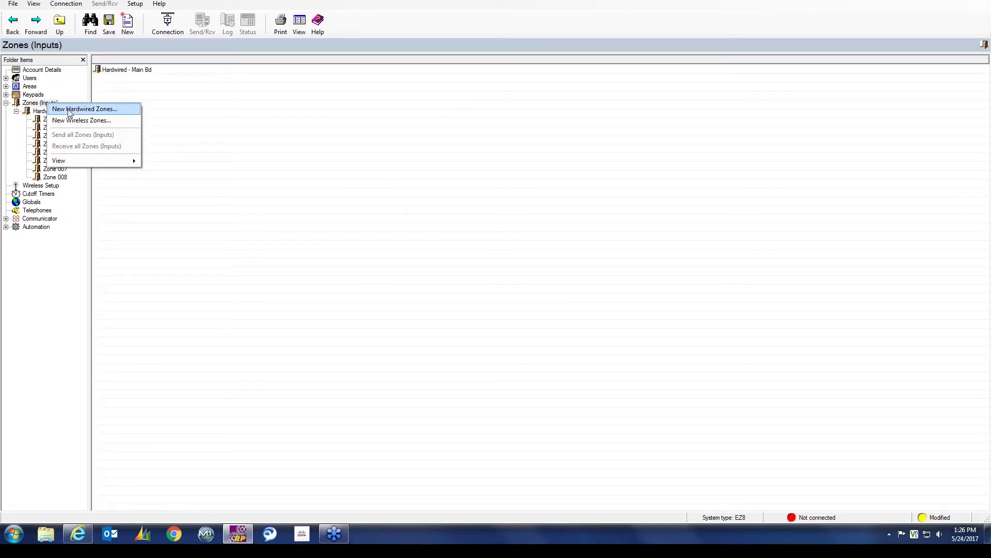
pyautogui.click(69, 113)
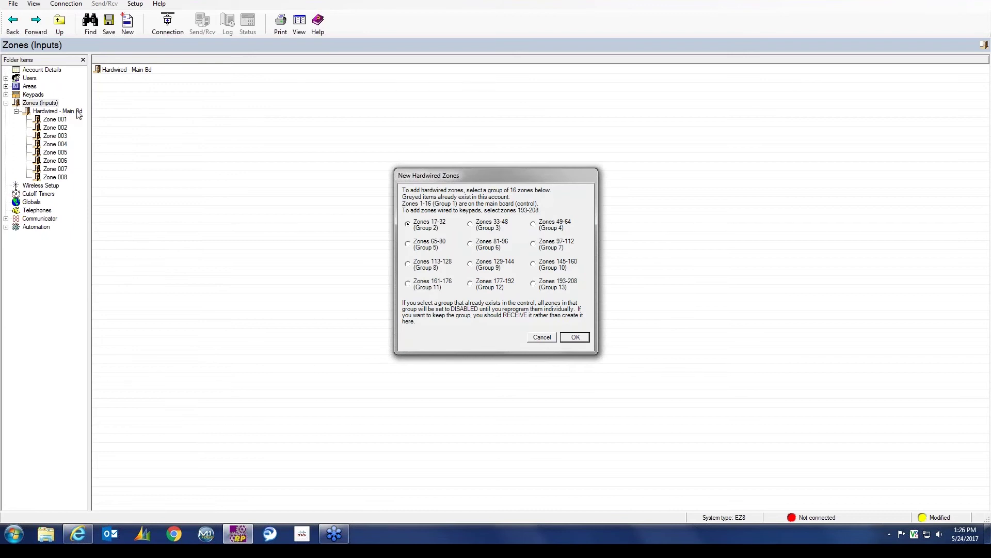
pyautogui.click(575, 338)
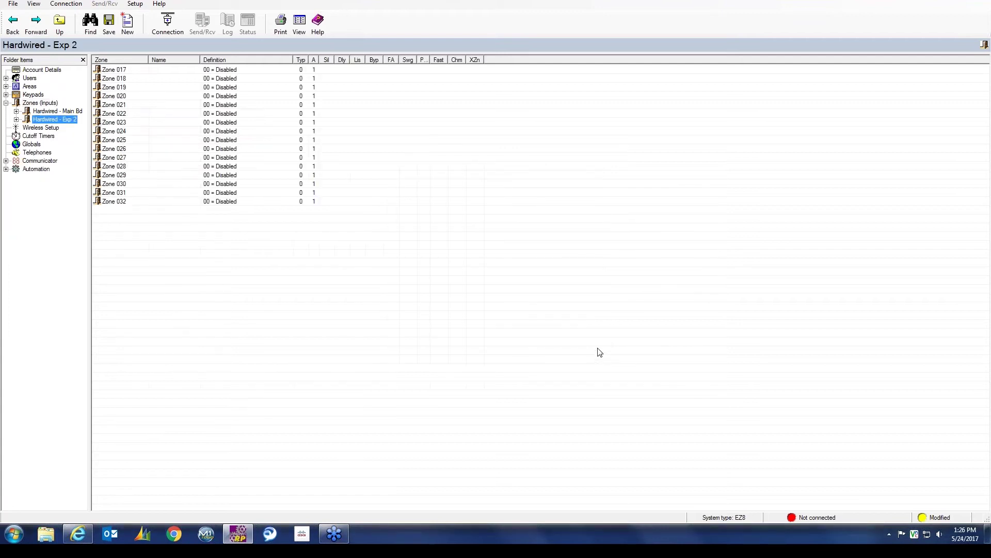
# Step: Configure zone 17 with the name Moisture, definition 16 = Non-alarm and type 2 = Normally Open
pyautogui.doubleClick(127, 71)
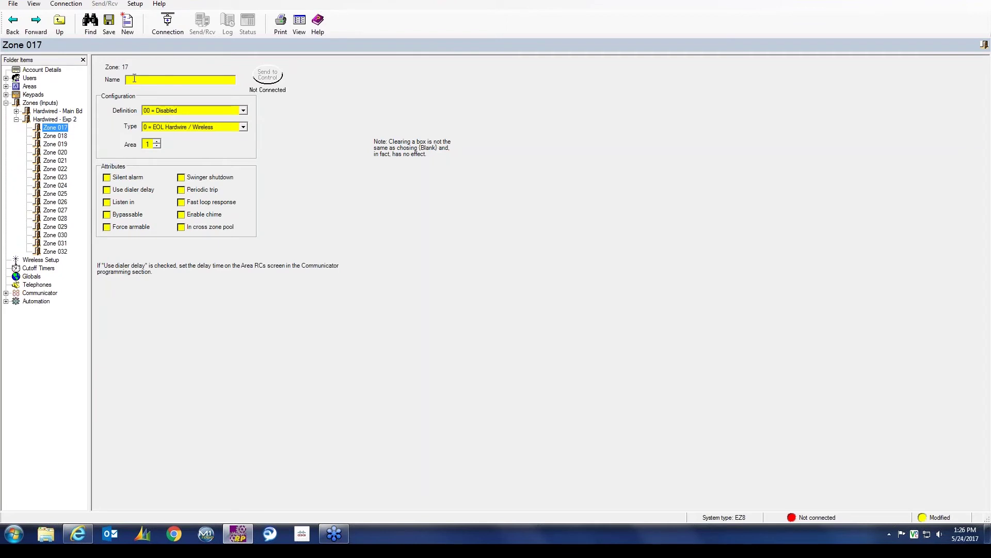
pyautogui.write('Moisture')
pyautogui.click(244, 110)
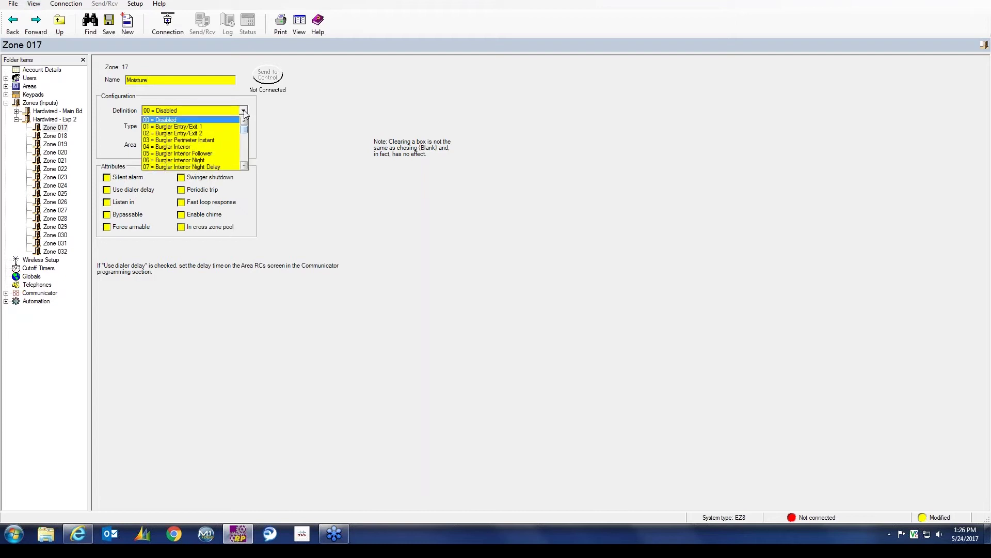
pyautogui.moveTo(244, 129); pyautogui.dragTo(249, 145)
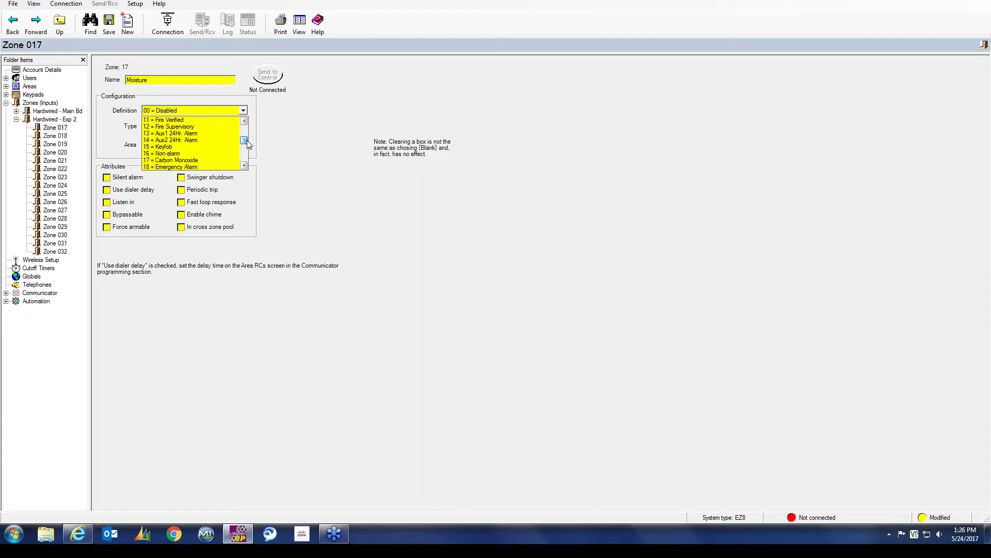
pyautogui.click(174, 153)
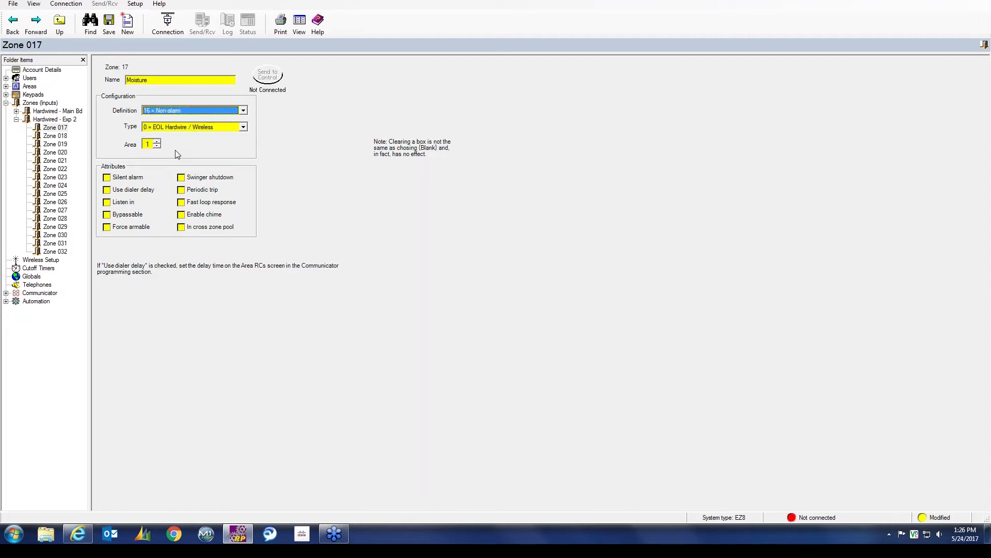
pyautogui.click(243, 128)
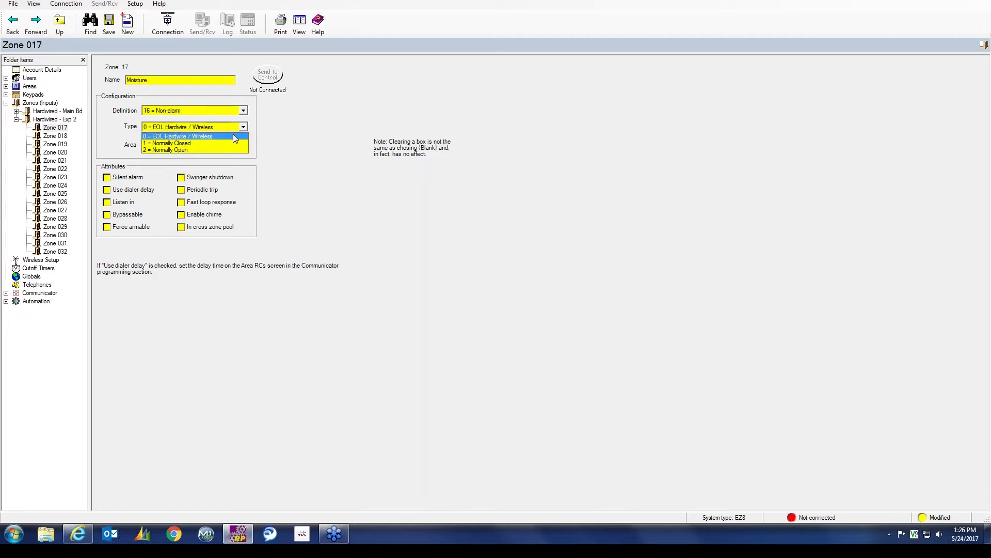
pyautogui.click(190, 150)
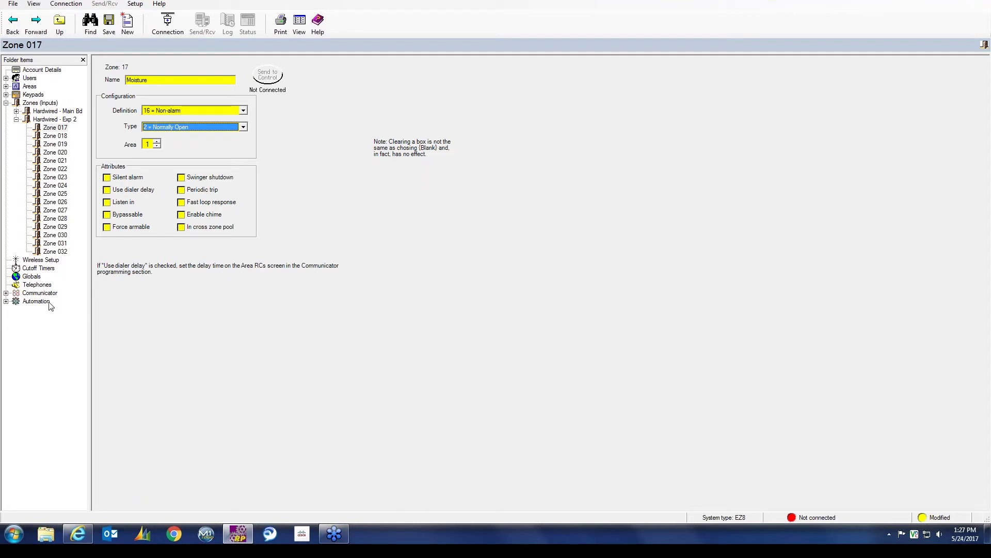
# Step: Look at the automation Texts list and the Central Station settings in the account's M1XEP setup
pyautogui.click(6, 302)
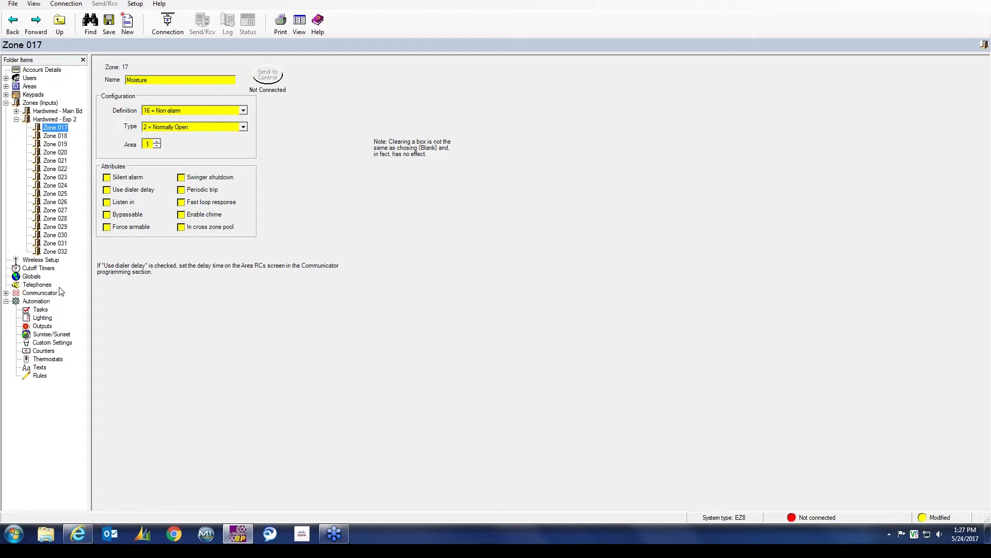
pyautogui.click(44, 368)
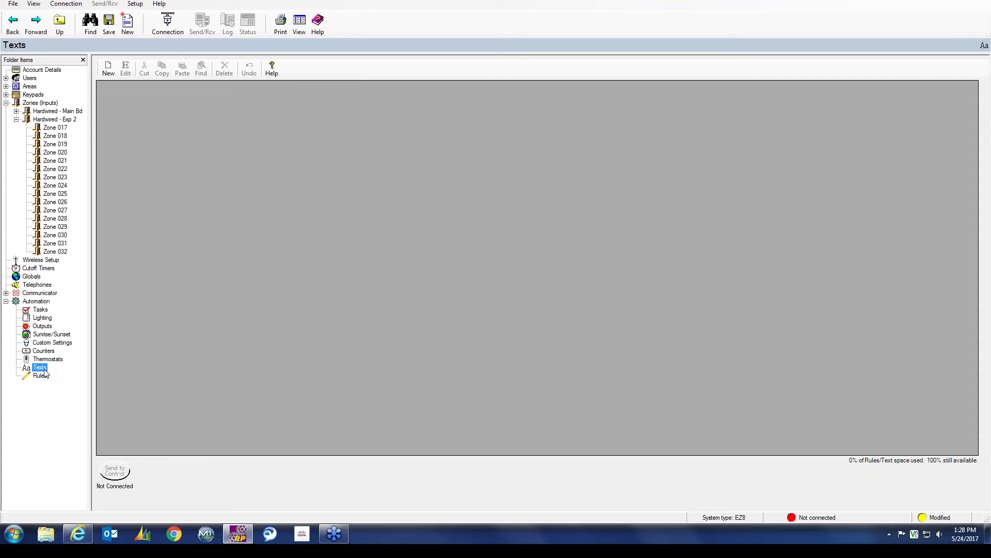
pyautogui.click(51, 72)
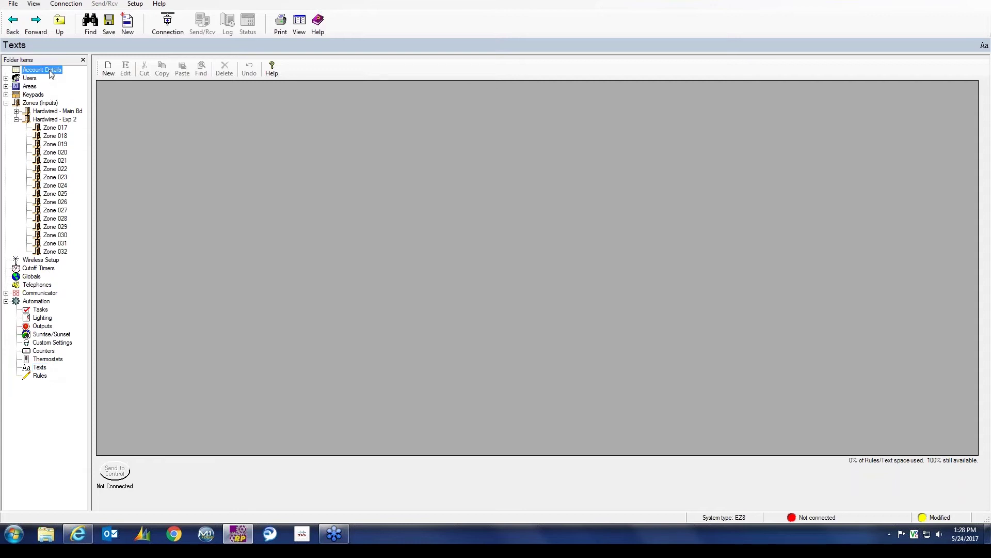
pyautogui.click(399, 301)
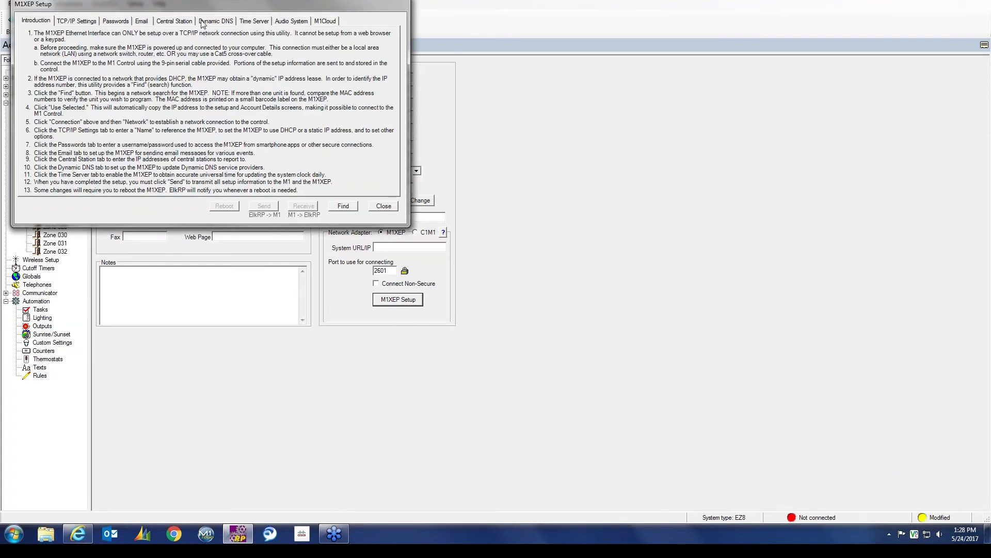
pyautogui.click(185, 21)
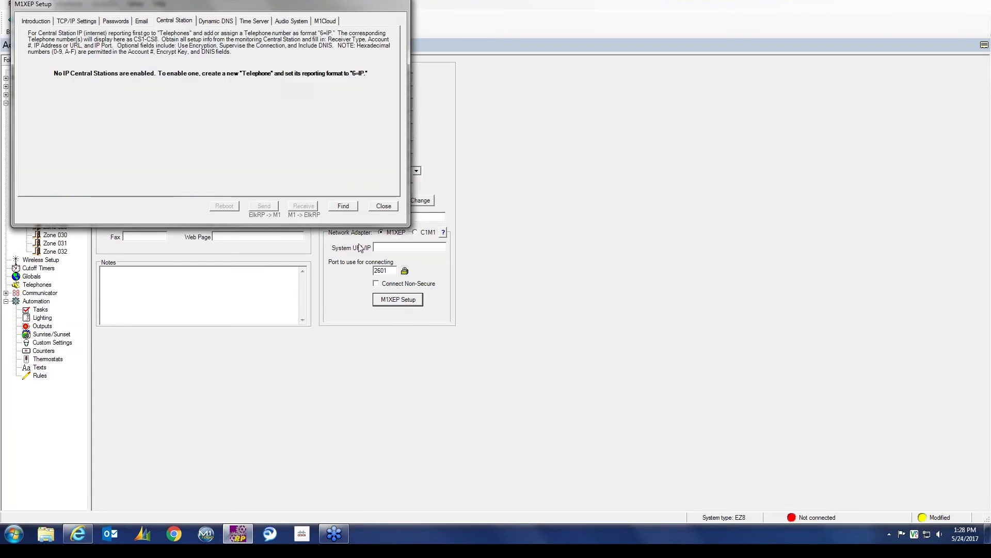
pyautogui.click(383, 206)
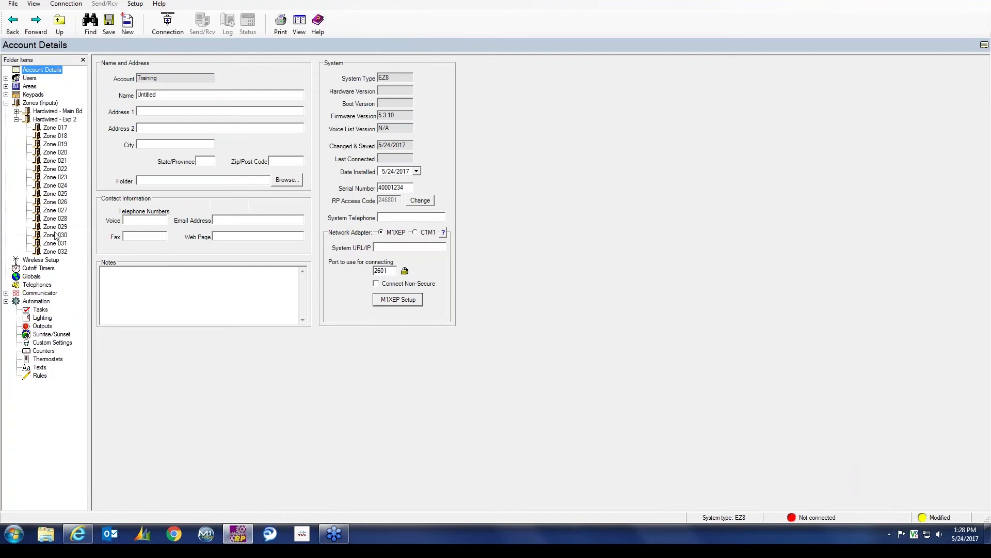
# Step: Create one new telephone with telephone ID number 1
pyautogui.click(33, 285)
pyautogui.rightClick(34, 287)
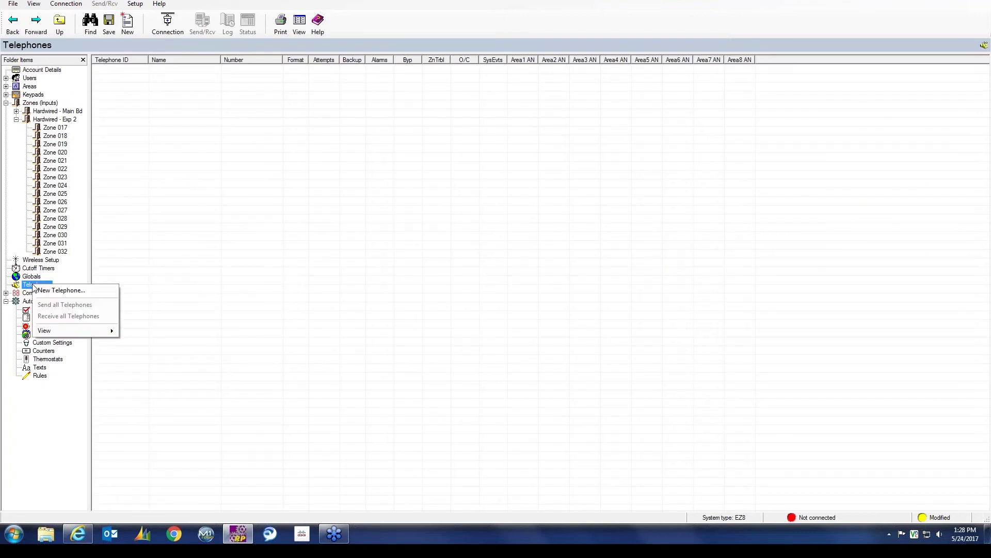
pyautogui.click(57, 291)
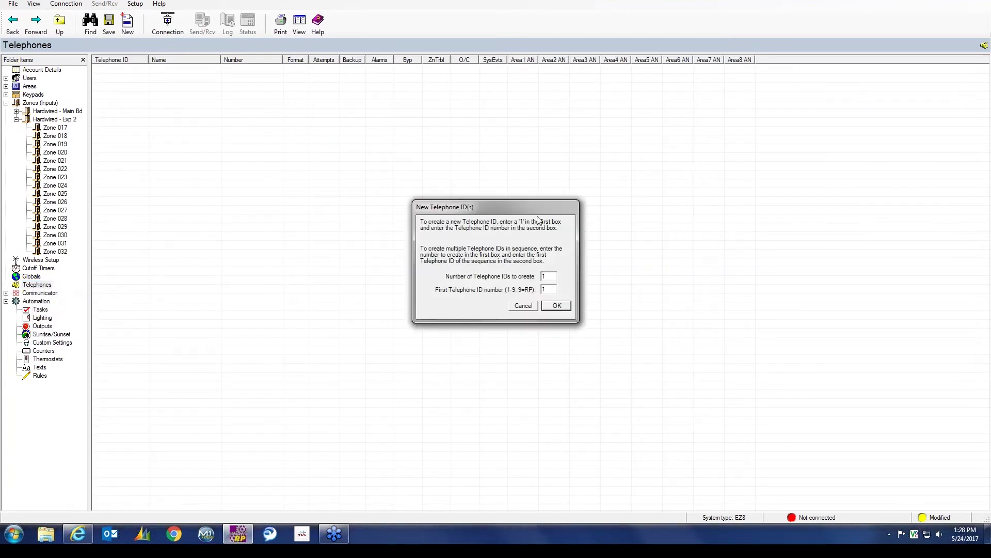
pyautogui.click(557, 305)
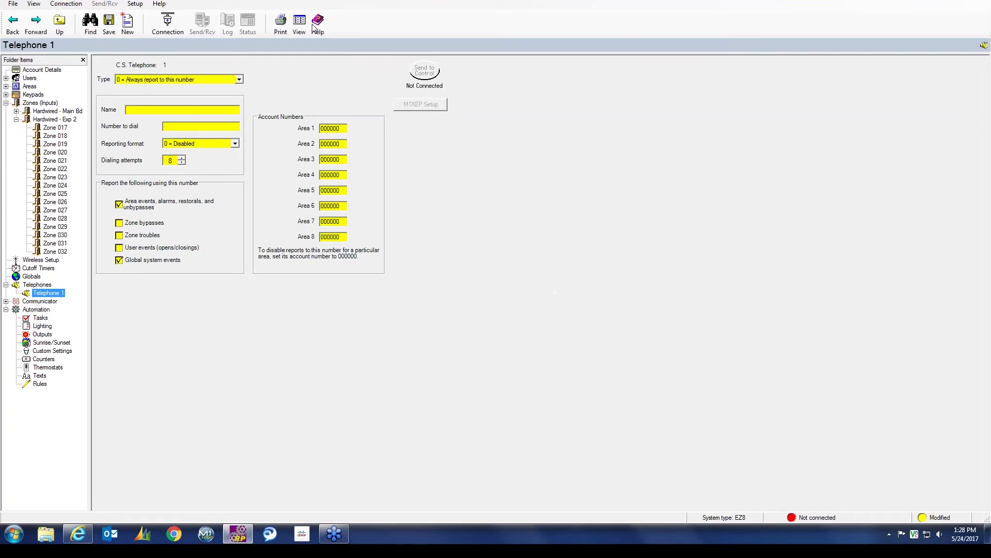
# Step: Name Telephone 1 IP Comm and set its reporting format to 6 = IP
pyautogui.click(138, 109)
pyautogui.write('IP Comm')
pyautogui.click(235, 144)
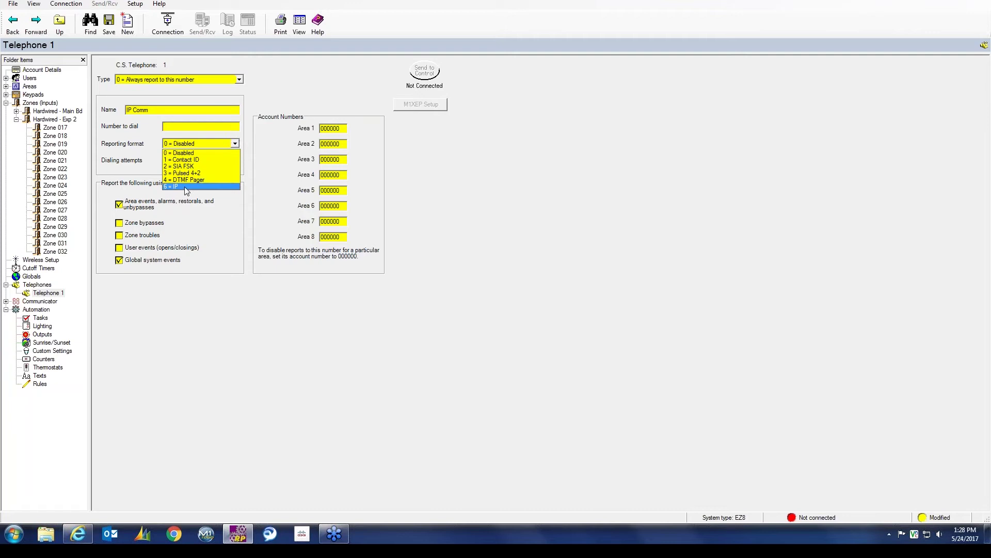
pyautogui.click(175, 186)
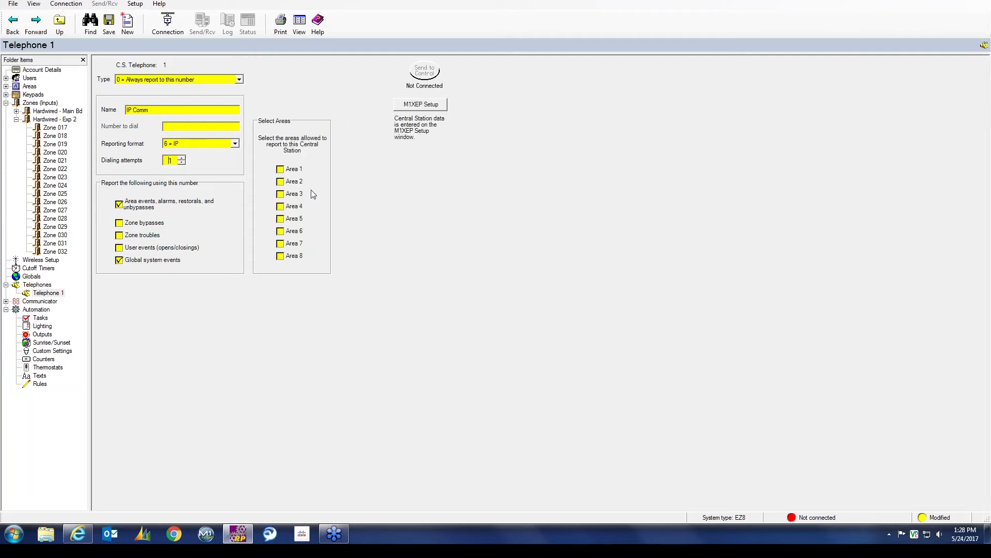
# Step: Allow Area 1 to report through Telephone 1 and disable its area event and global system event reports
pyautogui.click(280, 169)
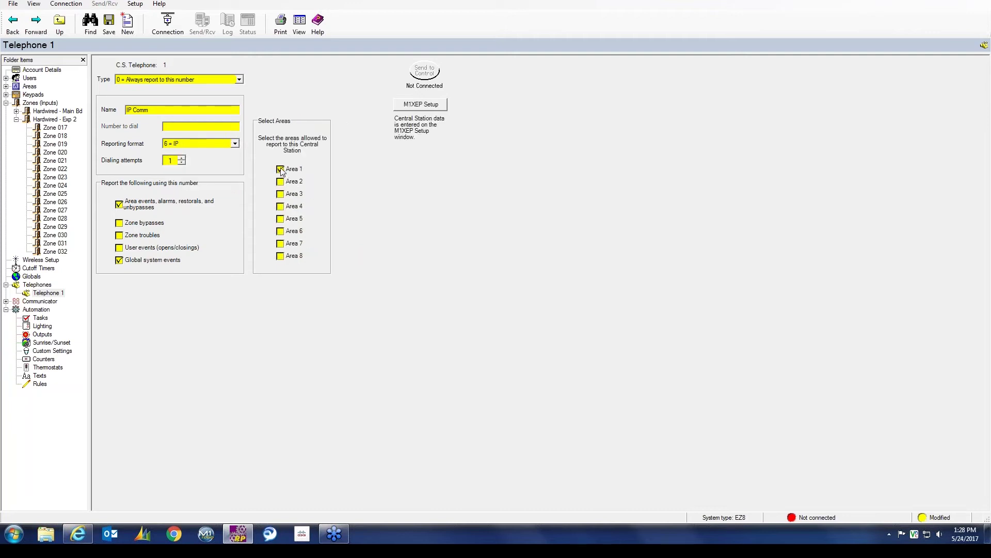
pyautogui.click(119, 205)
pyautogui.click(120, 260)
# Step: In the M1XEP setup, set central station CS1's IP address to 192.168.0.200 and its IP port to 2101
pyautogui.click(430, 109)
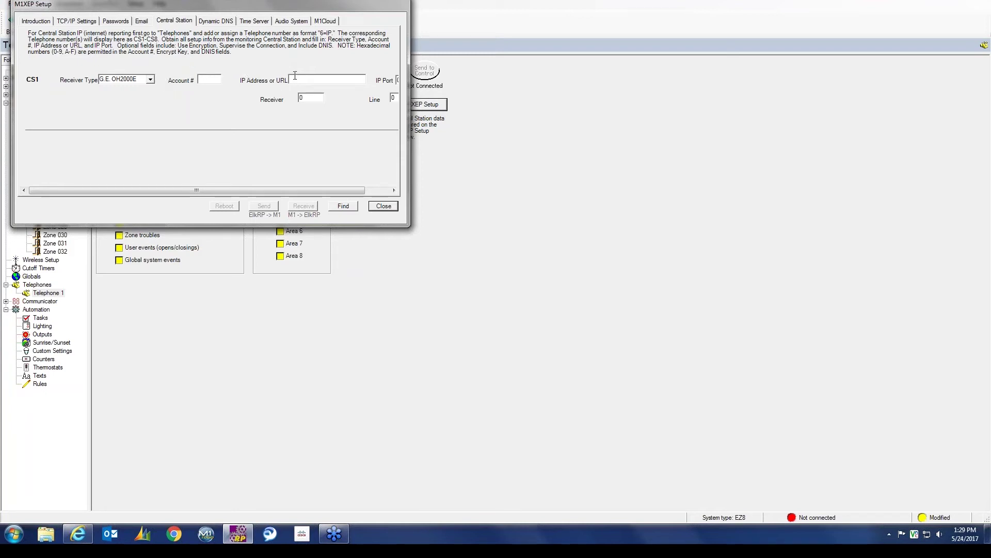
pyautogui.moveTo(289, 188); pyautogui.dragTo(324, 171)
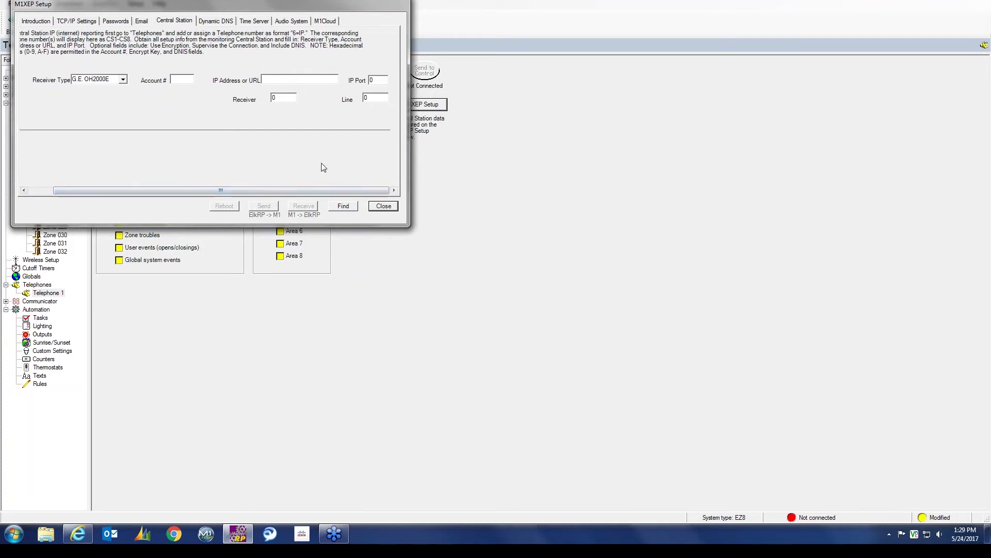
pyautogui.click(270, 81)
pyautogui.write('1')
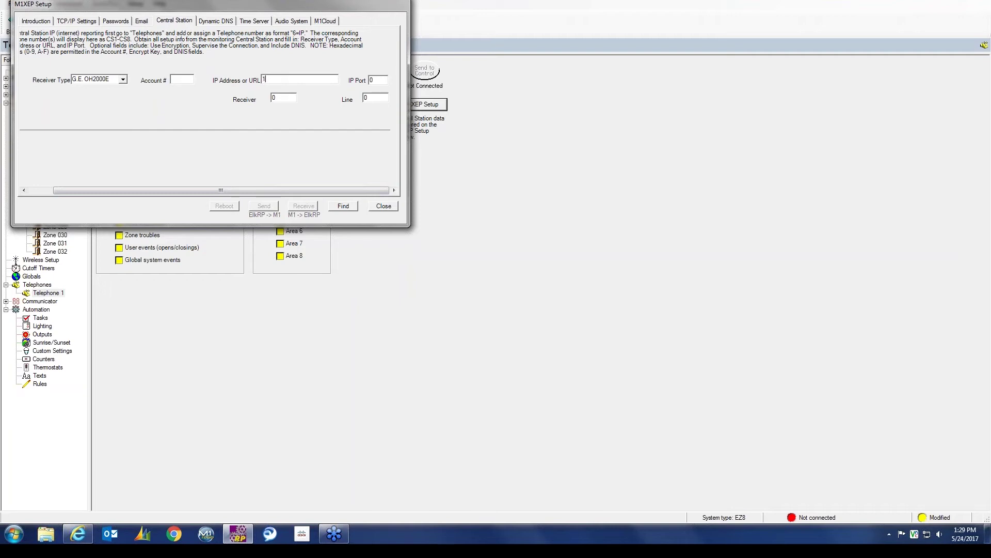
pyautogui.write('92.168.0.200')
pyautogui.click(372, 80)
pyautogui.press('BackSpace')
pyautogui.write('2101')
pyautogui.click(380, 208)
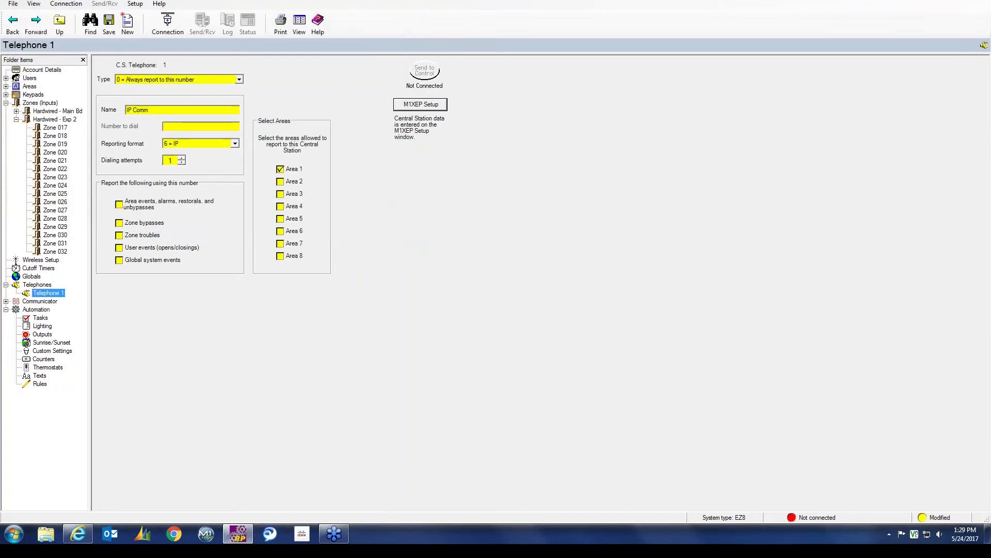
# Step: Add an automation text string reading Pump ON that ends with a carriage return/linefeed
pyautogui.click(40, 376)
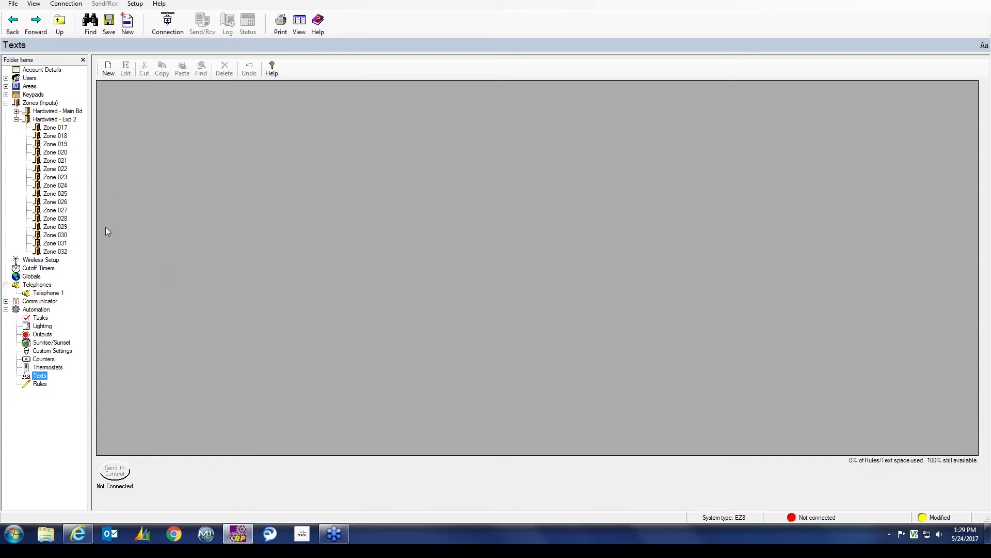
pyautogui.click(109, 69)
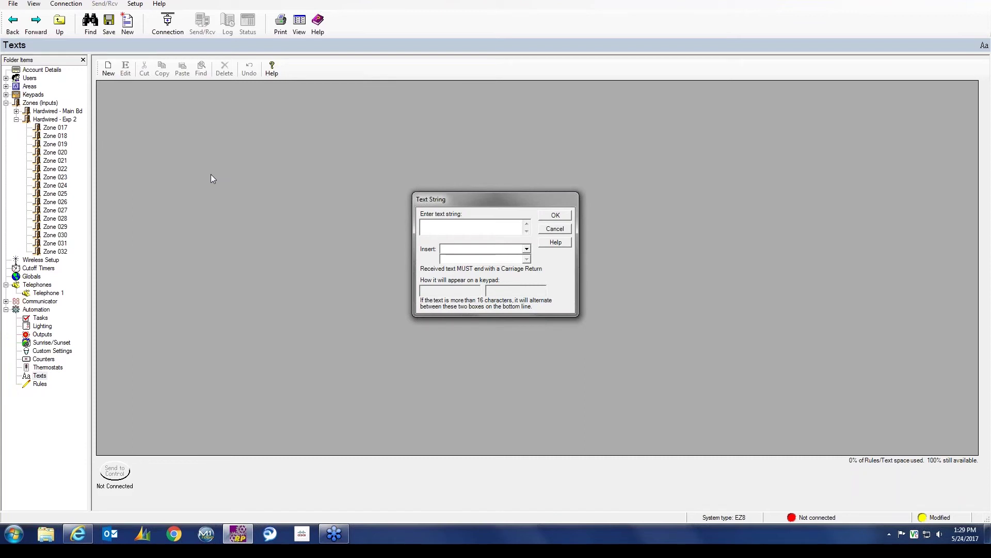
pyautogui.write('Pump ON')
pyautogui.click(526, 248)
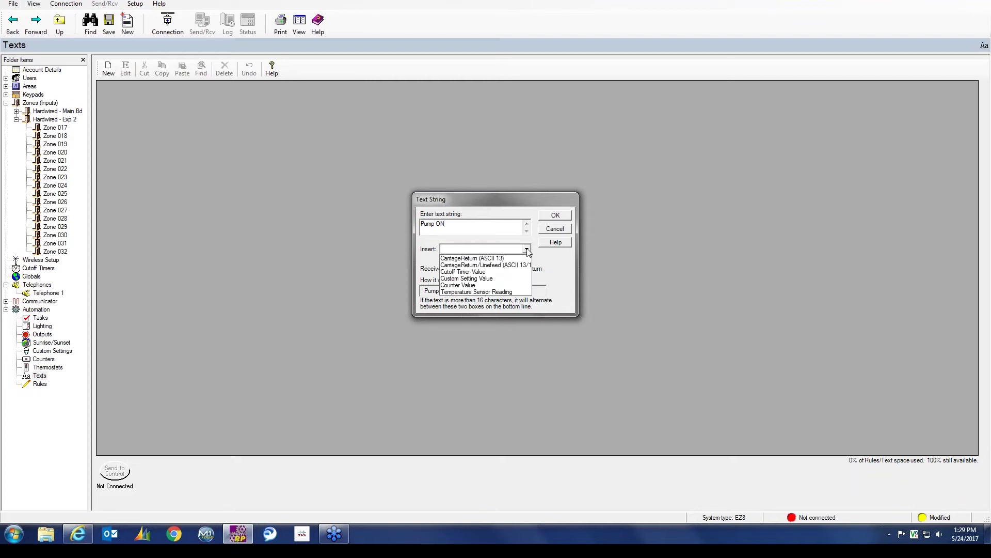
pyautogui.click(485, 266)
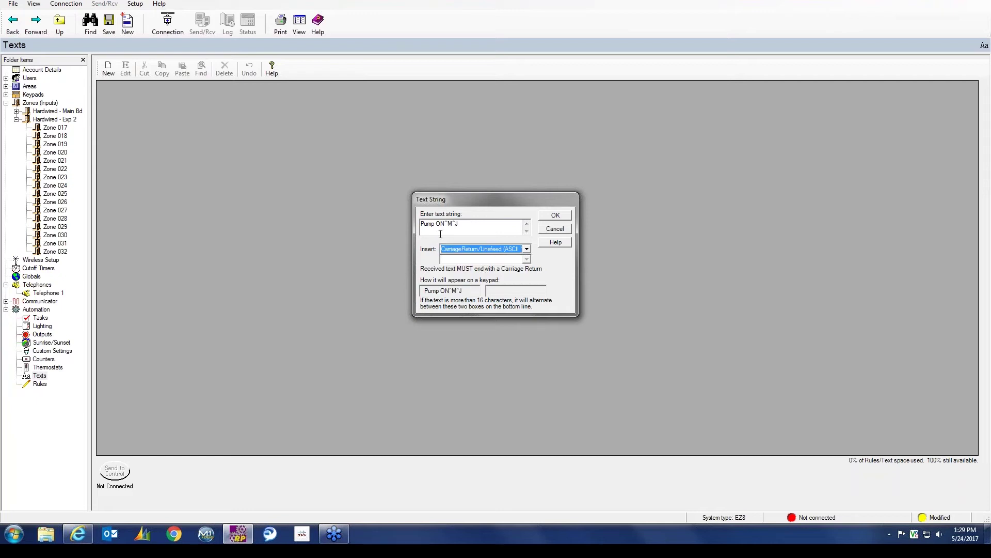
pyautogui.click(556, 215)
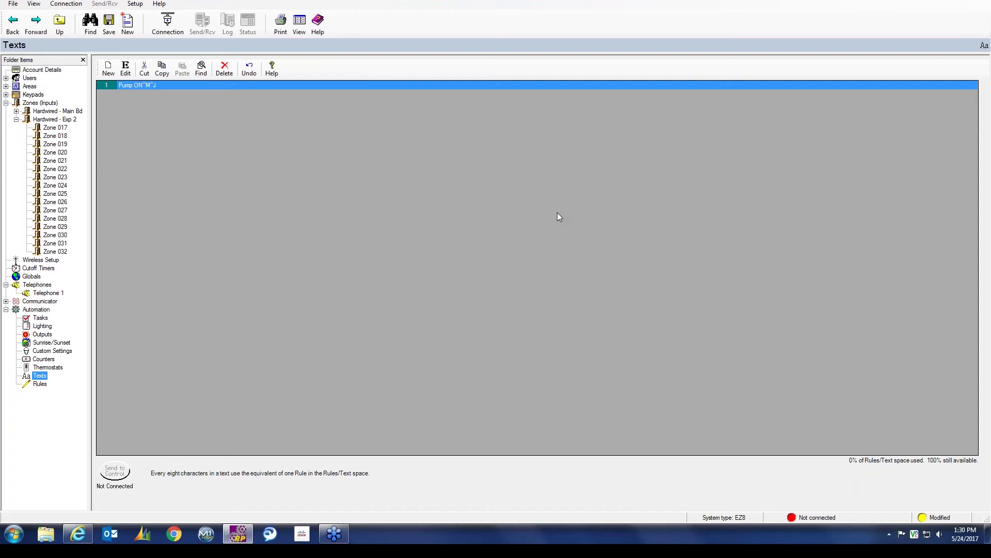
# Step: Add a second automation text string reading Pump OFF that ends with a carriage return/linefeed
pyautogui.click(106, 69)
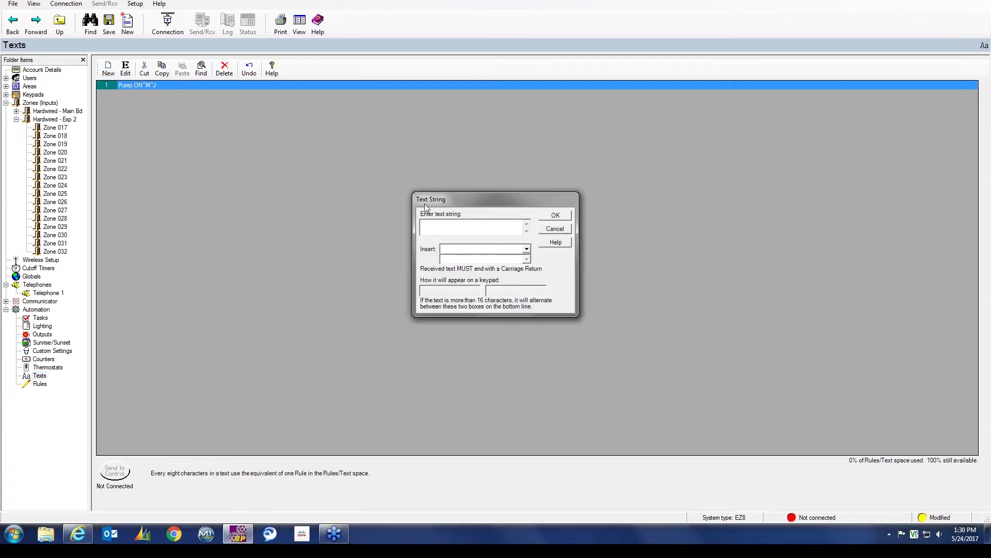
pyautogui.write('P')
pyautogui.write('un')
pyautogui.press('BackSpace')
pyautogui.write('mp O')
pyautogui.press('BackSpace')
pyautogui.press('BackSpace')
pyautogui.press('BackSpace')
pyautogui.write('p O')
pyautogui.click(526, 249)
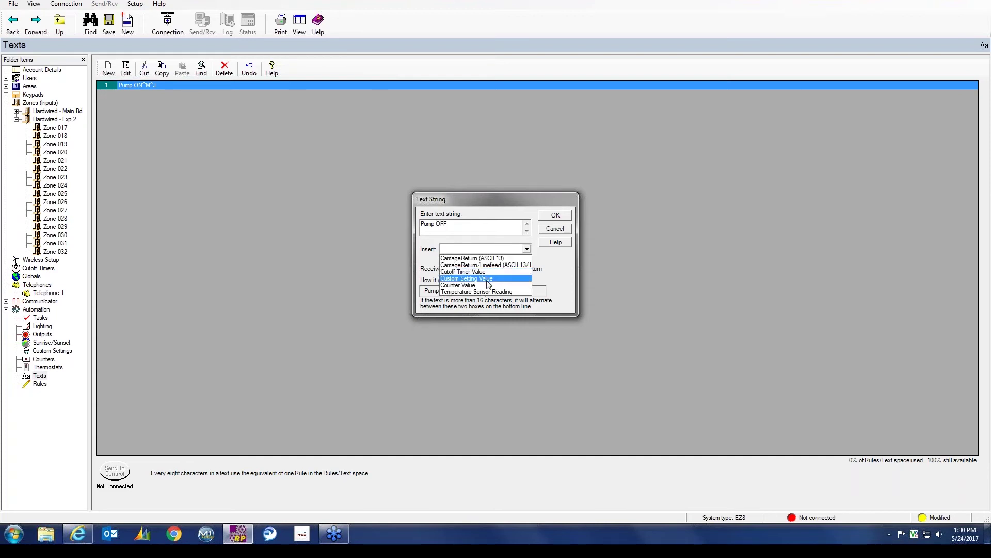
pyautogui.click(480, 265)
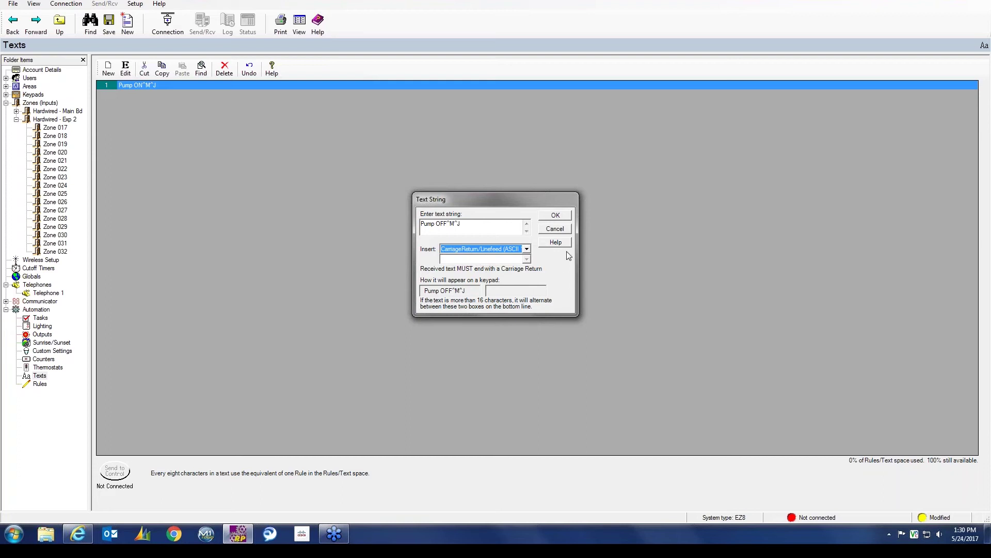
pyautogui.click(559, 217)
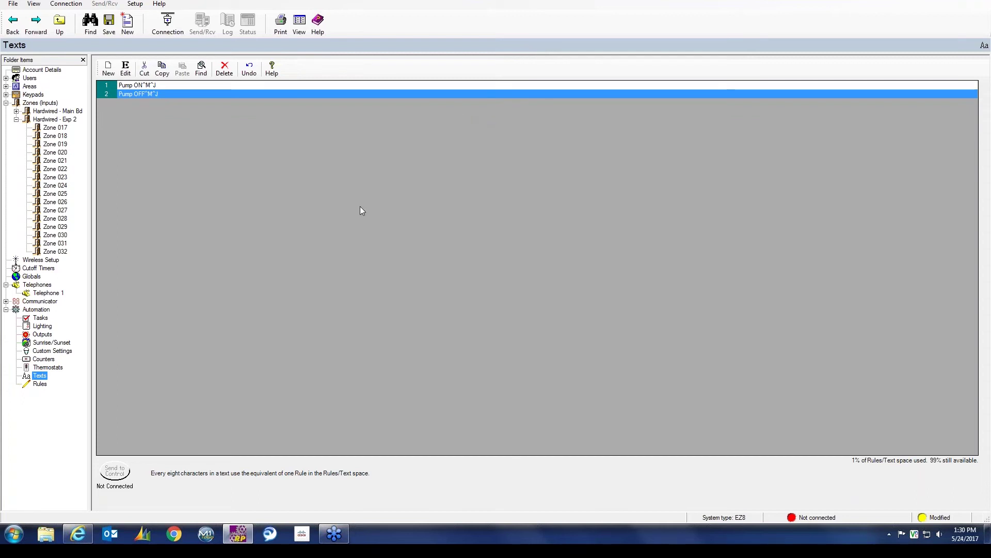
# Step: Start a new rule in the automation rules
pyautogui.click(40, 384)
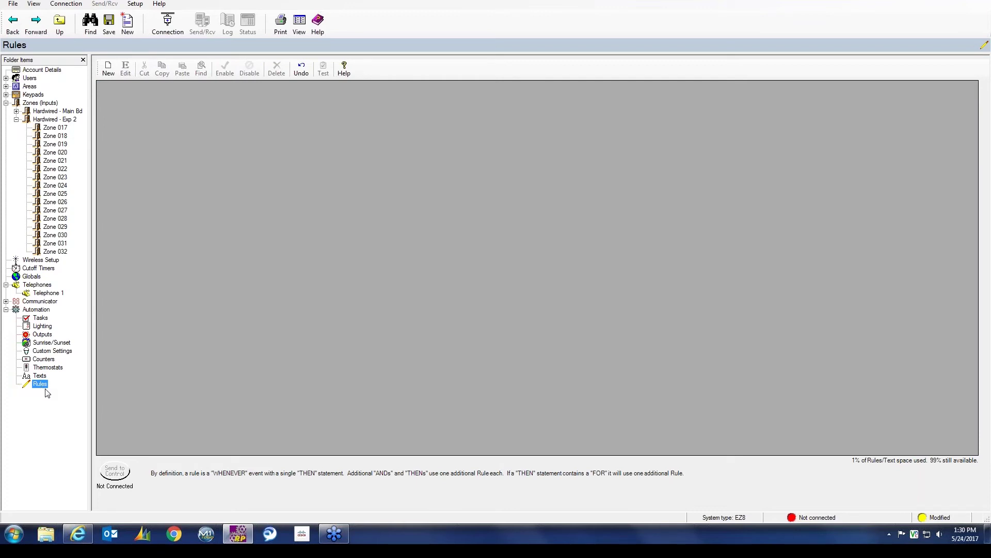
pyautogui.click(110, 70)
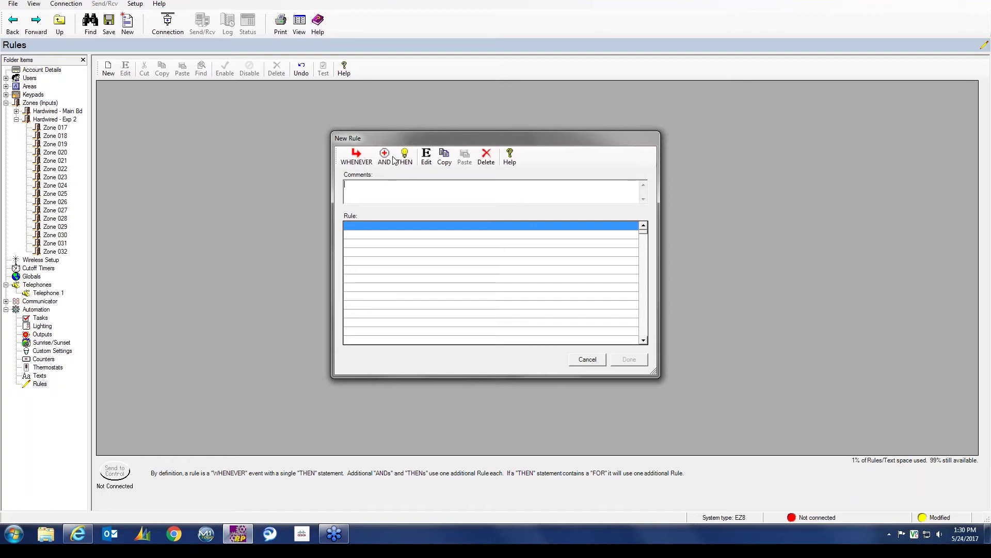
# Step: Examine the WHENEVER trigger types for the rule, including zone change, lighting change, security/alarms and time occurrence
pyautogui.click(357, 162)
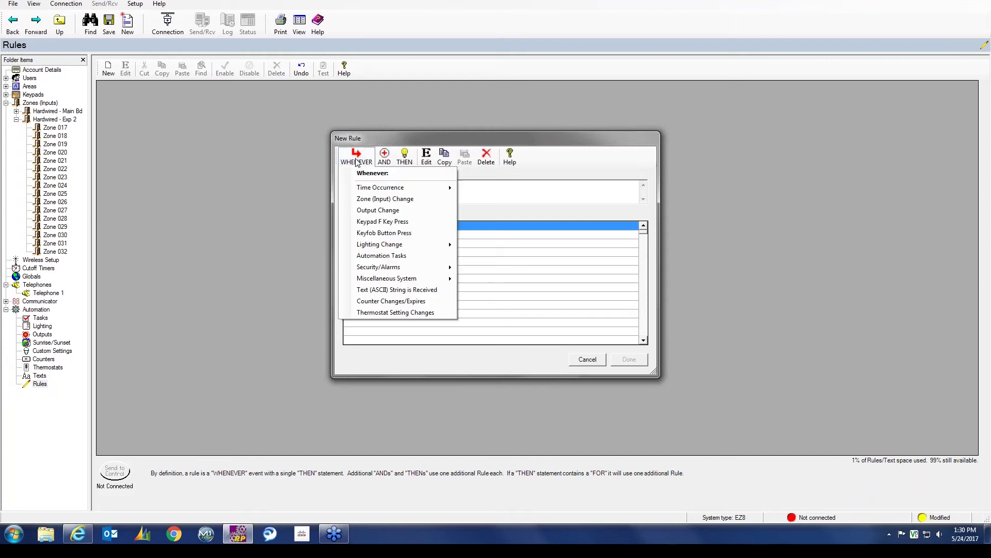
pyautogui.click(393, 156)
pyautogui.click(369, 164)
pyautogui.click(382, 163)
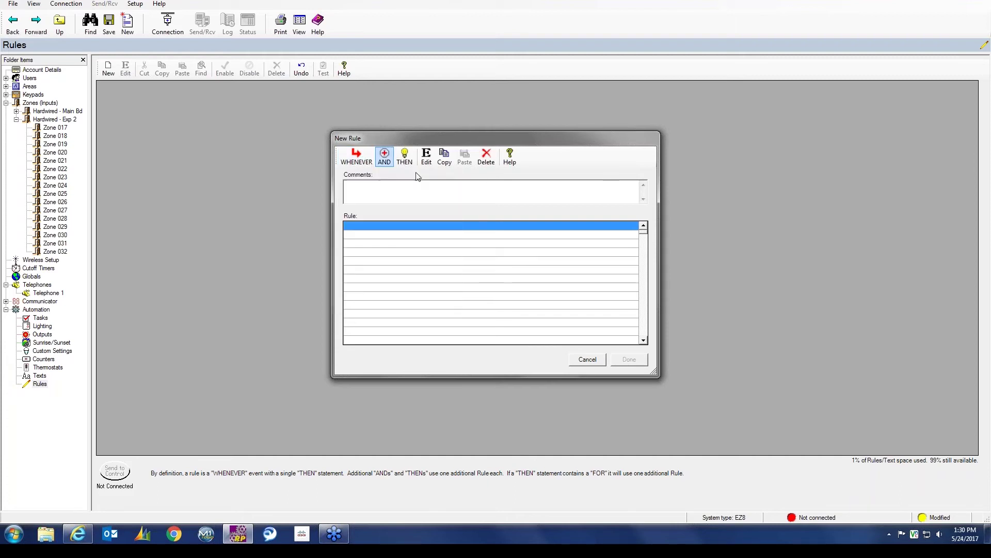
pyautogui.click(356, 159)
pyautogui.moveTo(340, 190)
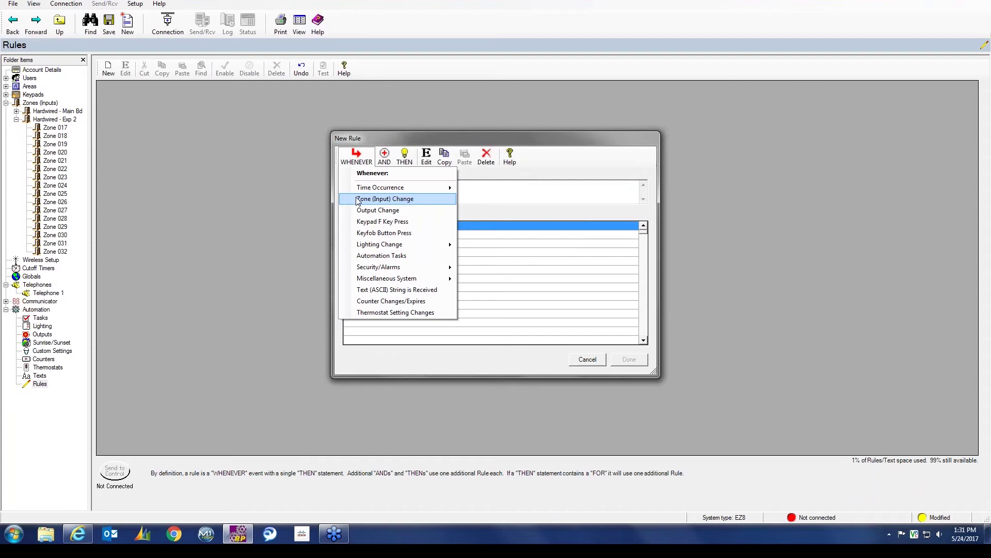
pyautogui.click(358, 201)
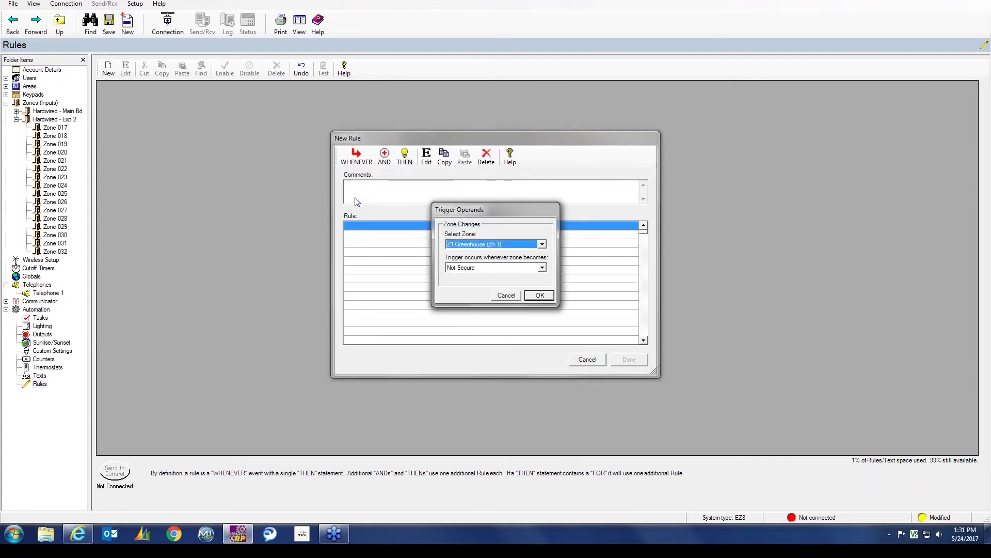
pyautogui.click(506, 295)
pyautogui.click(356, 158)
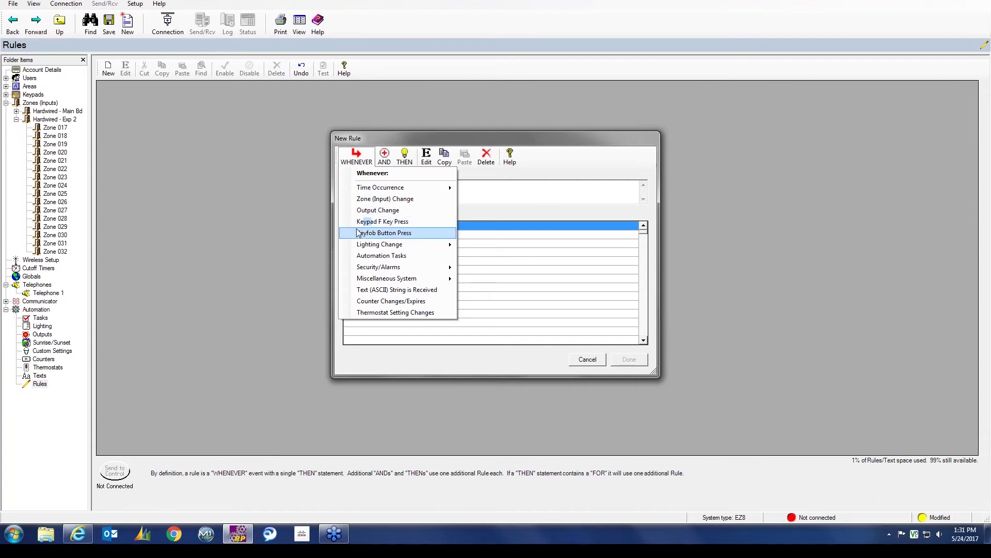
pyautogui.moveTo(361, 245)
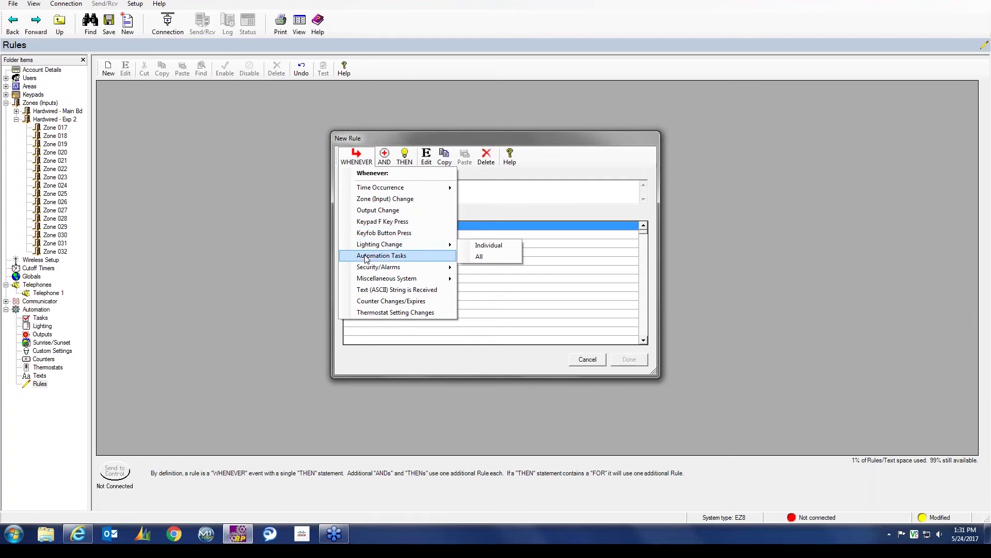
pyautogui.moveTo(369, 270)
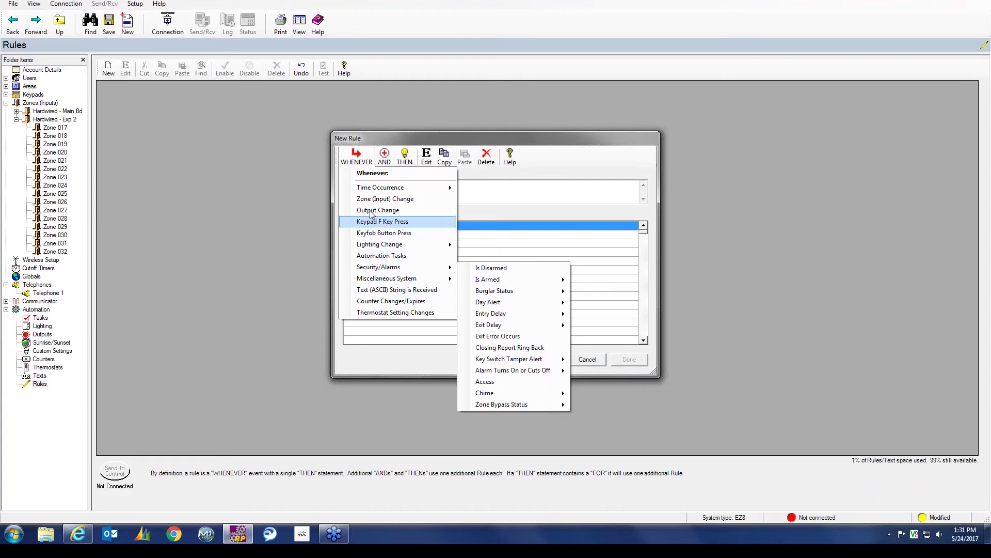
pyautogui.moveTo(369, 190)
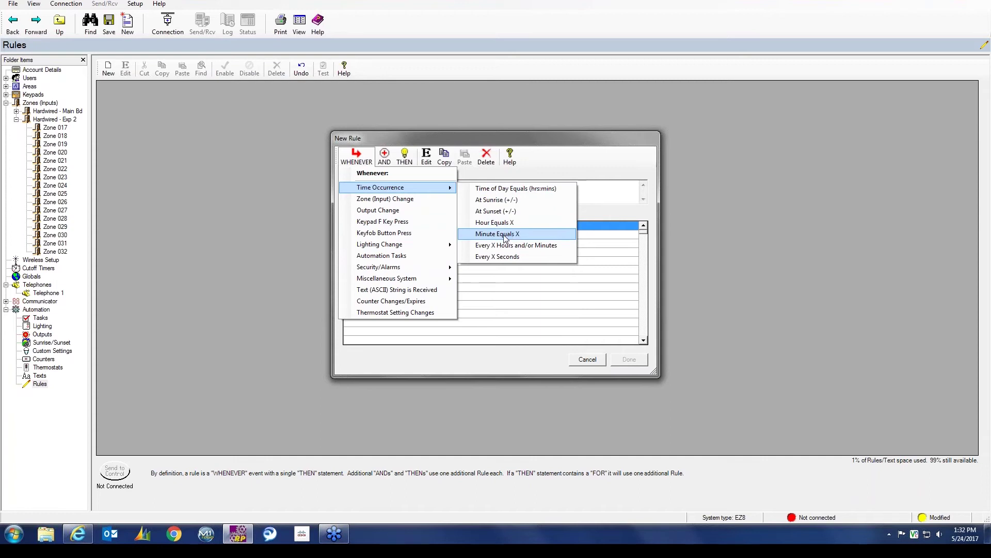
pyautogui.click(503, 257)
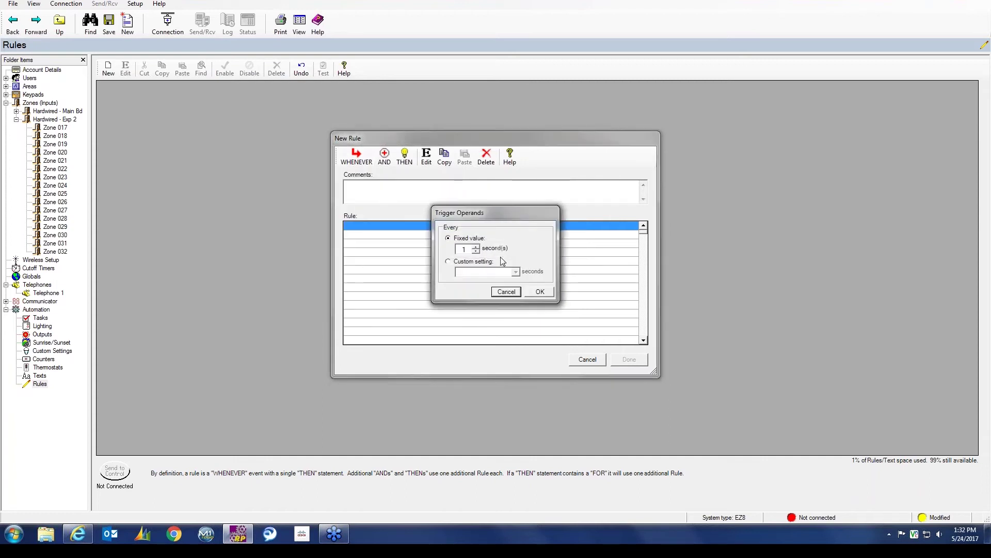
pyautogui.click(505, 292)
# Step: Set the rule's WHENEVER trigger to a time occurrence of every 0 hours and 15 minutes
pyautogui.click(363, 156)
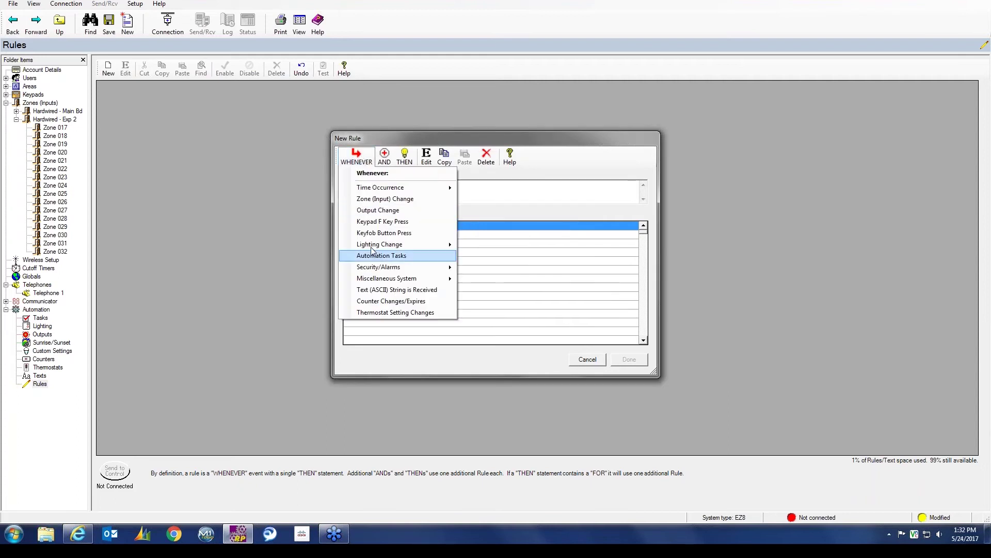
pyautogui.moveTo(430, 188)
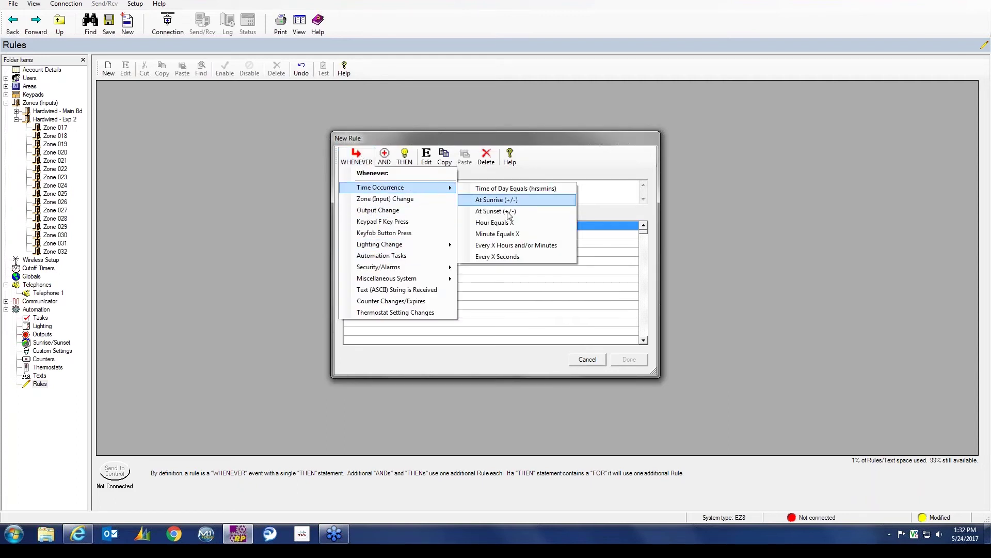
pyautogui.click(508, 246)
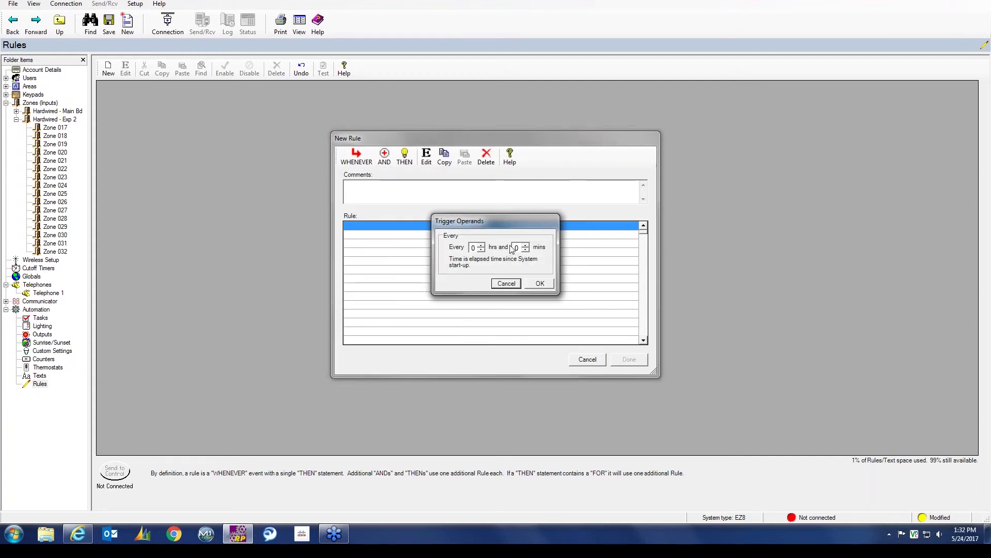
pyautogui.click(524, 245)
pyautogui.click(526, 246)
pyautogui.click(526, 246)
pyautogui.click(526, 246)
pyautogui.click(526, 246)
pyautogui.click(525, 245)
pyautogui.click(526, 246)
pyautogui.click(525, 246)
pyautogui.click(526, 246)
pyautogui.click(525, 246)
pyautogui.click(525, 246)
pyautogui.click(526, 246)
pyautogui.click(525, 245)
pyautogui.click(526, 245)
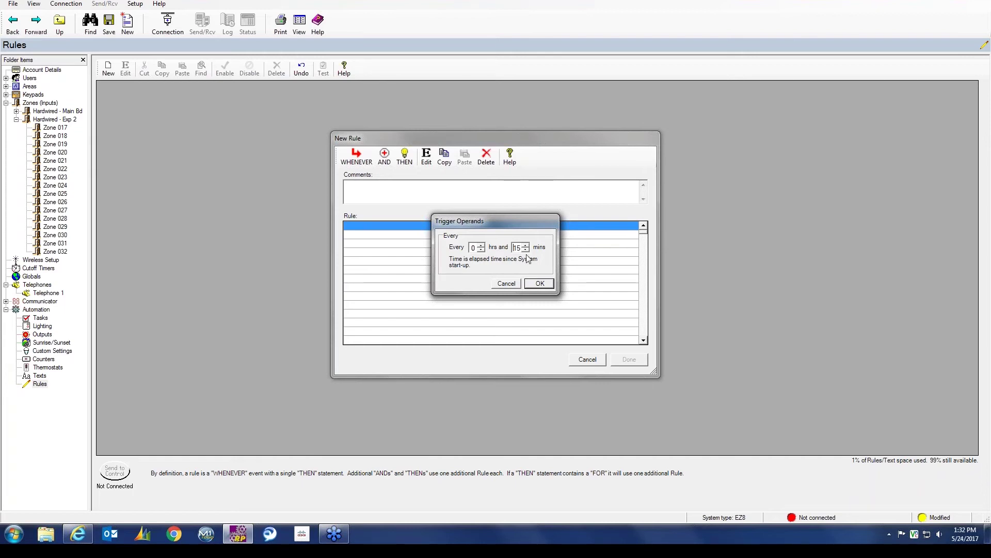
pyautogui.click(539, 283)
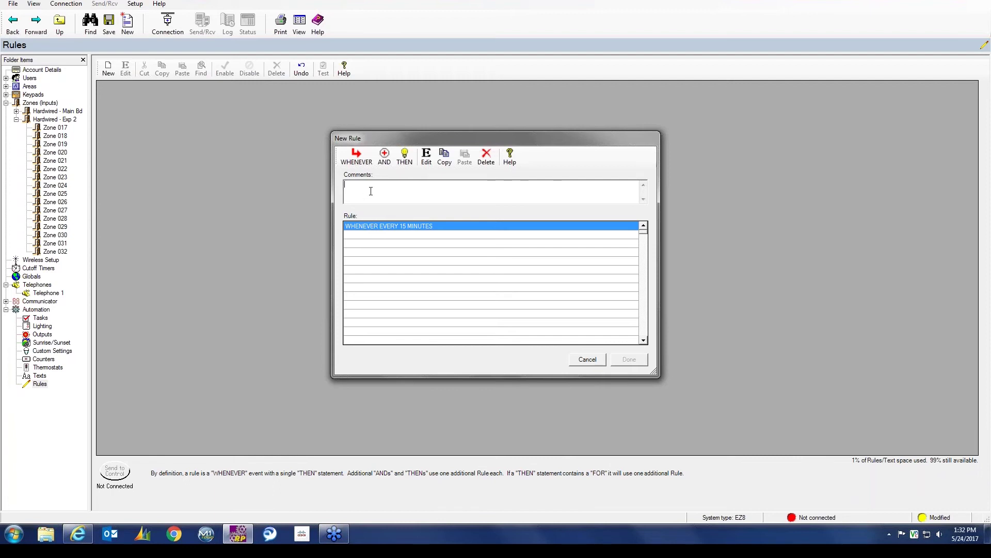
# Step: Add an AND condition that the Z1 Greenhouse temperature is greater than a fixed value of 70 °F
pyautogui.click(383, 162)
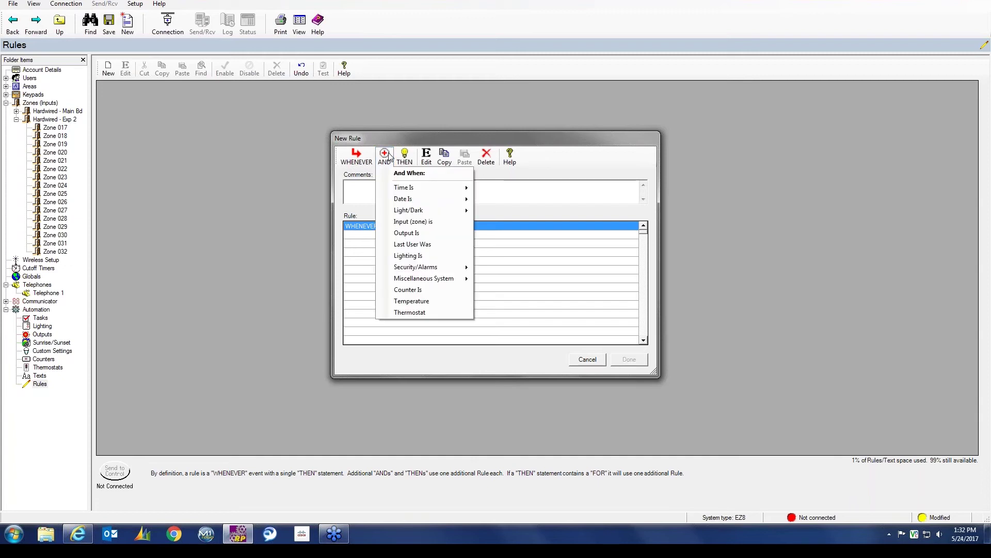
pyautogui.click(429, 304)
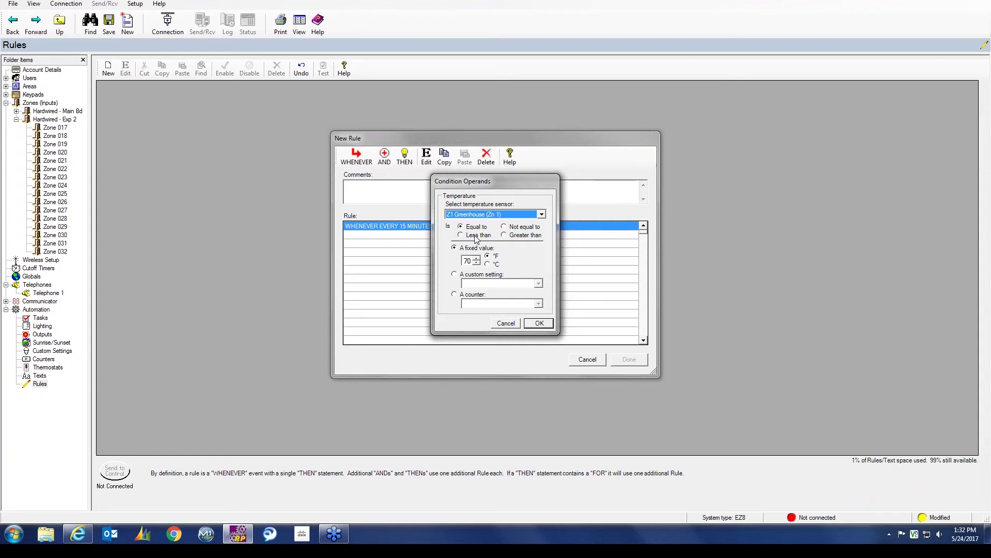
pyautogui.click(504, 235)
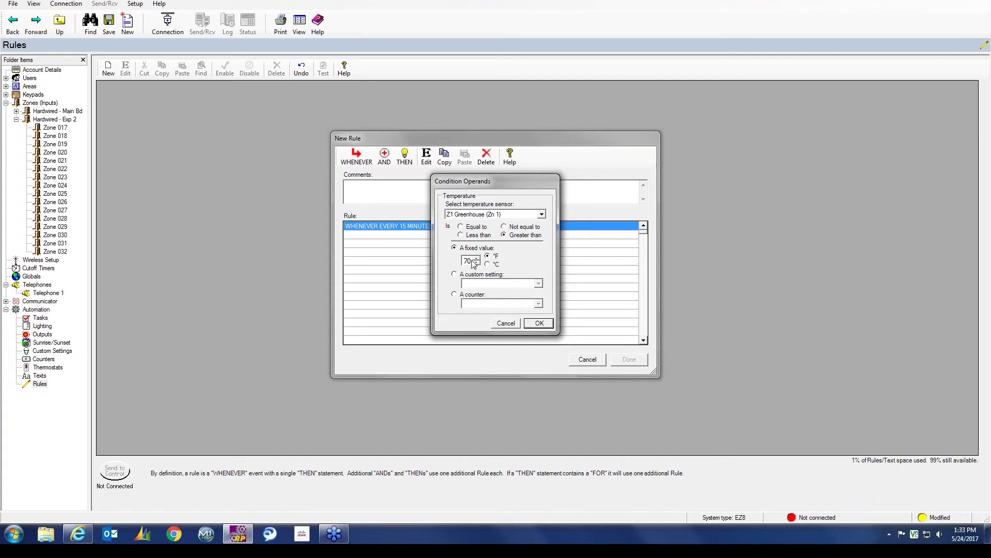
pyautogui.click(540, 324)
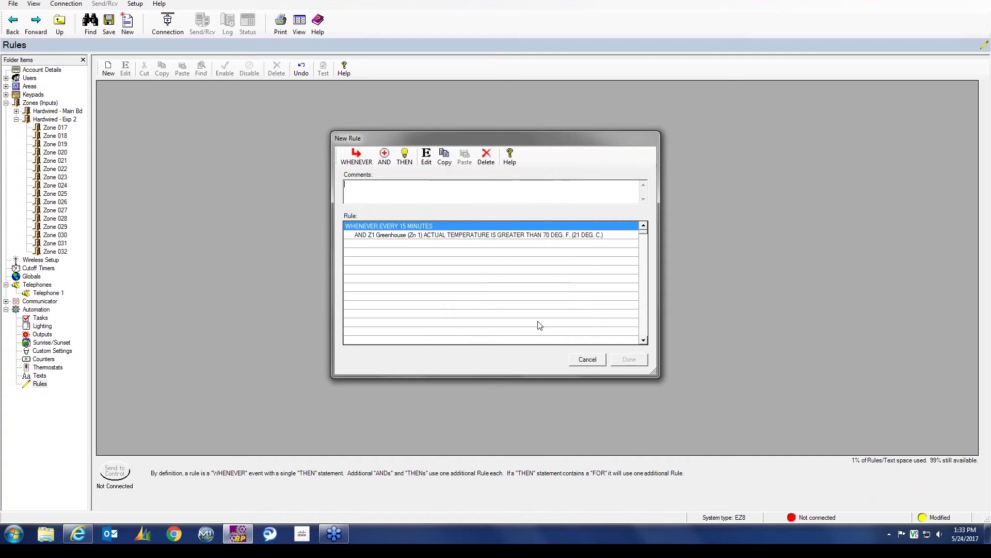
# Step: Add a THEN action that turns on Output 003, and finish the rule
pyautogui.click(404, 157)
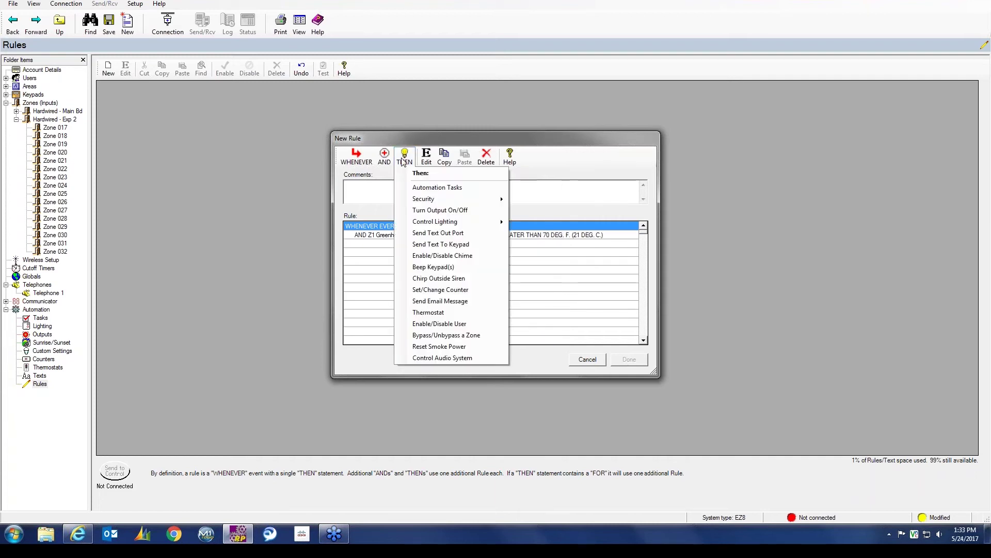
pyautogui.click(434, 210)
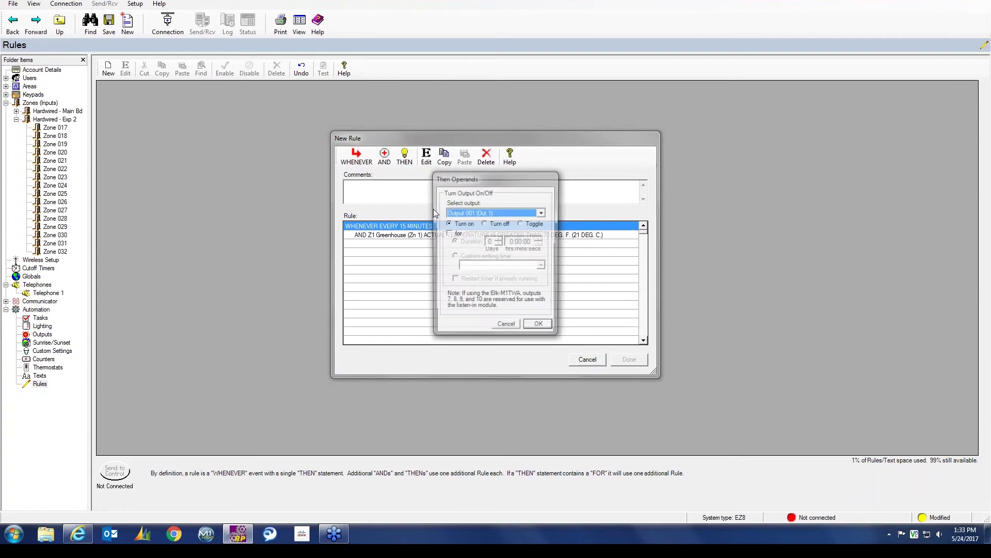
pyautogui.click(541, 212)
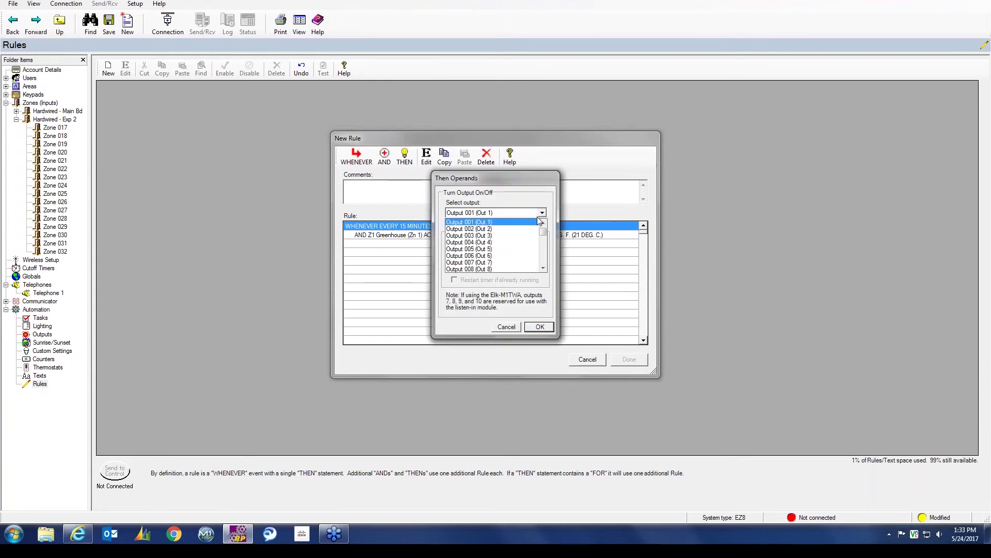
pyautogui.click(486, 236)
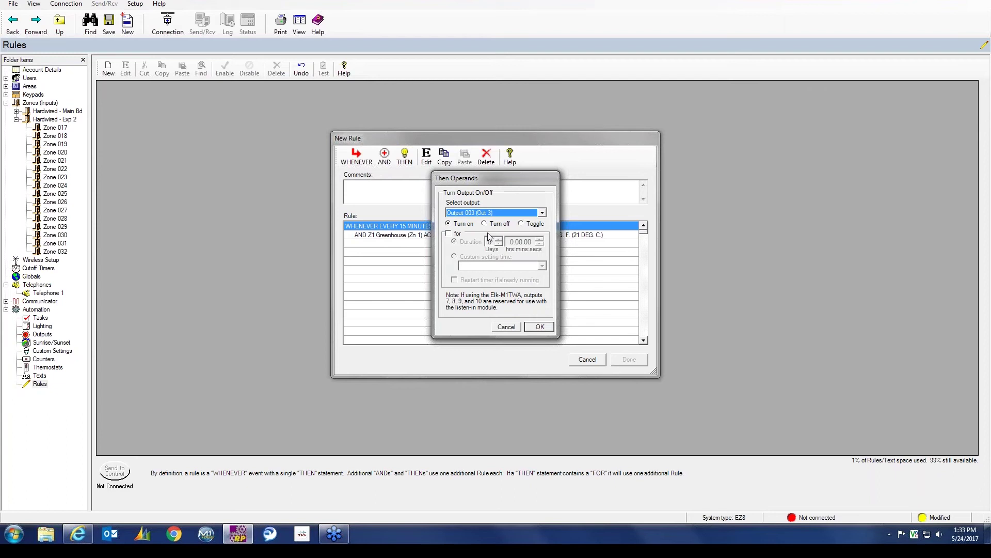
pyautogui.click(540, 328)
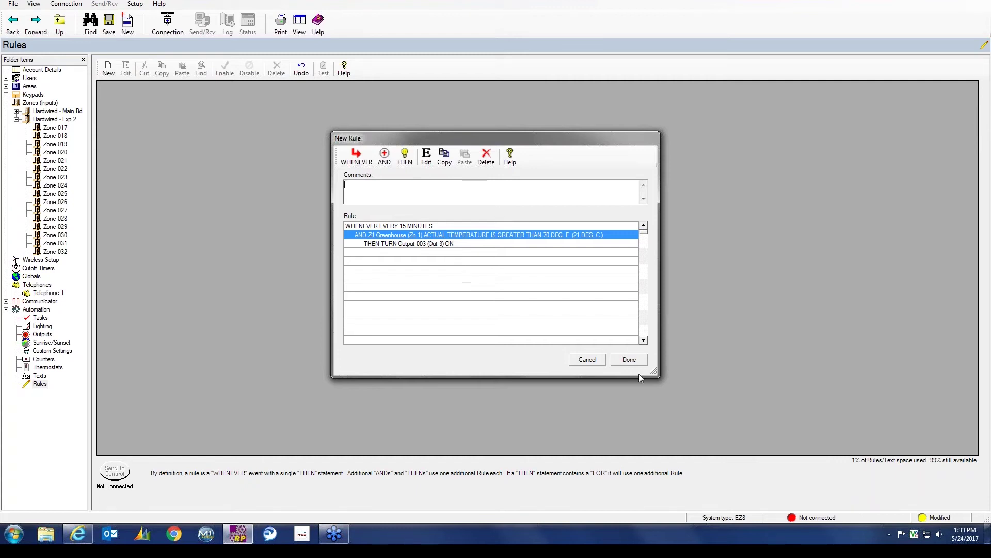
pyautogui.click(630, 360)
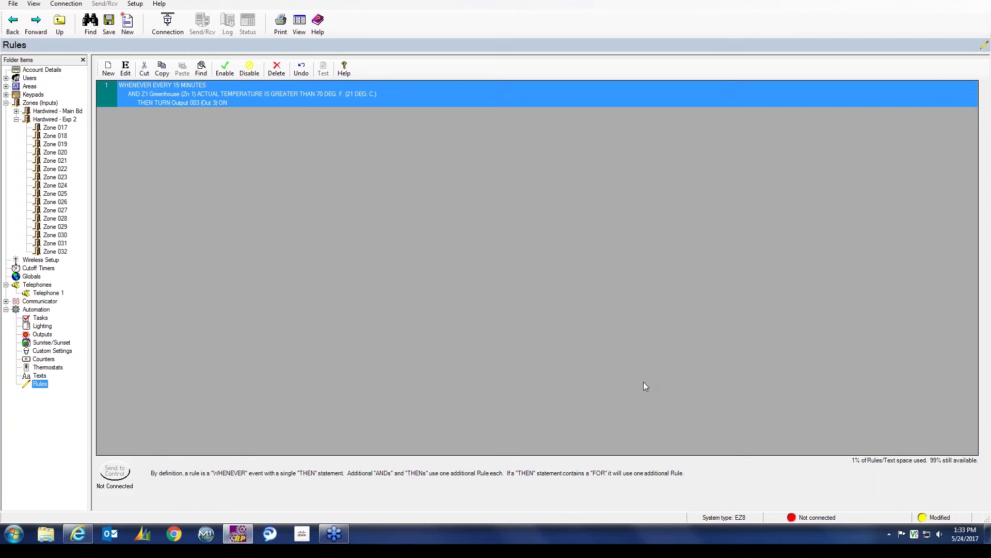
# Step: Create a second rule with a WHENEVER time occurrence trigger of every 0 hours and 15 minutes
pyautogui.click(109, 69)
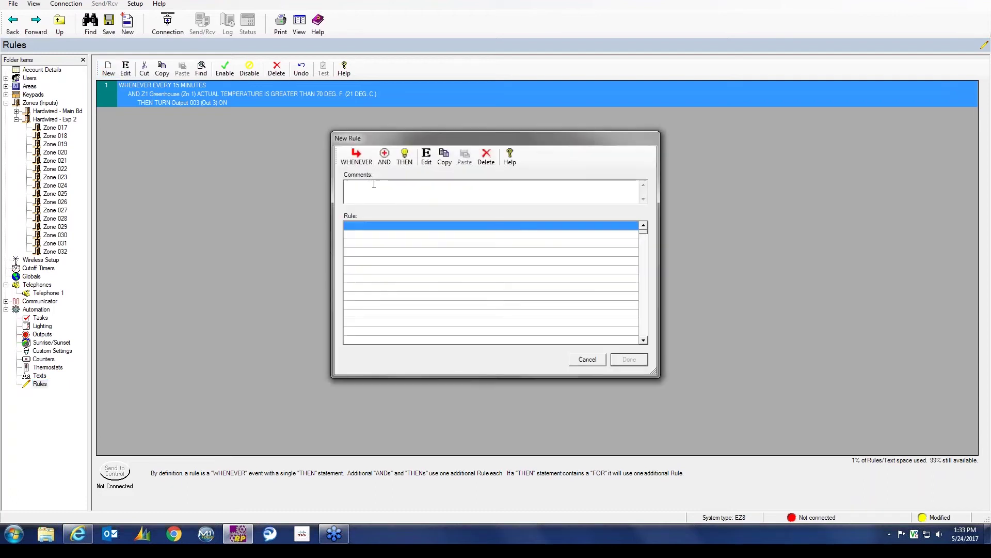
pyautogui.click(357, 160)
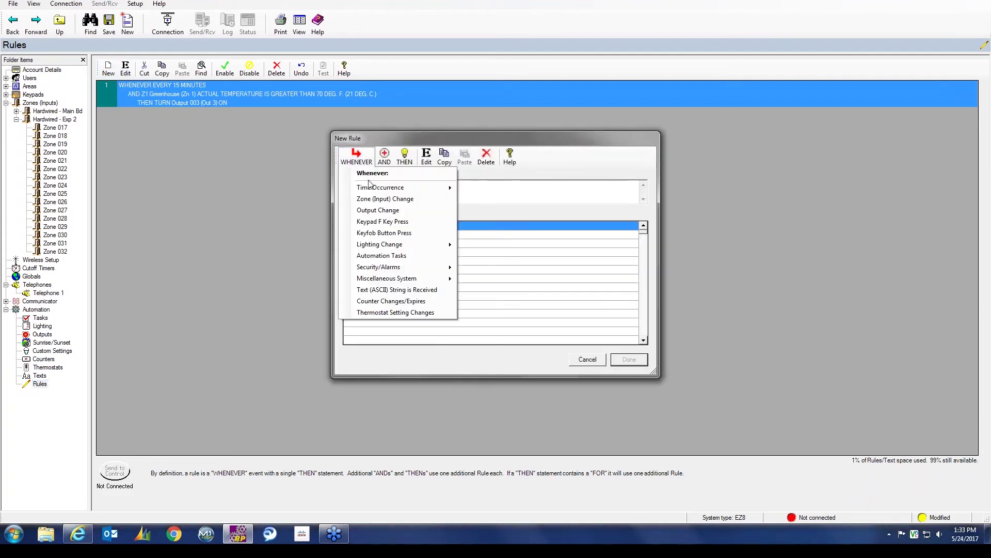
pyautogui.moveTo(373, 191)
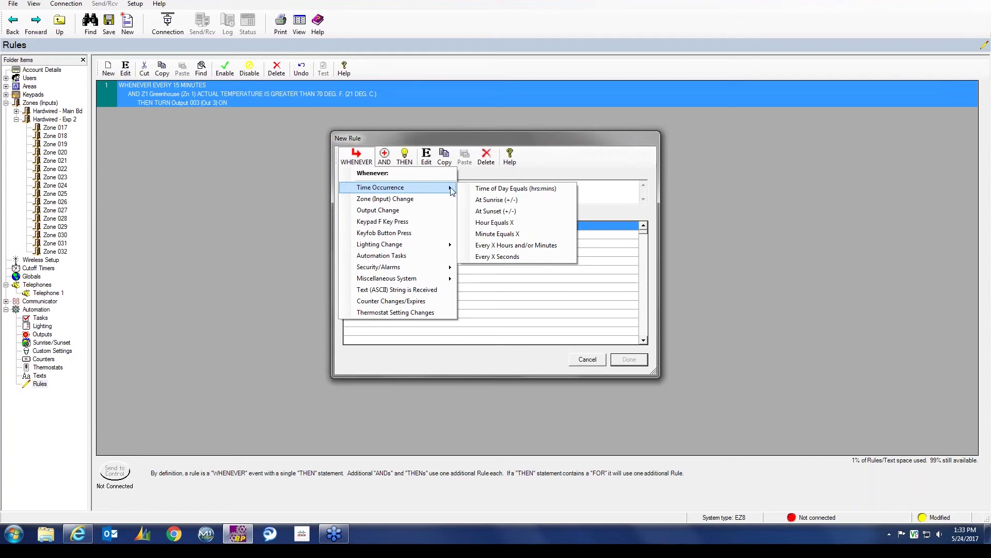
pyautogui.click(504, 246)
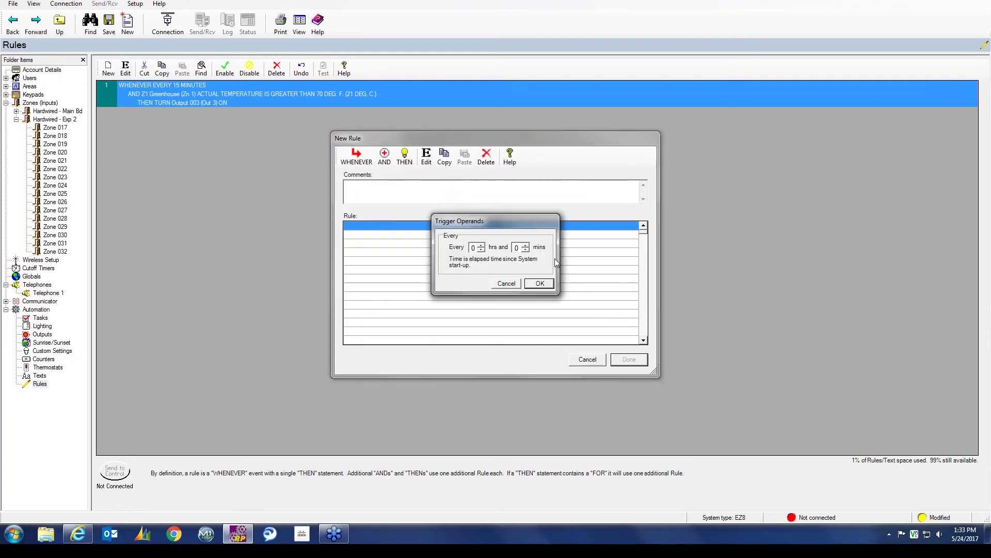
pyautogui.doubleClick(525, 247)
pyautogui.doubleClick(525, 247)
pyautogui.doubleClick(525, 247)
pyautogui.doubleClick(525, 247)
pyautogui.click(525, 246)
pyautogui.click(525, 245)
pyautogui.click(526, 246)
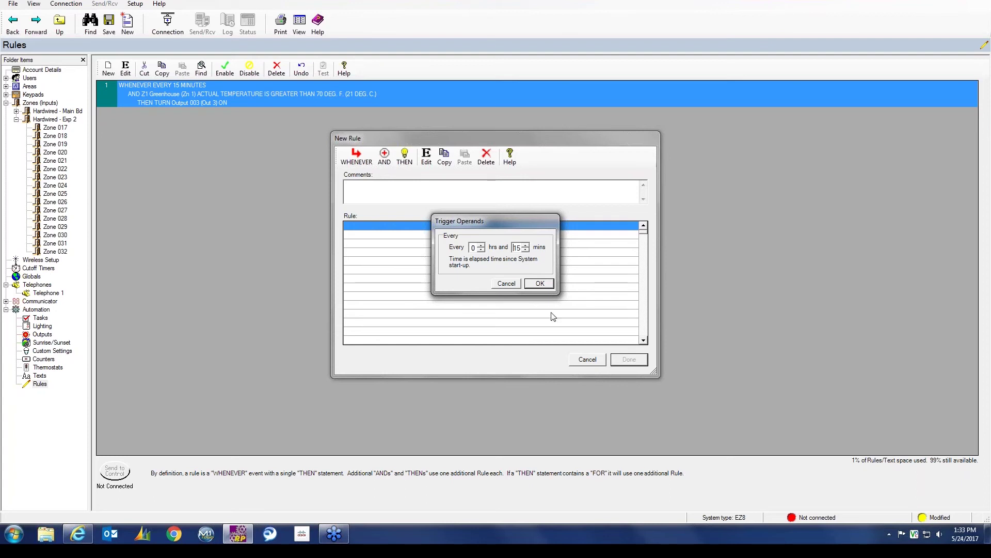
pyautogui.click(540, 283)
# Step: Add an AND condition that the Z1 Greenhouse temperature is less than a fixed value of 69 °F
pyautogui.click(380, 160)
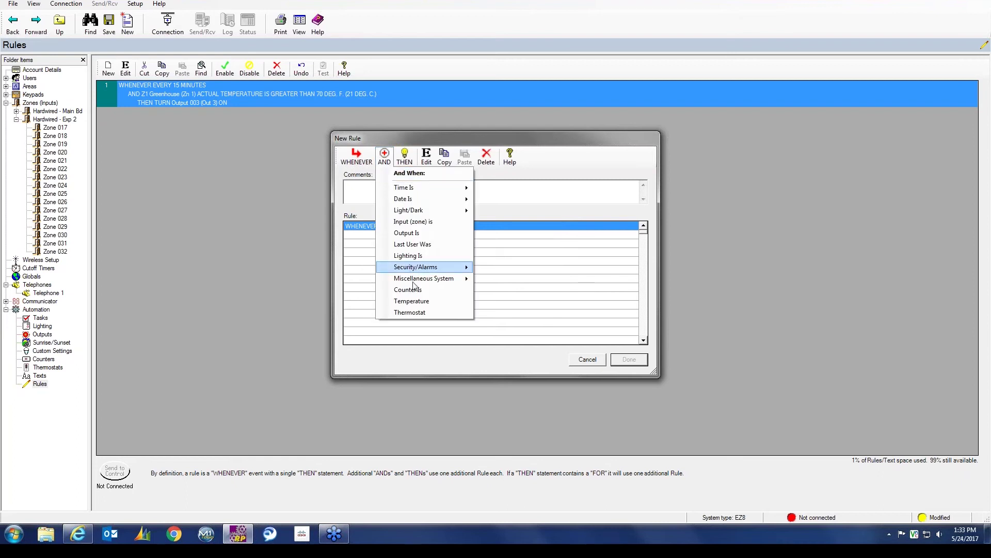
pyautogui.click(419, 304)
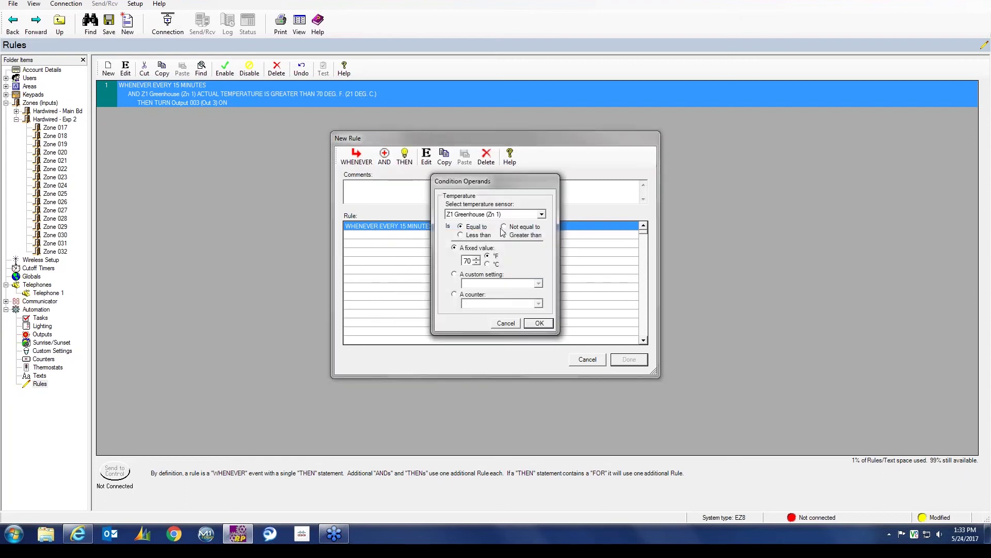
pyautogui.click(461, 235)
pyautogui.click(476, 263)
pyautogui.click(549, 325)
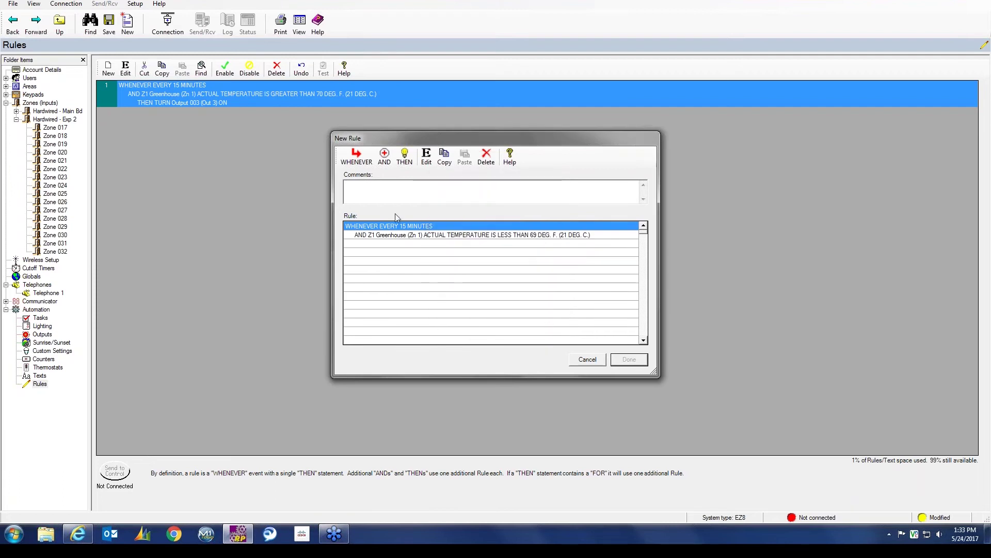
# Step: Add a THEN action that turns on Output 003 (Out 3), and finish the second rule
pyautogui.click(405, 160)
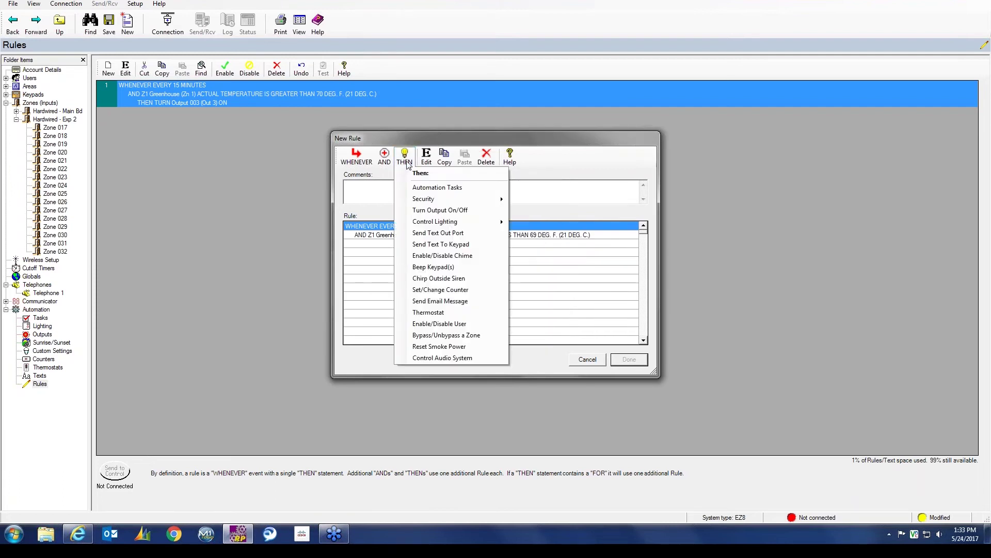
pyautogui.click(433, 210)
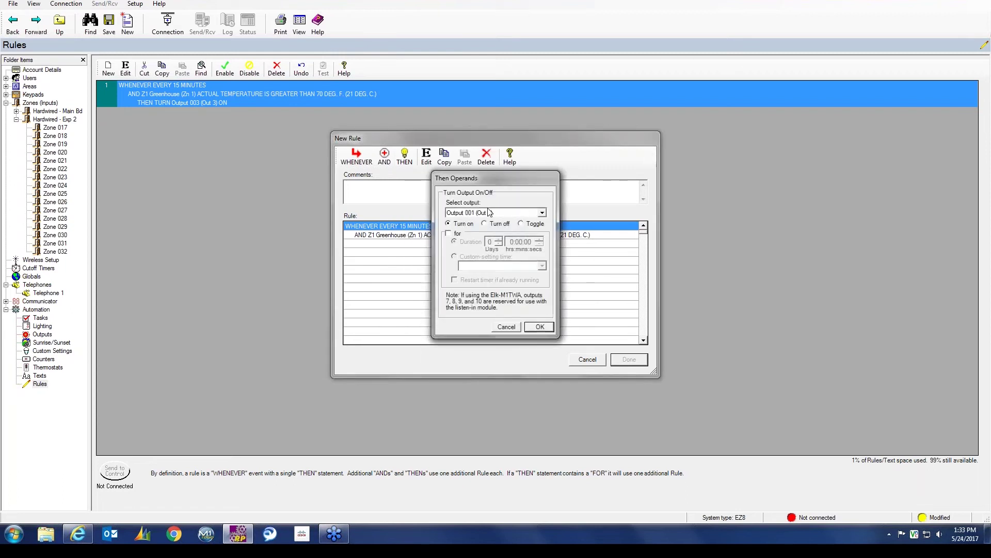
pyautogui.click(542, 213)
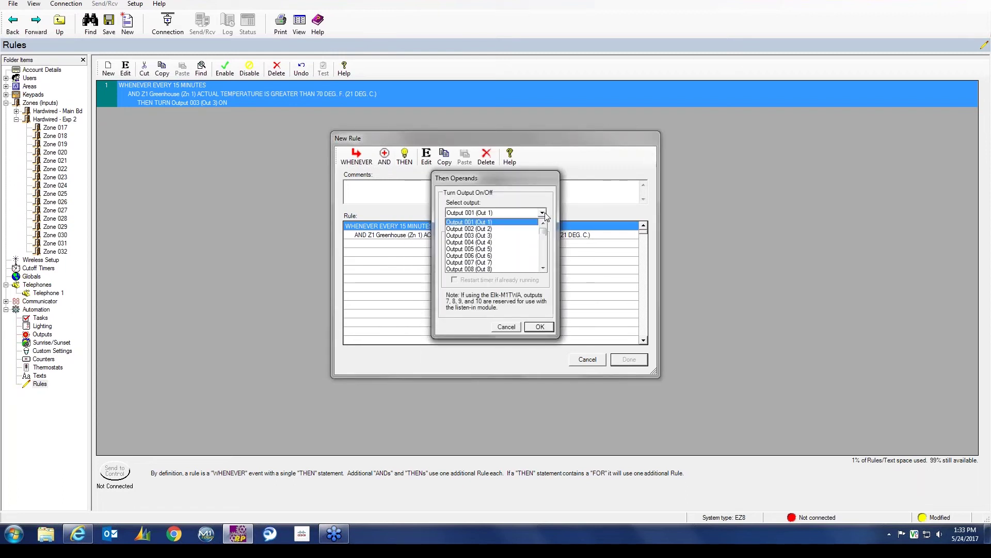
pyautogui.click(480, 236)
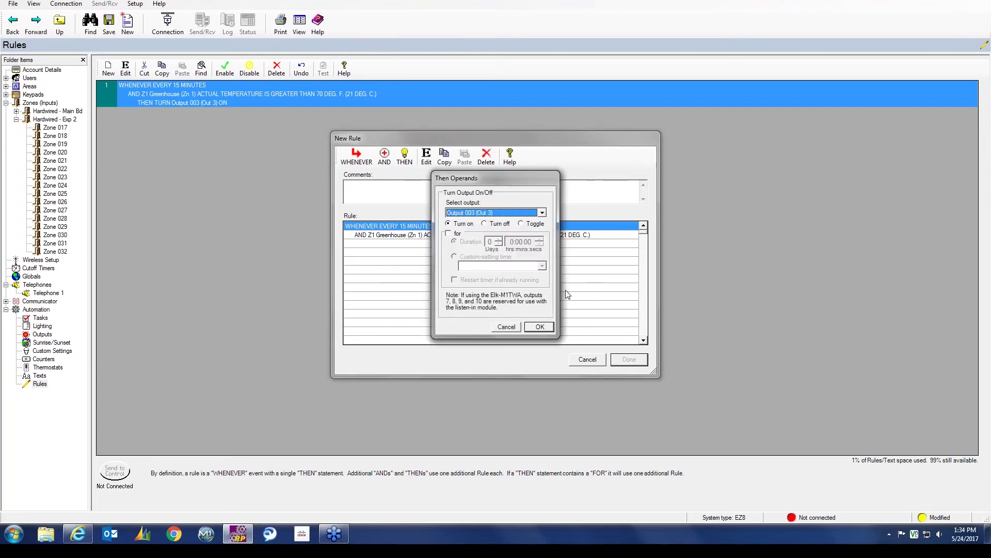
pyautogui.click(539, 327)
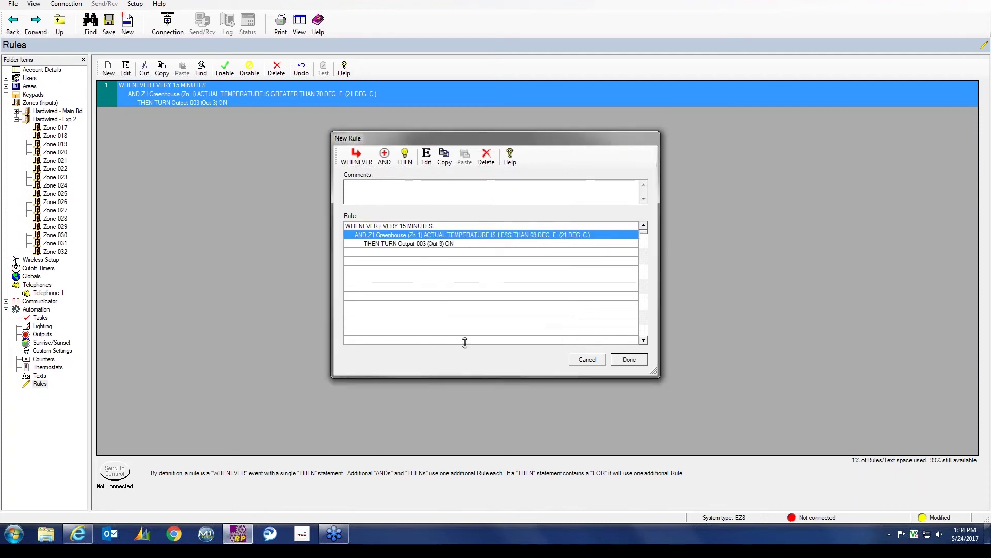
pyautogui.click(623, 362)
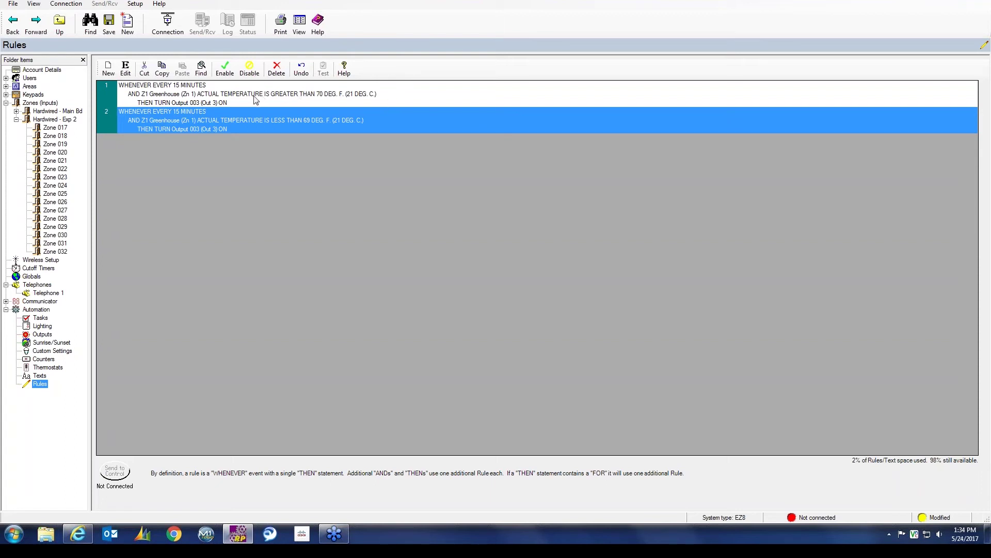
# Step: Edit the first rule to add a THEN action sending the text "Pump ON^M^J" through serial port 1
pyautogui.click(190, 106)
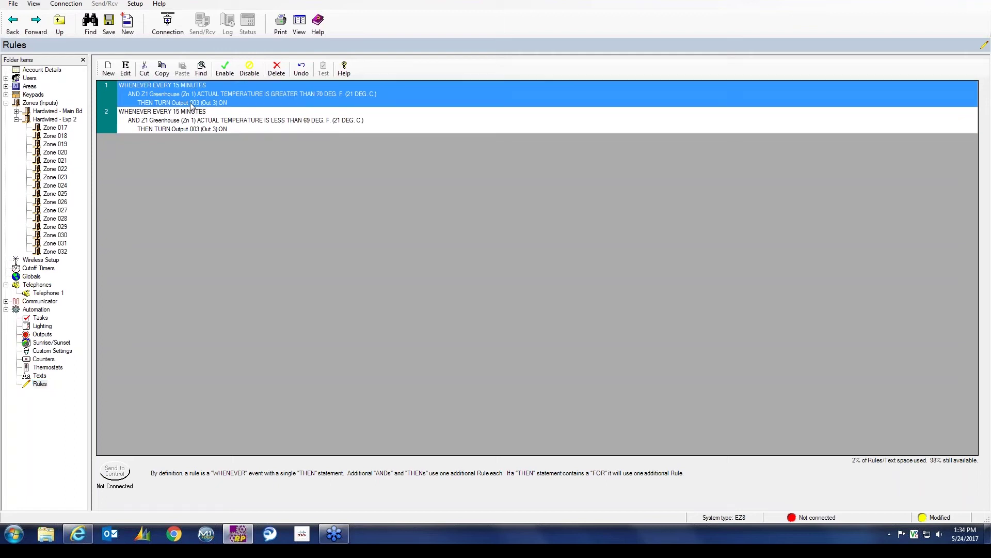
pyautogui.click(125, 68)
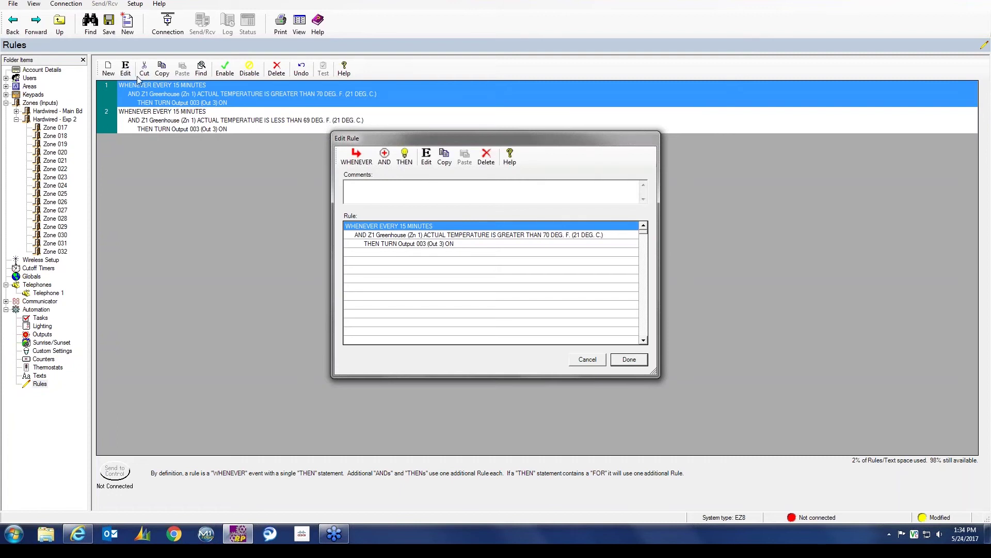
pyautogui.click(403, 158)
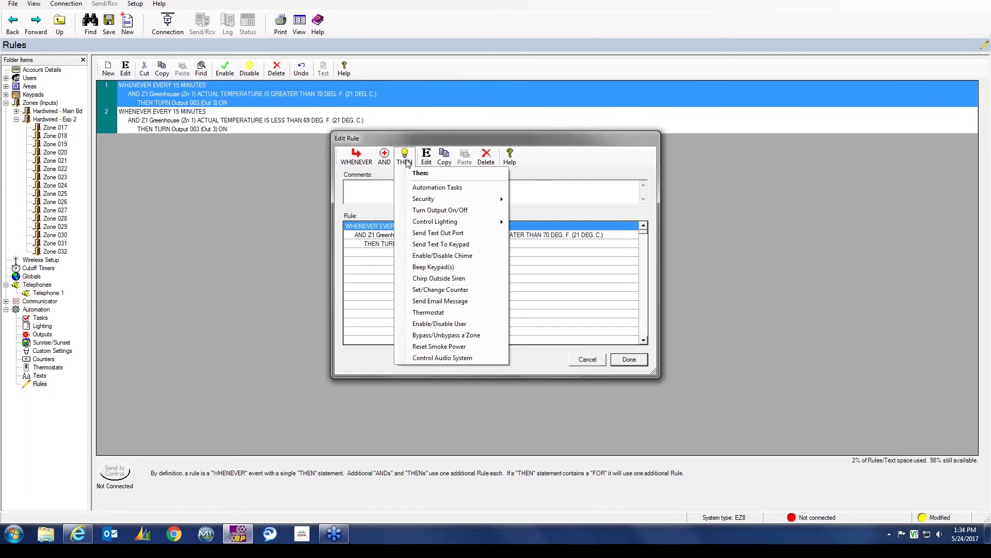
pyautogui.click(433, 234)
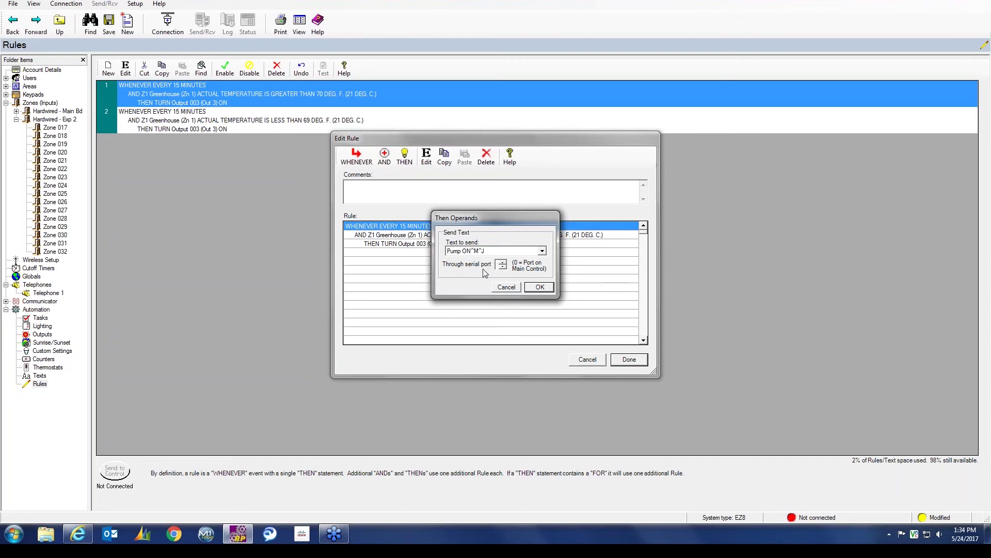
pyautogui.click(536, 288)
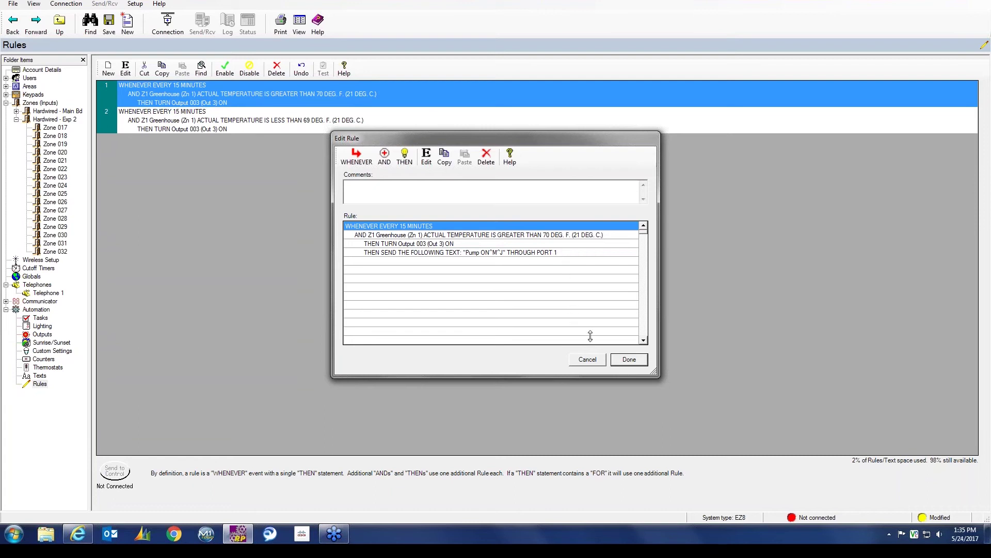
pyautogui.click(618, 361)
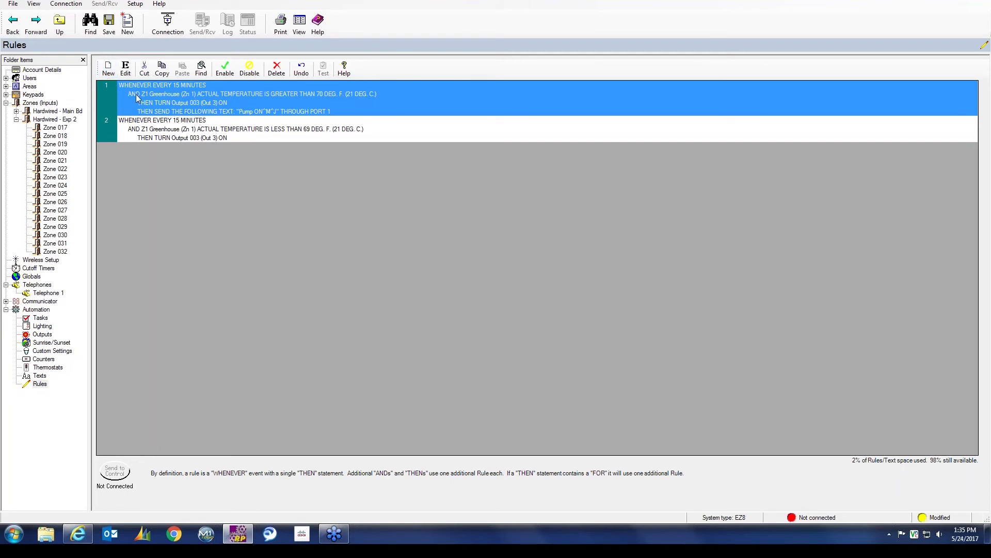
# Step: Examine the AND condition types available for the first rule, and close the rule without editing it
pyautogui.click(126, 71)
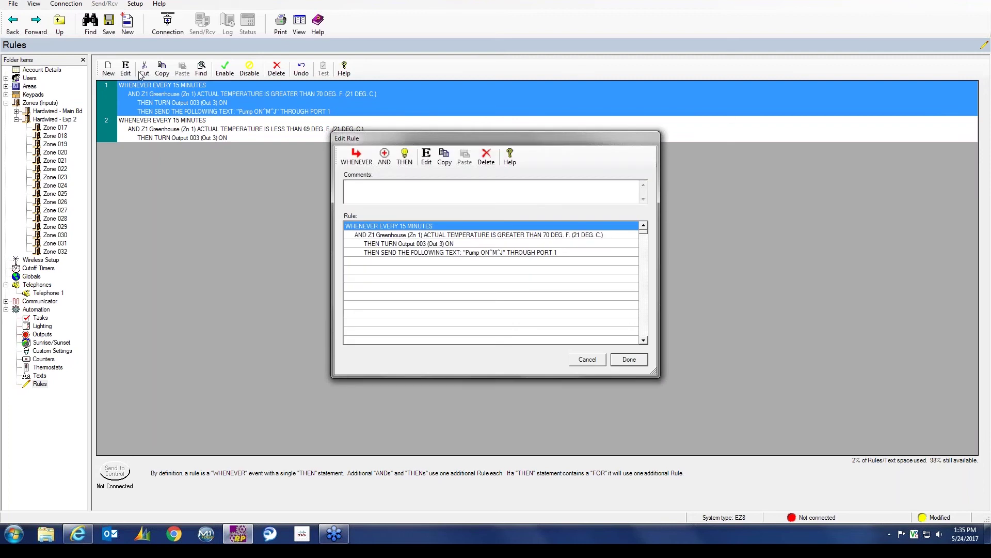
pyautogui.click(386, 158)
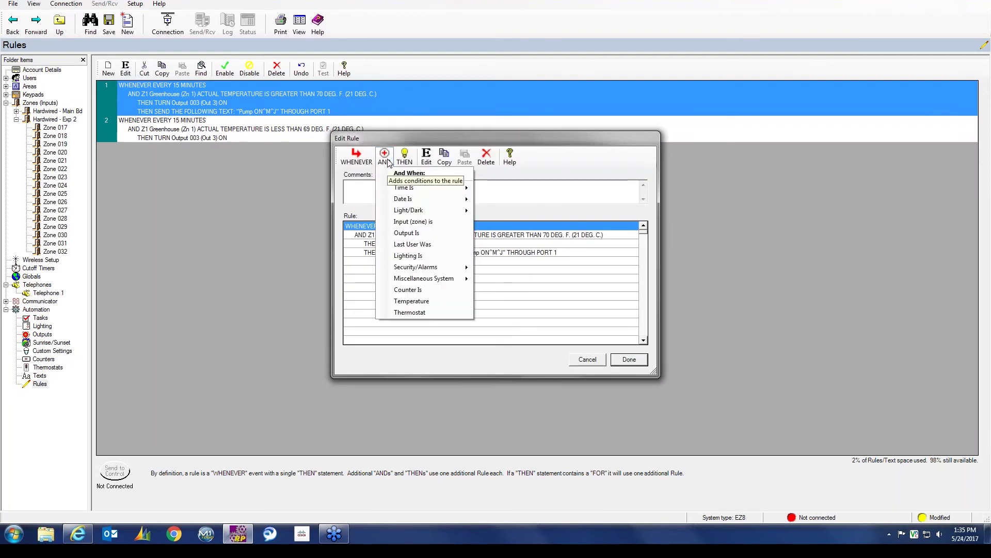
pyautogui.click(404, 160)
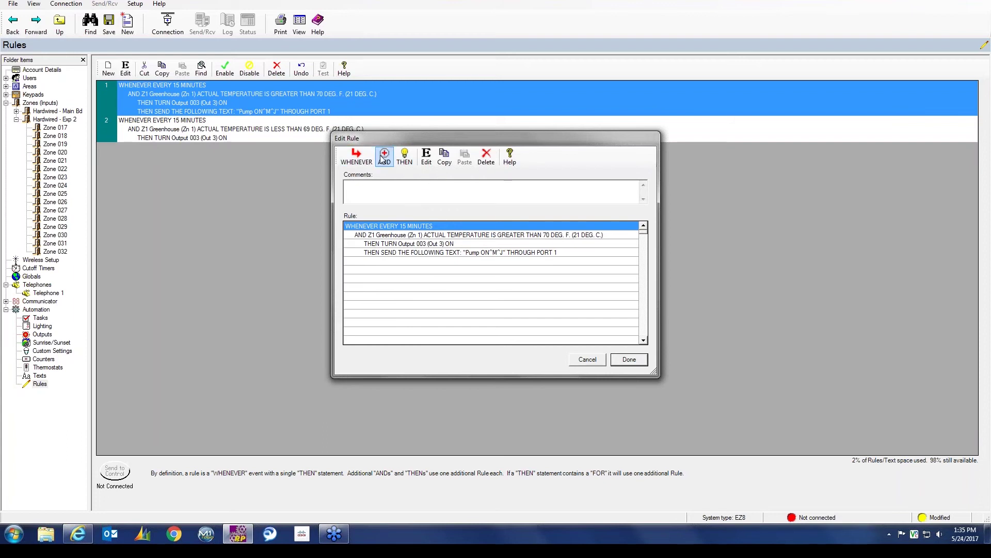
pyautogui.click(383, 158)
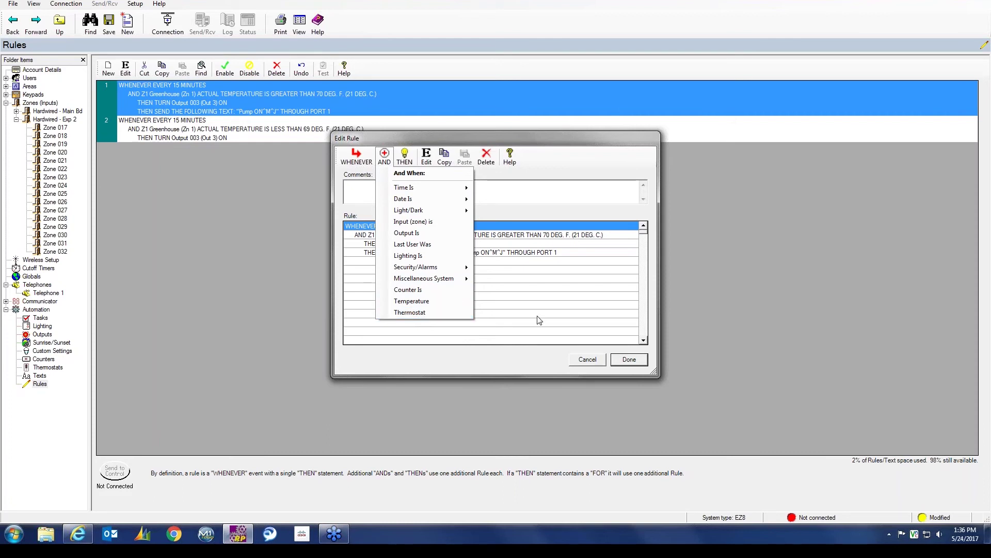
pyautogui.click(526, 193)
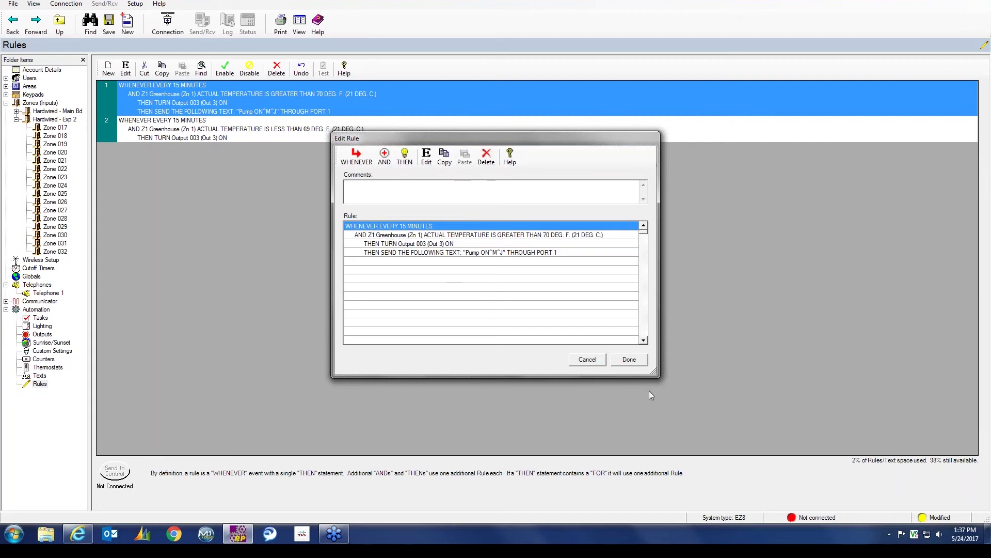
pyautogui.click(587, 360)
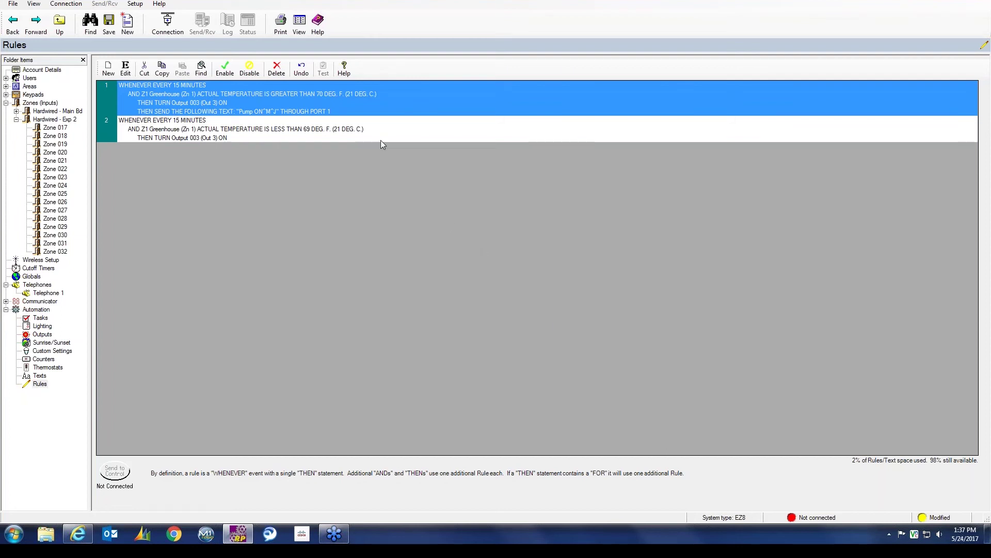
# Step: Try a new rule with the WHENEVER trigger Moisture (Zn 17) becomes Not Secure, and discard it
pyautogui.click(110, 70)
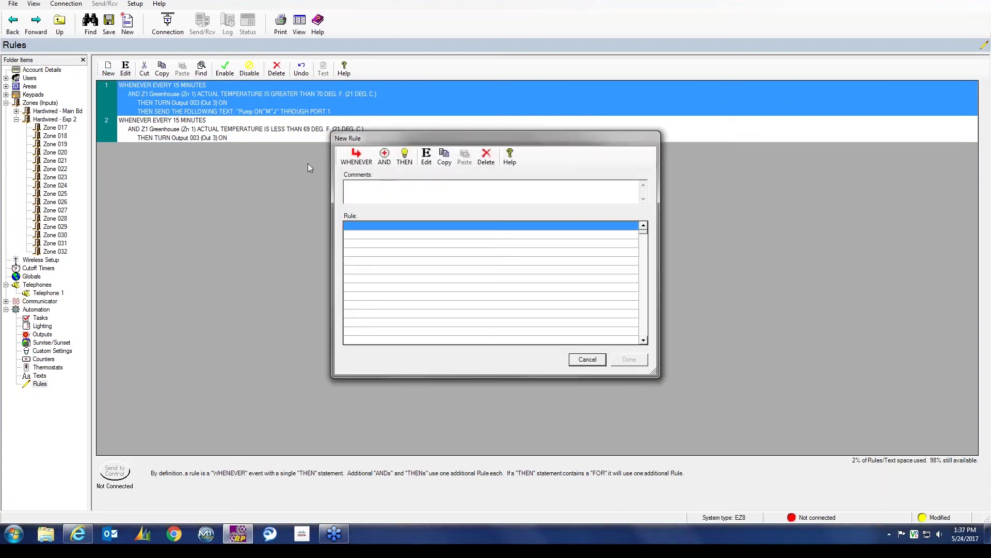
pyautogui.click(361, 160)
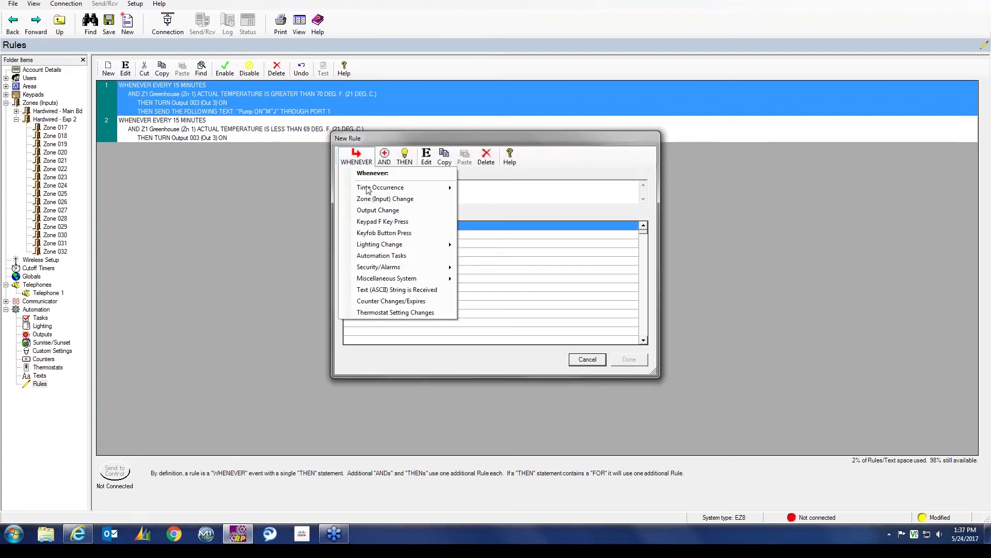
pyautogui.click(369, 200)
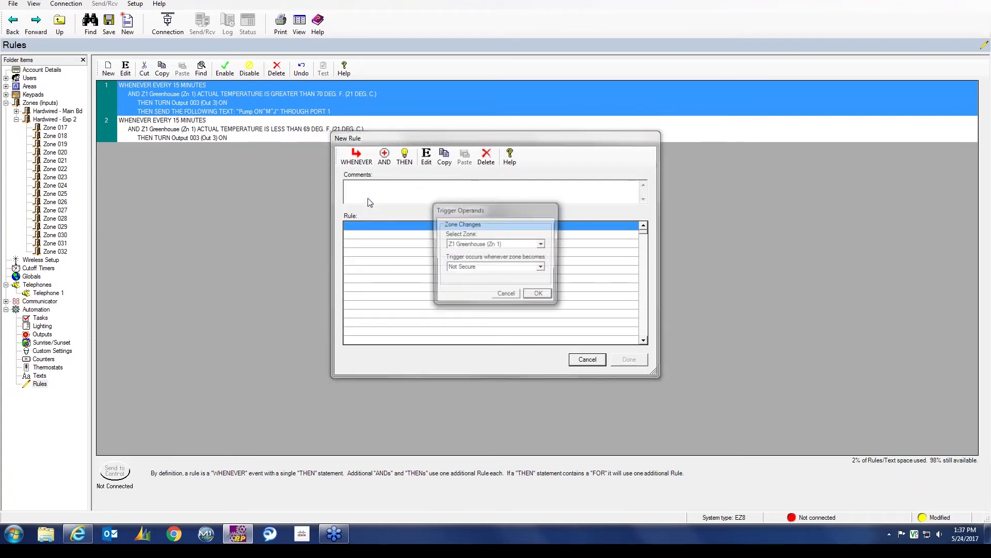
pyautogui.click(542, 244)
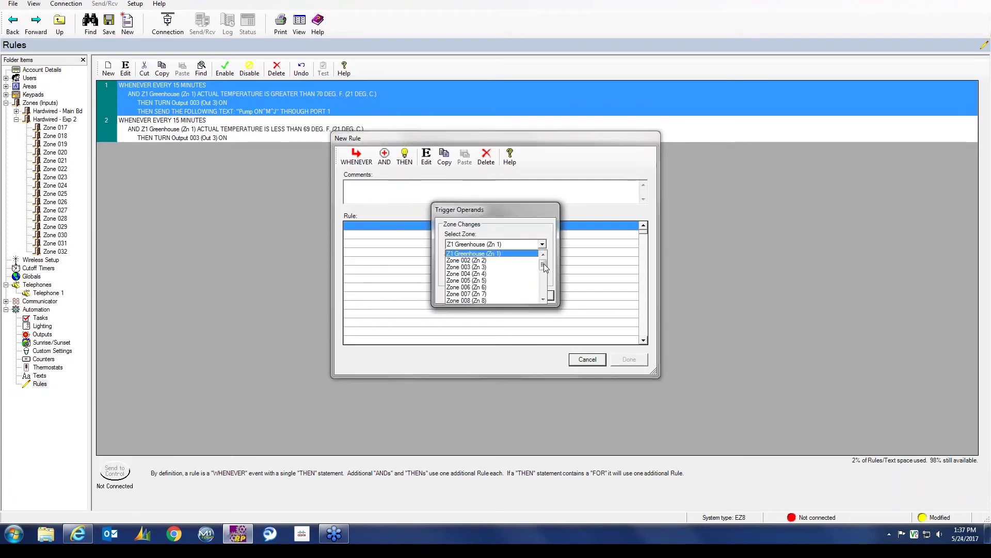
pyautogui.moveTo(543, 263); pyautogui.dragTo(543, 274)
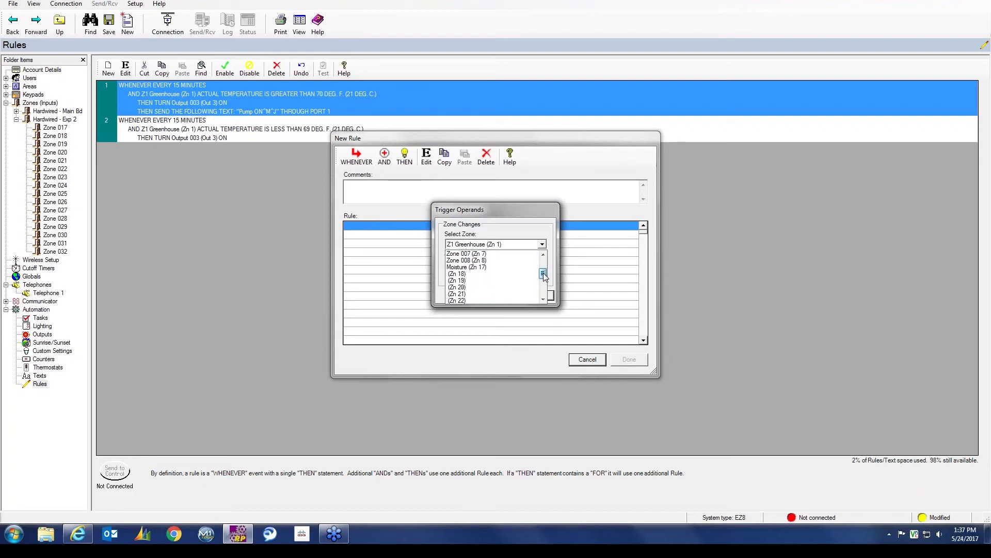
pyautogui.click(458, 274)
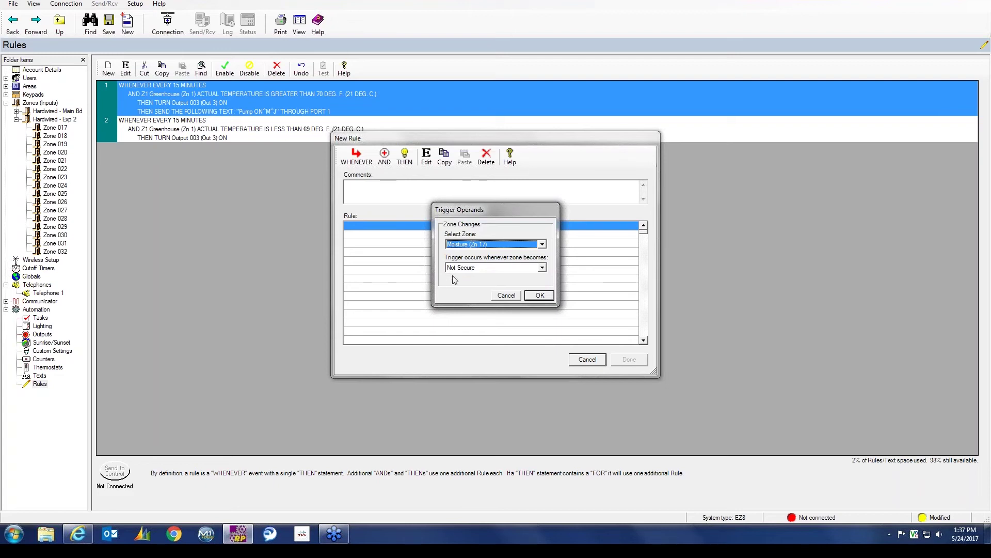
pyautogui.click(539, 296)
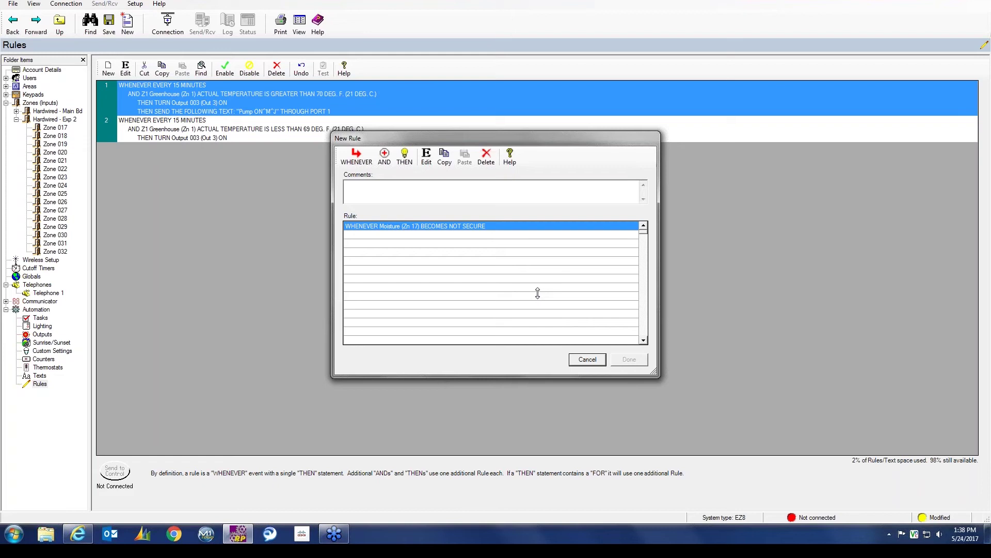
pyautogui.click(586, 359)
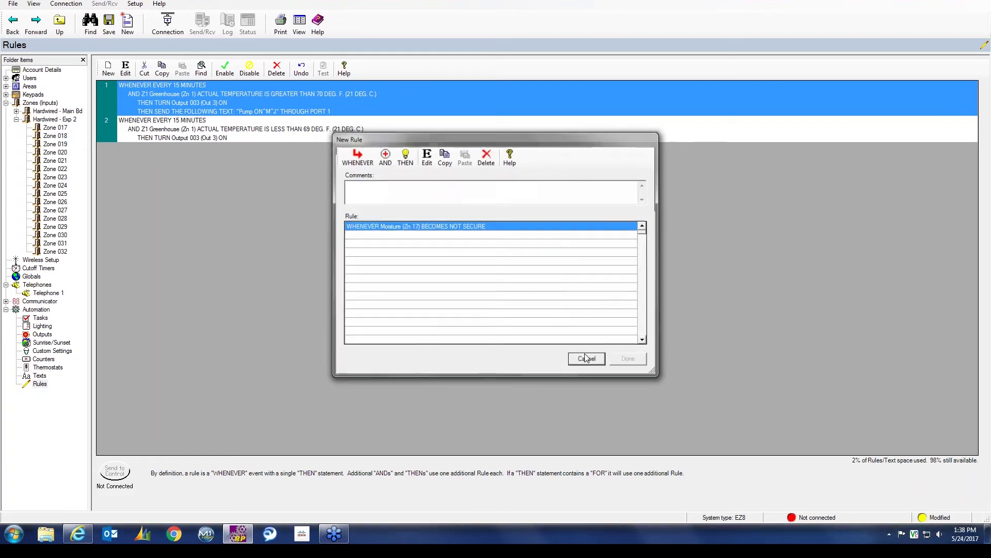
# Step: Examine the WHENEVER trigger types available for a new rule, and close the rule without adding anything
pyautogui.click(104, 73)
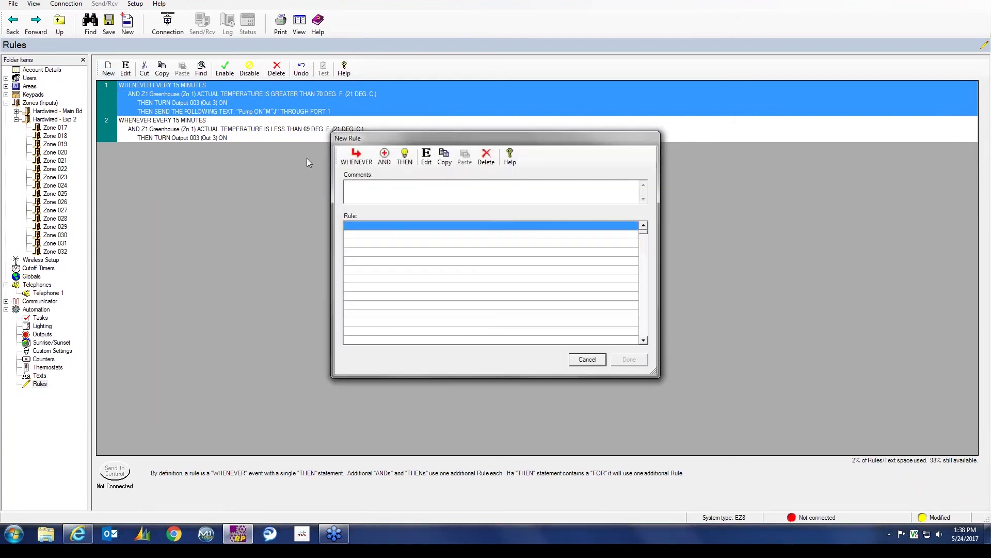
pyautogui.click(361, 158)
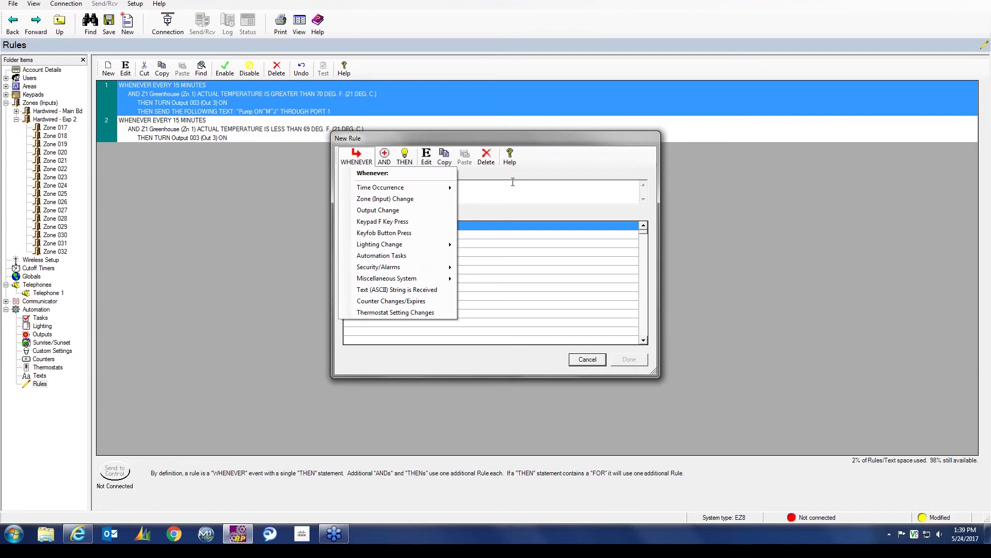
pyautogui.click(583, 363)
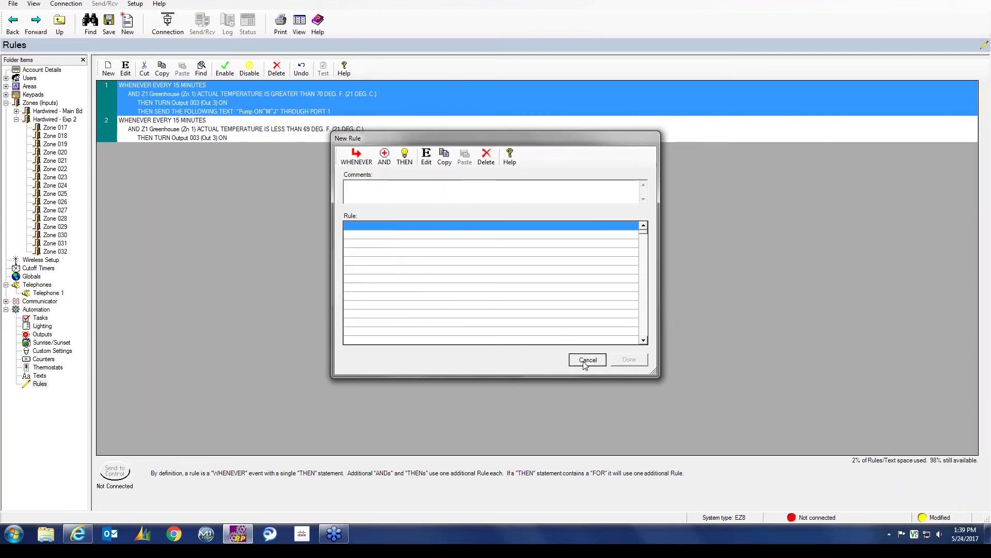
pyautogui.click(584, 363)
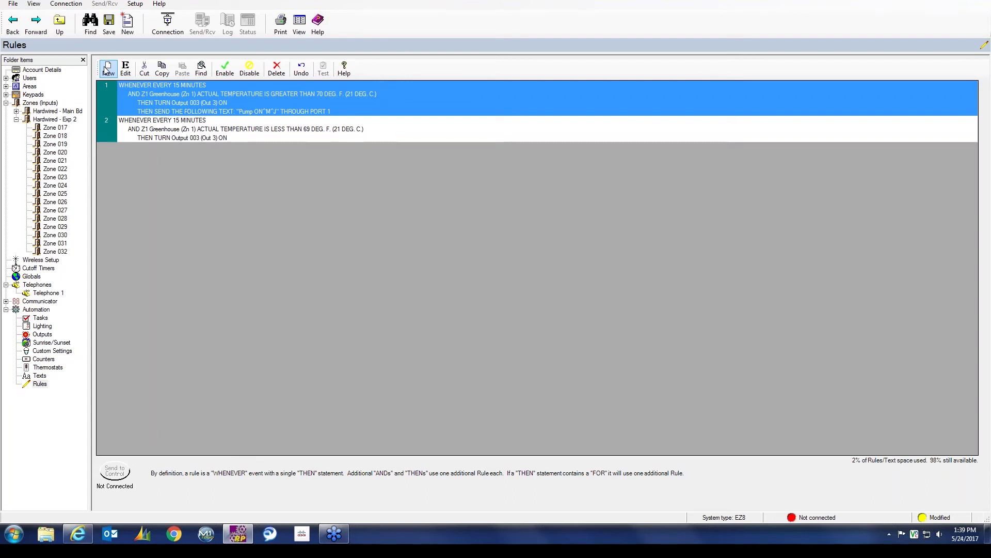
# Step: Try a new rule with the WHENEVER trigger Access on the specific keypad Keypad 01 (KP 1)
pyautogui.click(108, 71)
pyautogui.click(356, 161)
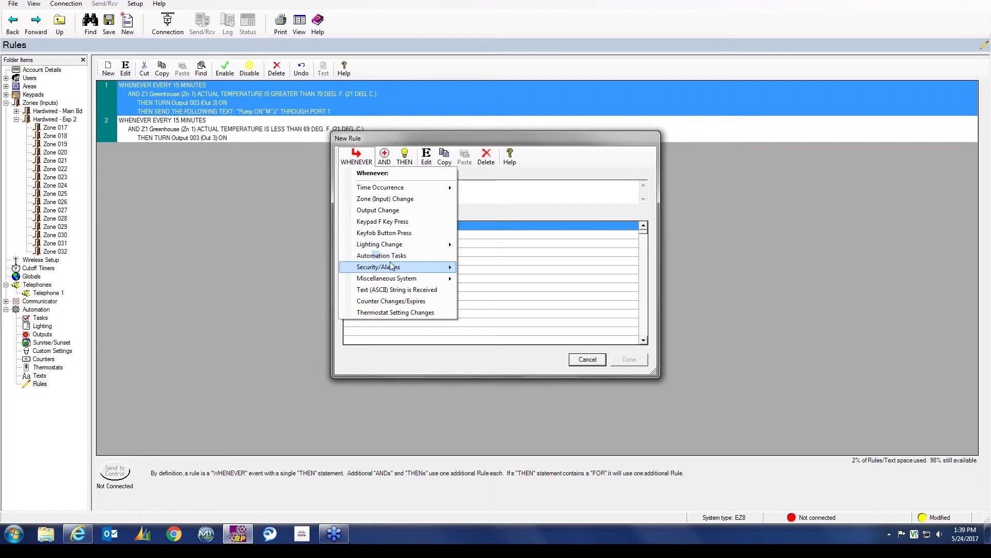
pyautogui.moveTo(392, 268)
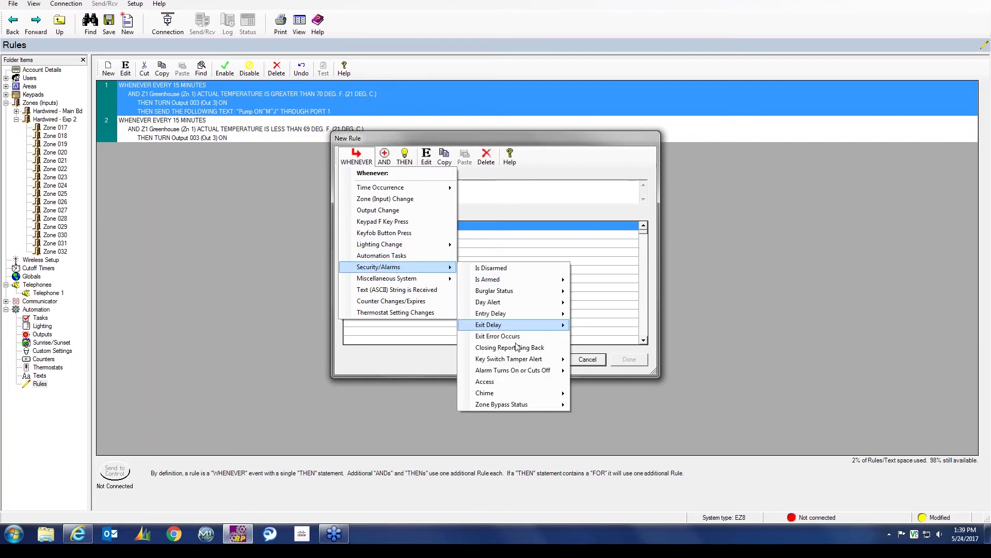
pyautogui.click(494, 382)
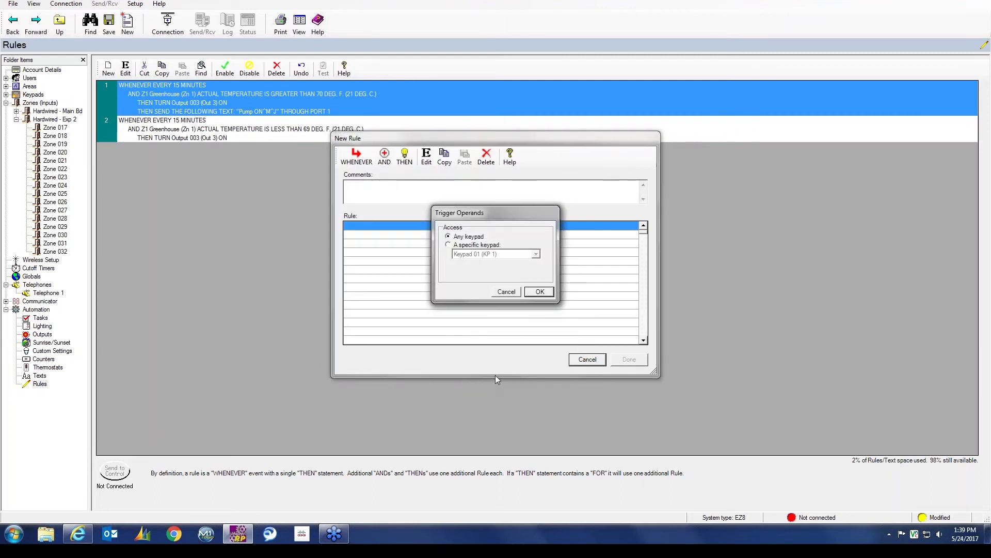
pyautogui.click(448, 245)
pyautogui.click(547, 293)
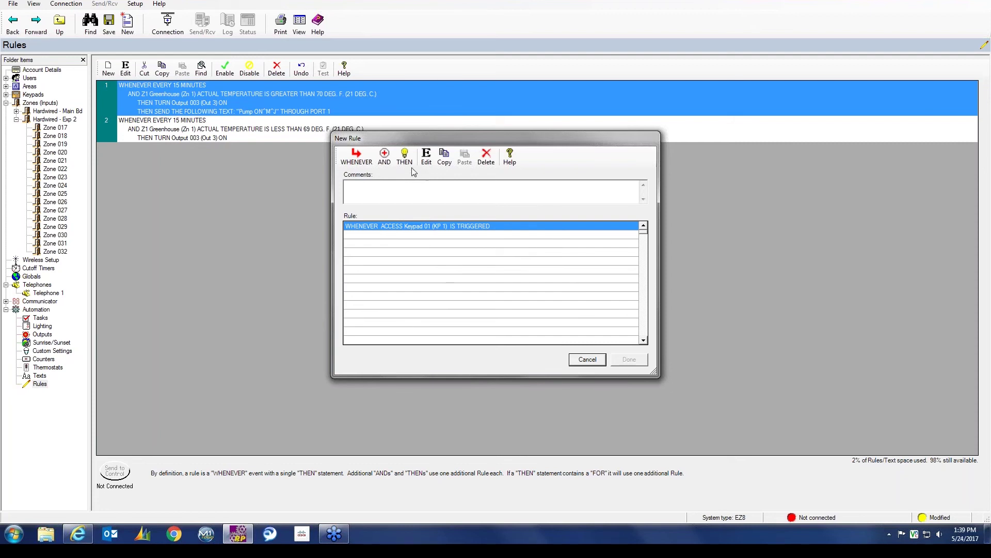
# Step: Try an AND condition on the keypad access rule requiring the time of day to be later than 7:00 AM
pyautogui.click(384, 158)
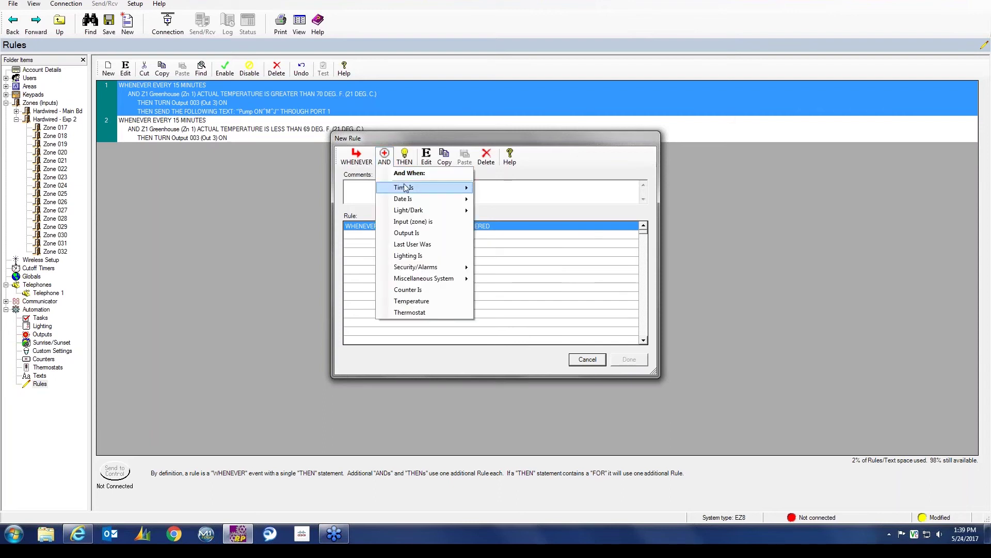
pyautogui.moveTo(406, 188)
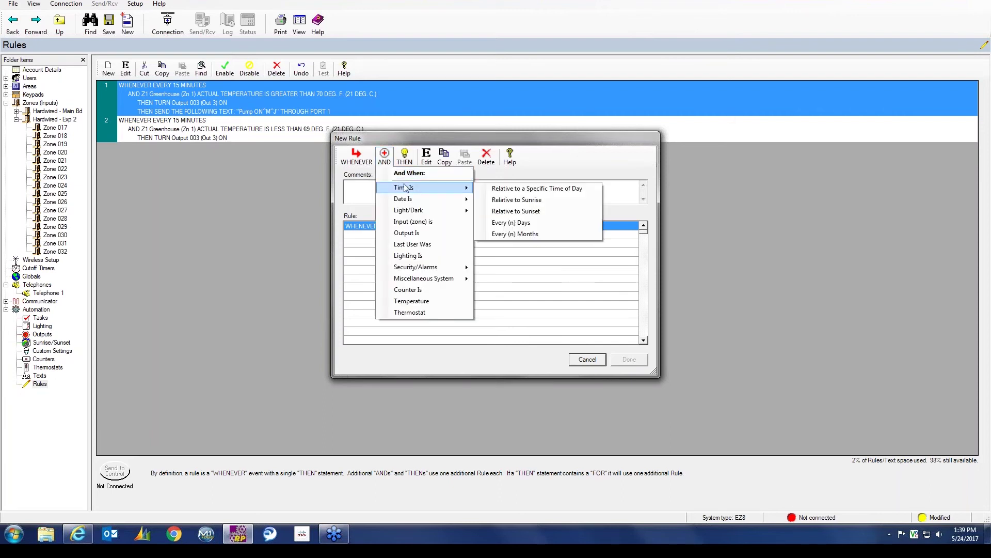
pyautogui.click(504, 189)
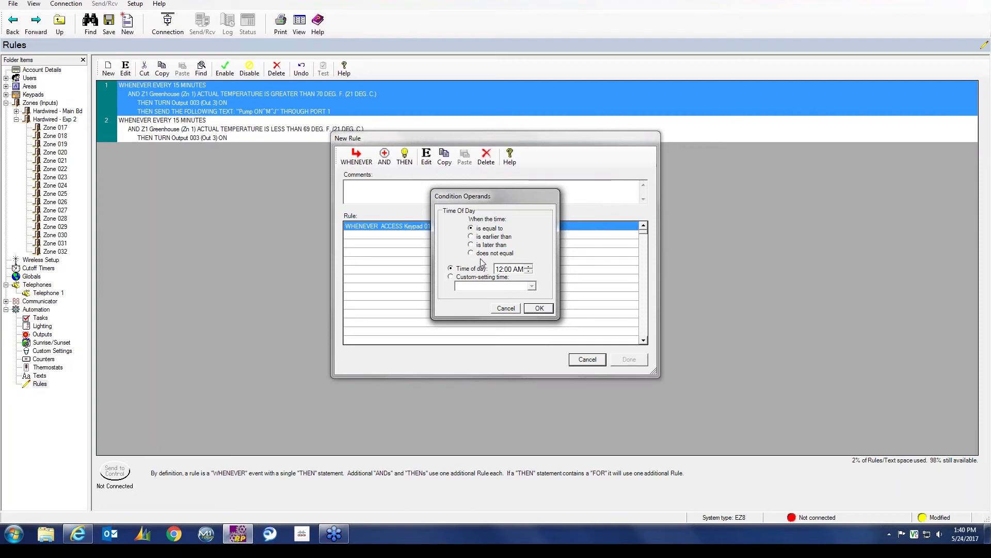
pyautogui.click(471, 245)
pyautogui.click(499, 269)
pyautogui.click(529, 267)
pyautogui.click(528, 266)
pyautogui.click(529, 267)
pyautogui.click(539, 308)
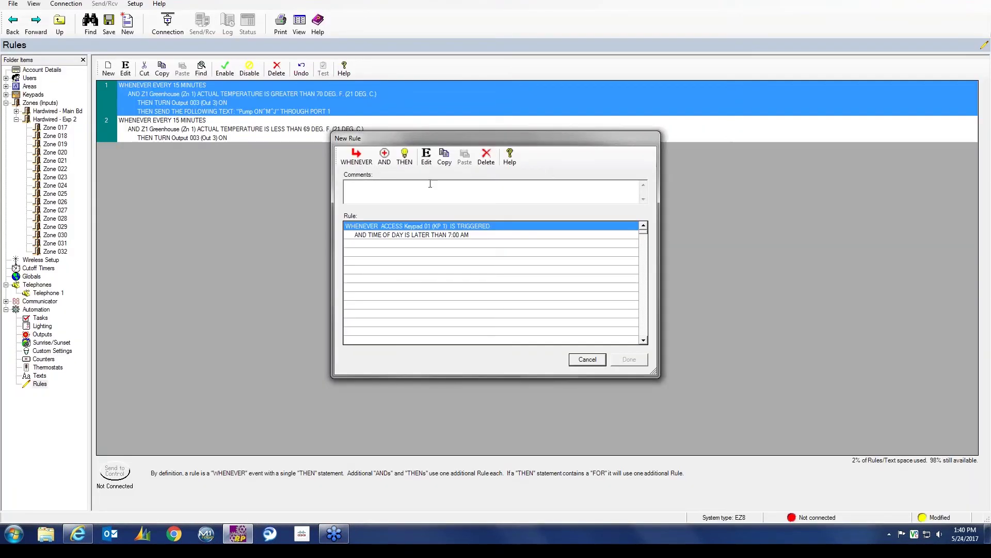
# Step: Try a second AND condition requiring the time of day to be earlier than 5:00 PM, and discard the keypad access rule
pyautogui.click(384, 163)
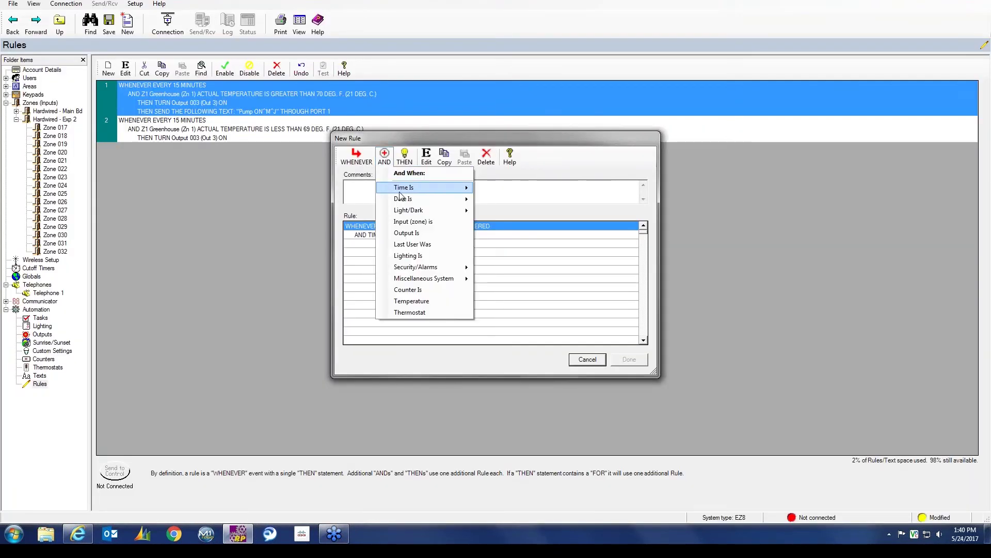
pyautogui.moveTo(401, 190)
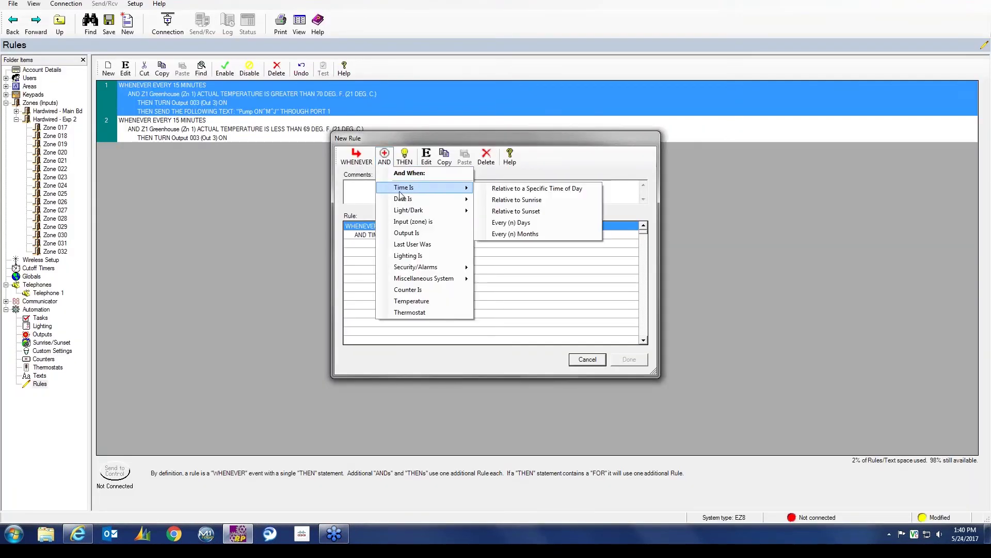
pyautogui.click(490, 189)
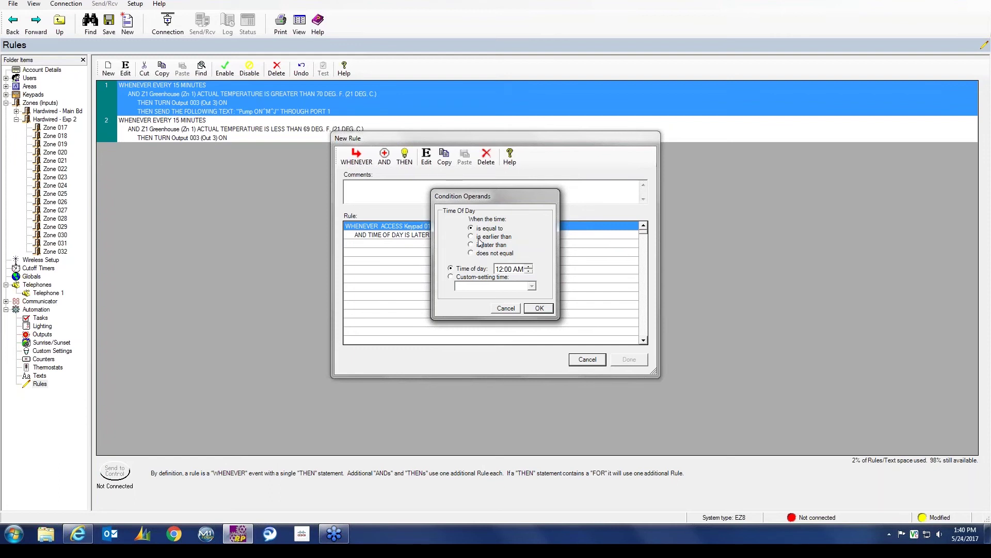
pyautogui.click(471, 237)
pyautogui.click(500, 269)
pyautogui.write('5')
pyautogui.click(519, 270)
pyautogui.click(528, 267)
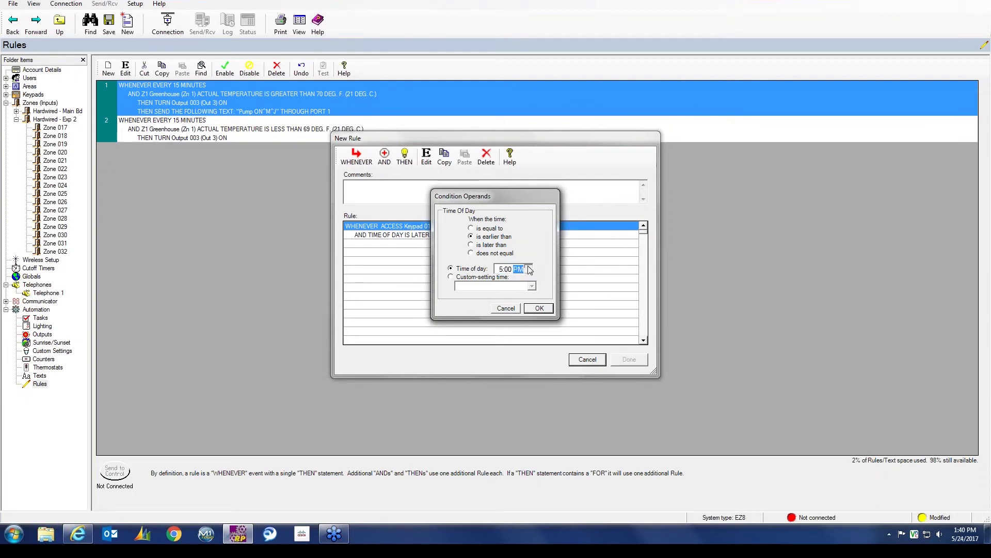
pyautogui.click(548, 310)
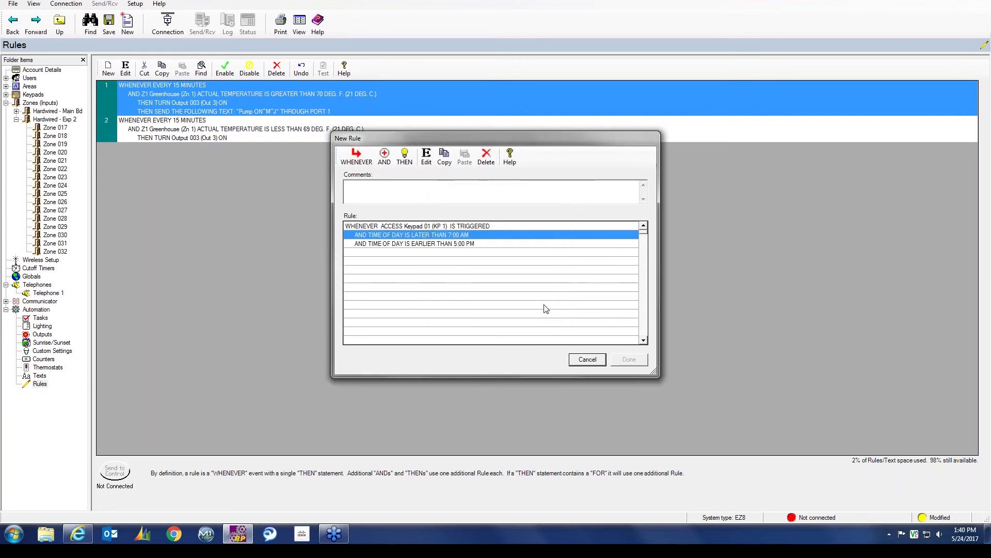
pyautogui.click(427, 255)
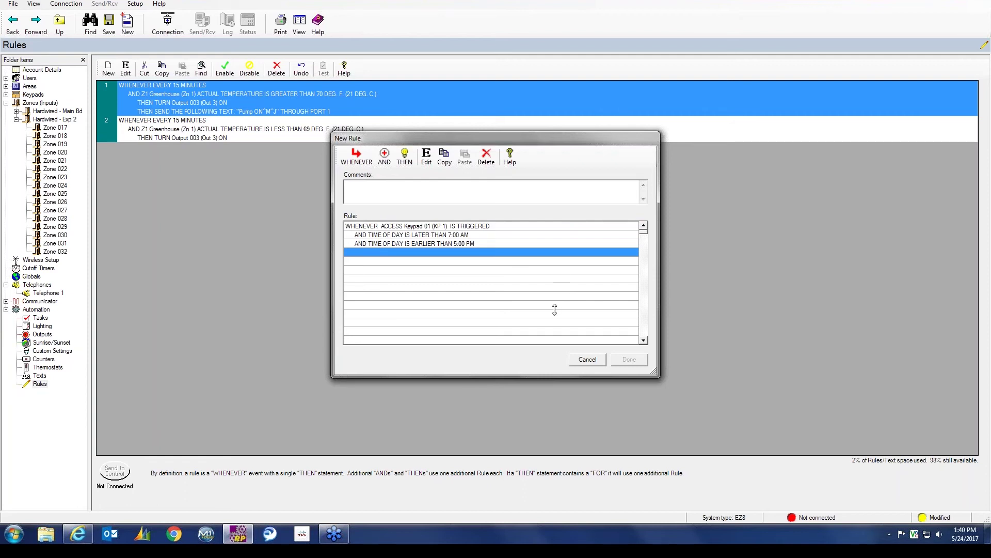
pyautogui.click(588, 362)
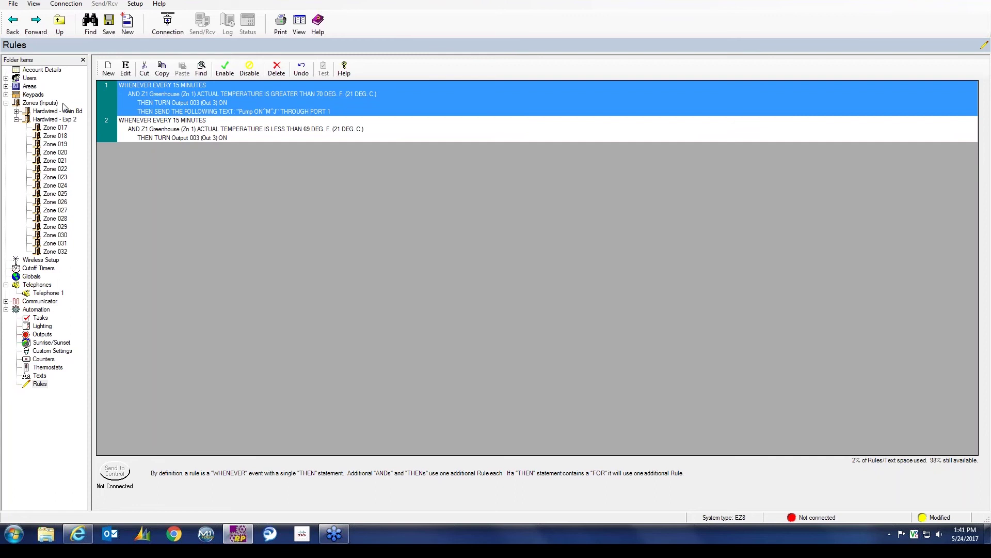
# Step: Create a new rule with the WHENEVER trigger Zone 002 (Zn 2) becomes Not Secure
pyautogui.click(106, 70)
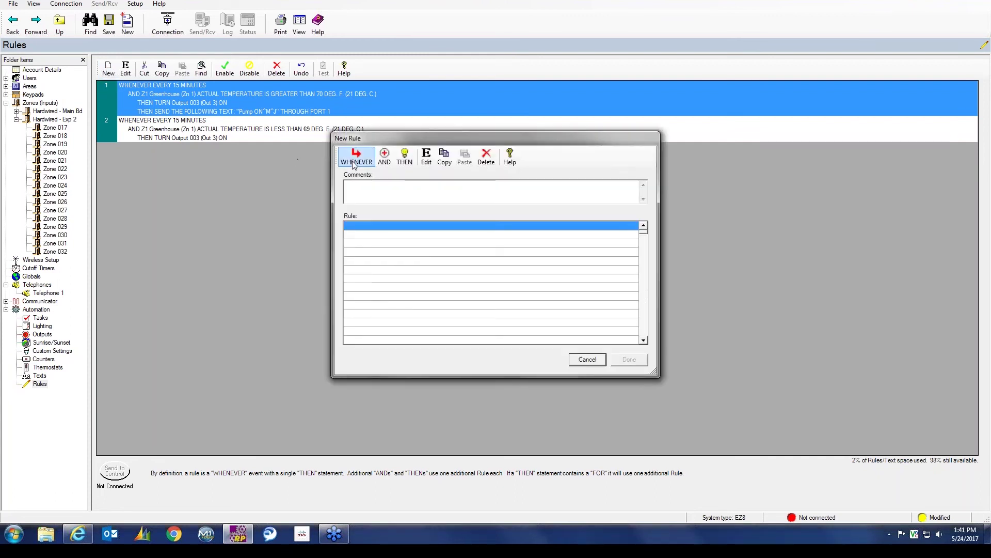
pyautogui.click(354, 163)
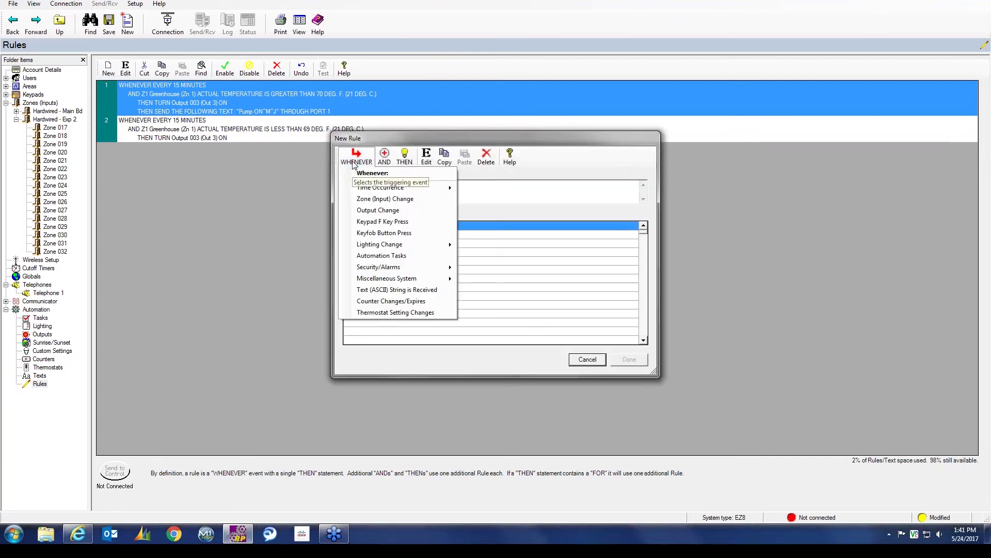
pyautogui.click(368, 199)
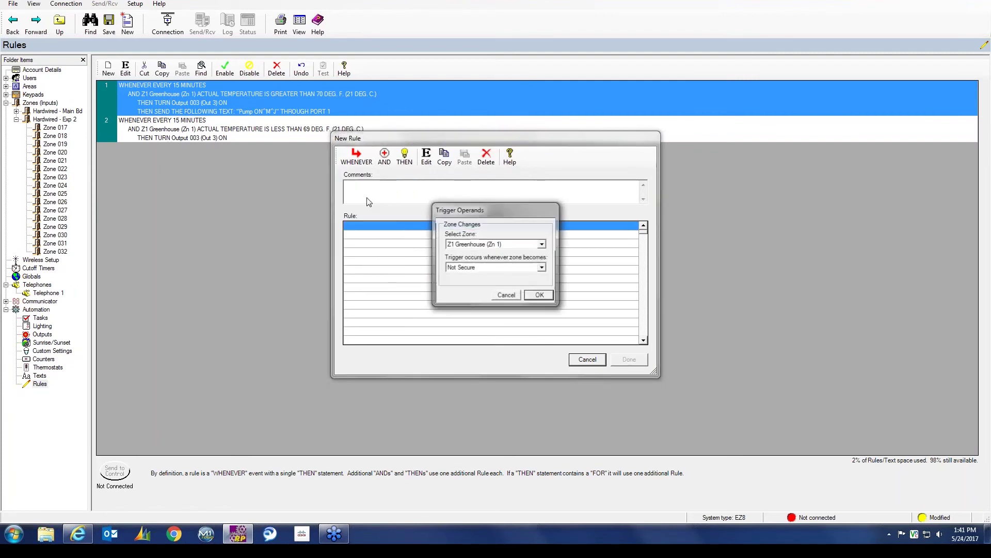
pyautogui.click(542, 244)
pyautogui.click(484, 263)
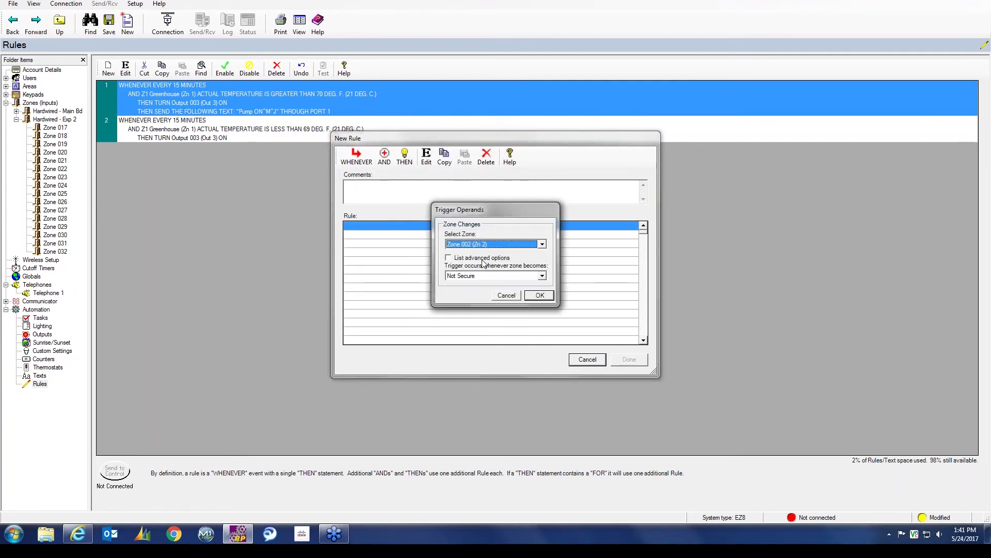
pyautogui.click(539, 296)
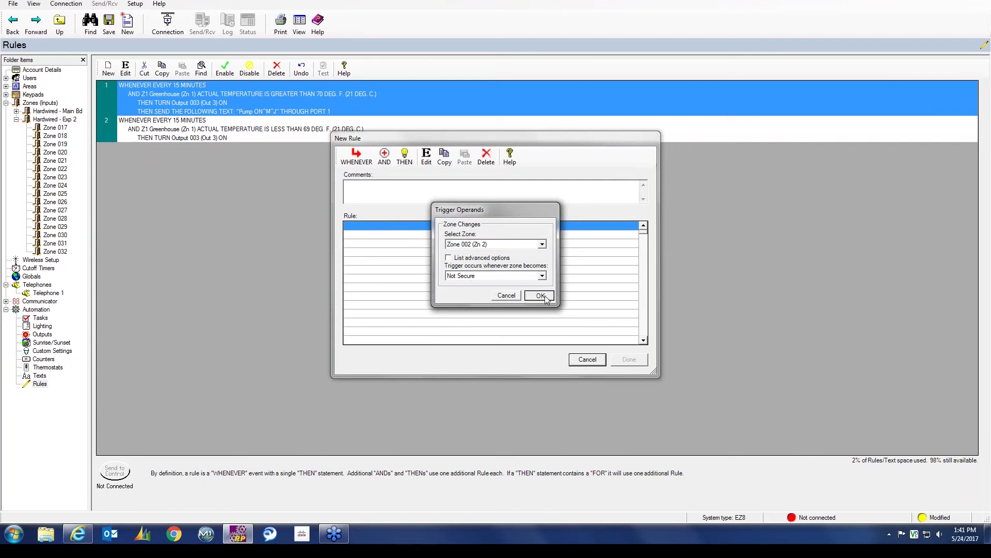
# Step: Add a THEN action that turns on Output 100 for 30 seconds, and finish the Zone 002 rule
pyautogui.click(397, 160)
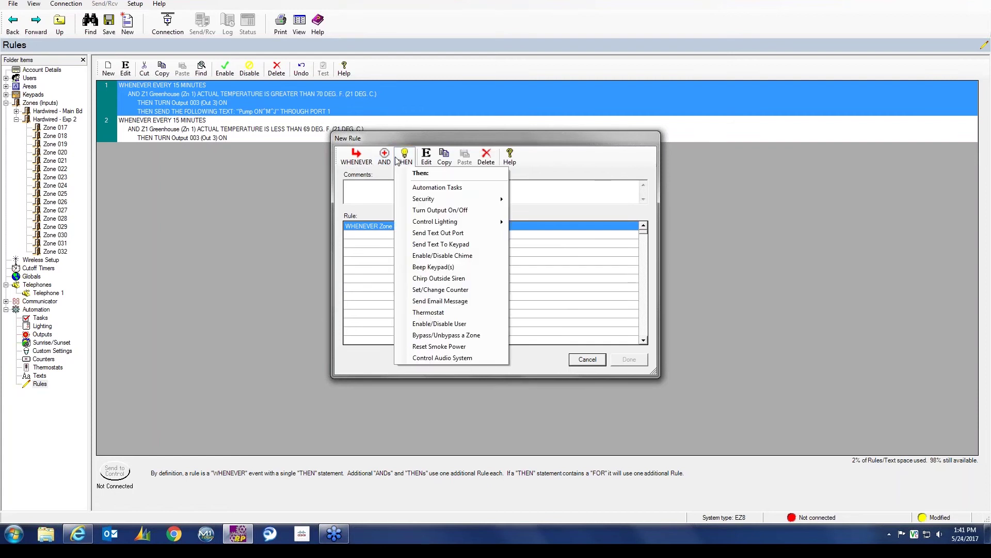
pyautogui.click(422, 212)
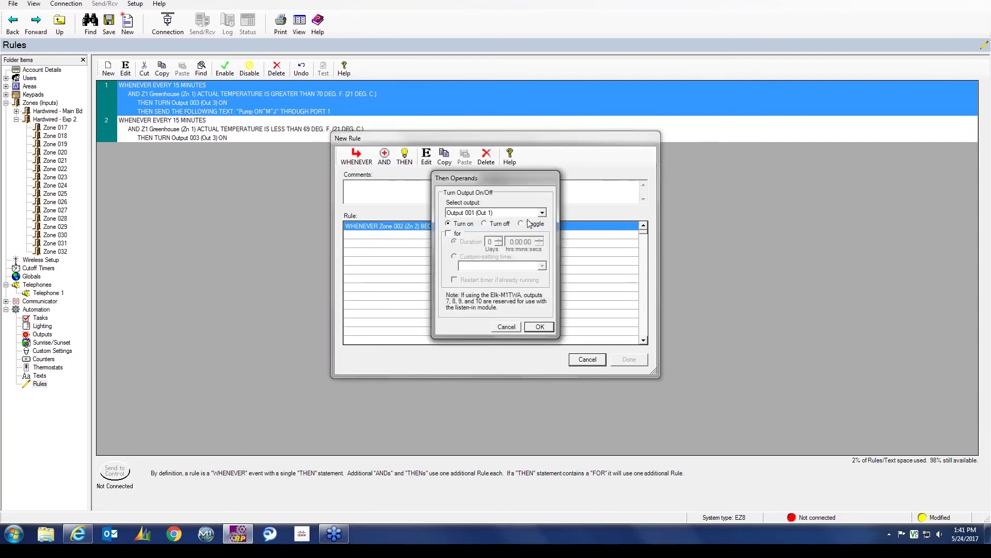
pyautogui.click(542, 212)
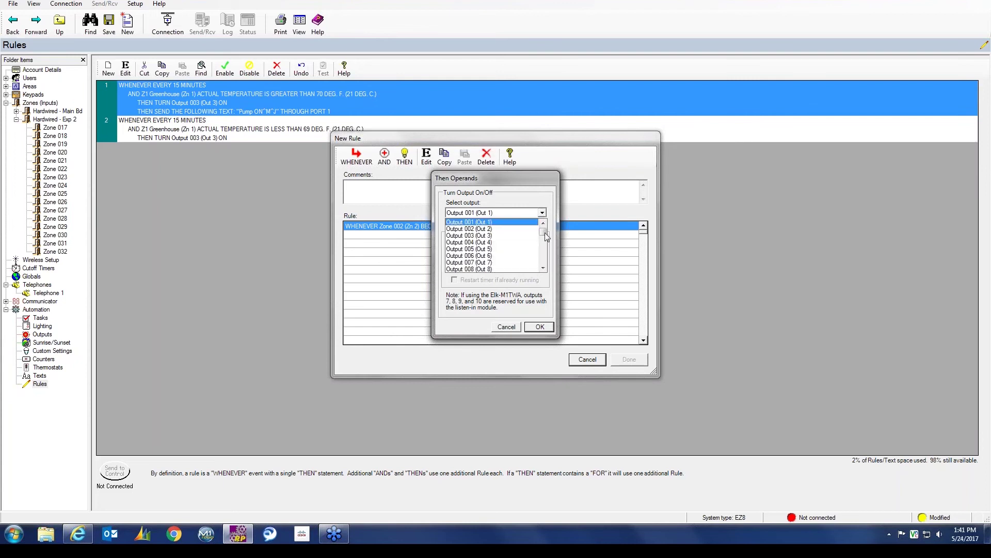
pyautogui.moveTo(546, 235); pyautogui.dragTo(546, 249)
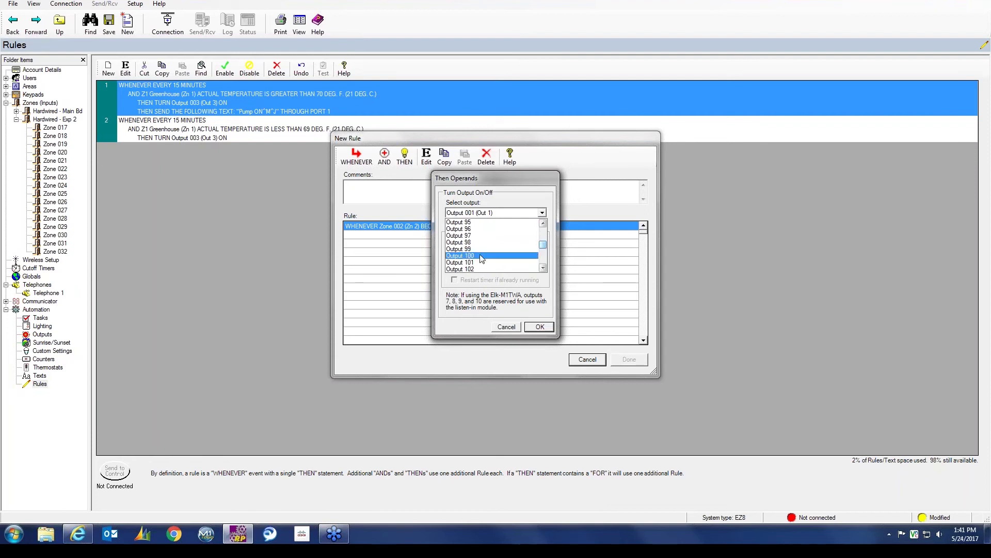
pyautogui.click(457, 256)
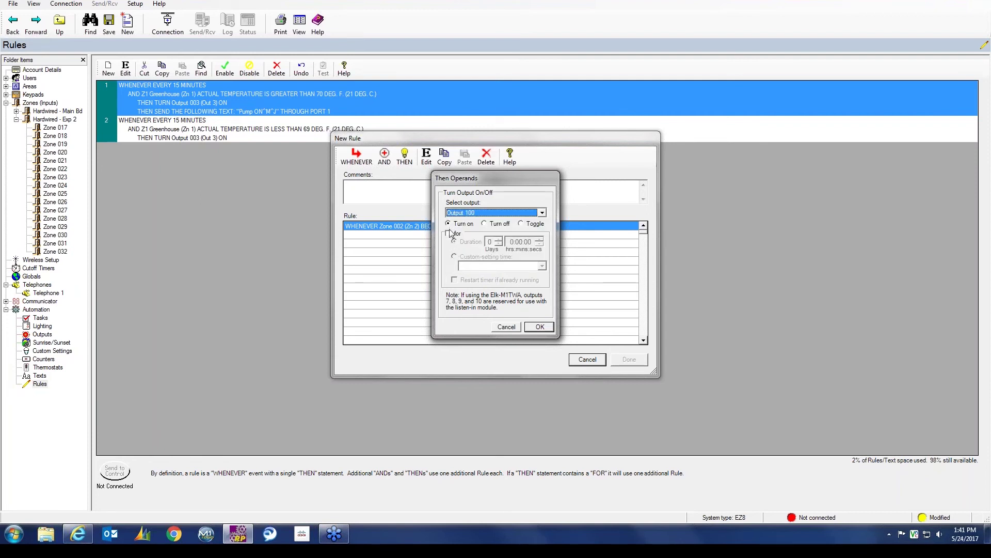
pyautogui.click(448, 235)
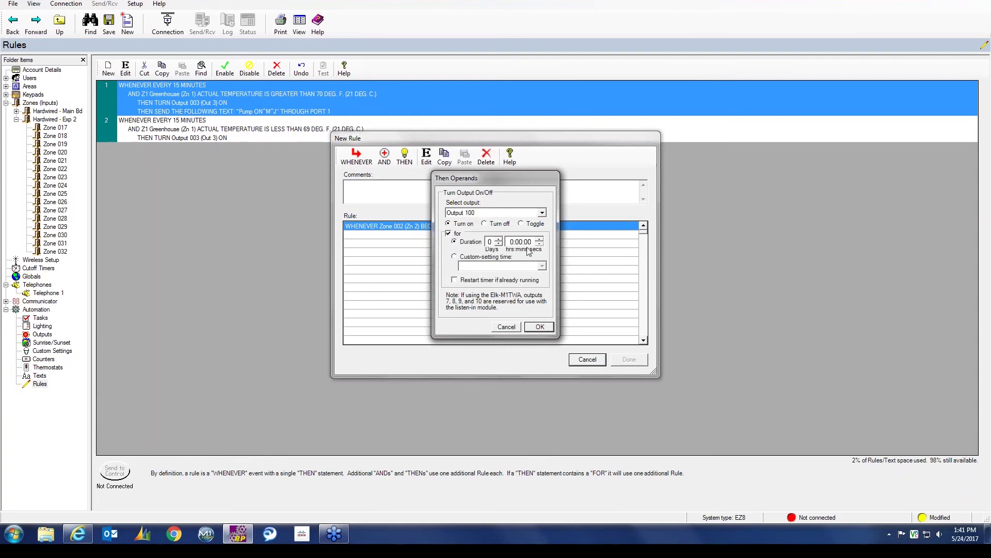
pyautogui.click(532, 245)
pyautogui.click(539, 328)
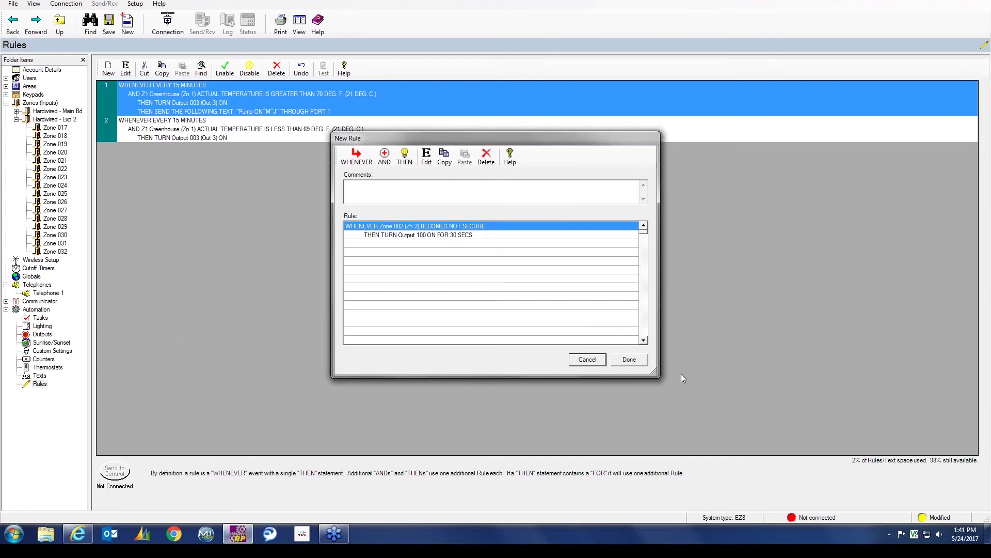
pyautogui.click(631, 361)
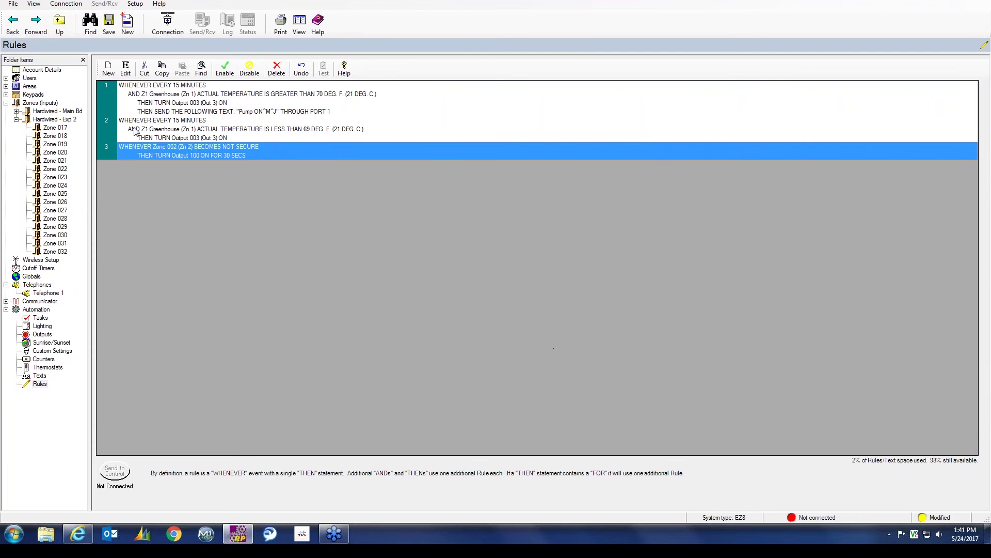
# Step: Create a new rule with the WHENEVER trigger that Output 100 is turned off
pyautogui.click(108, 73)
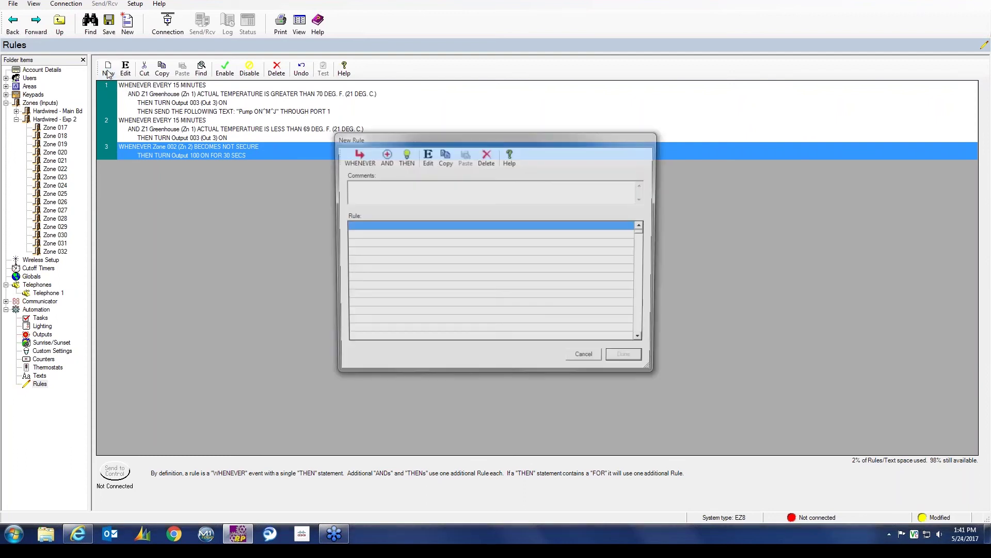
pyautogui.click(366, 158)
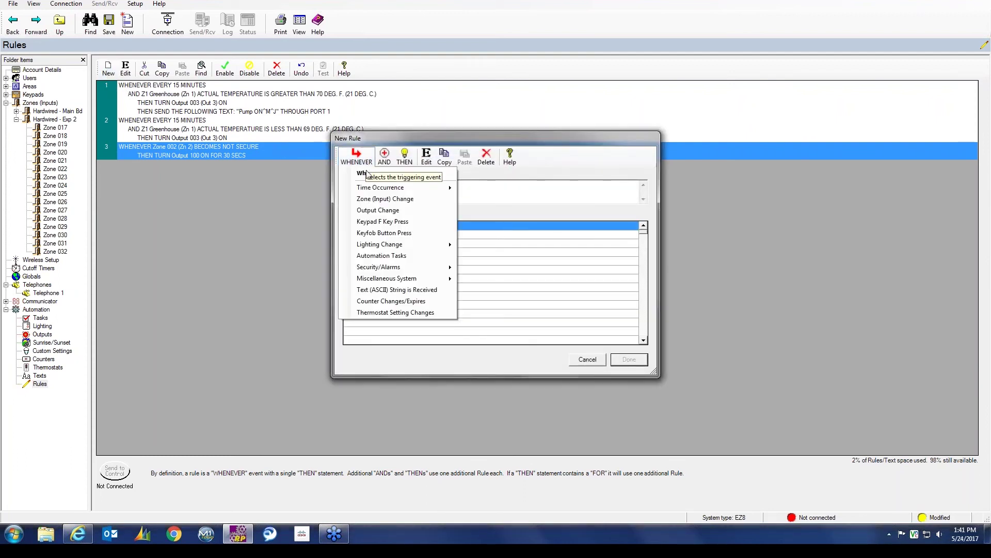
pyautogui.click(369, 209)
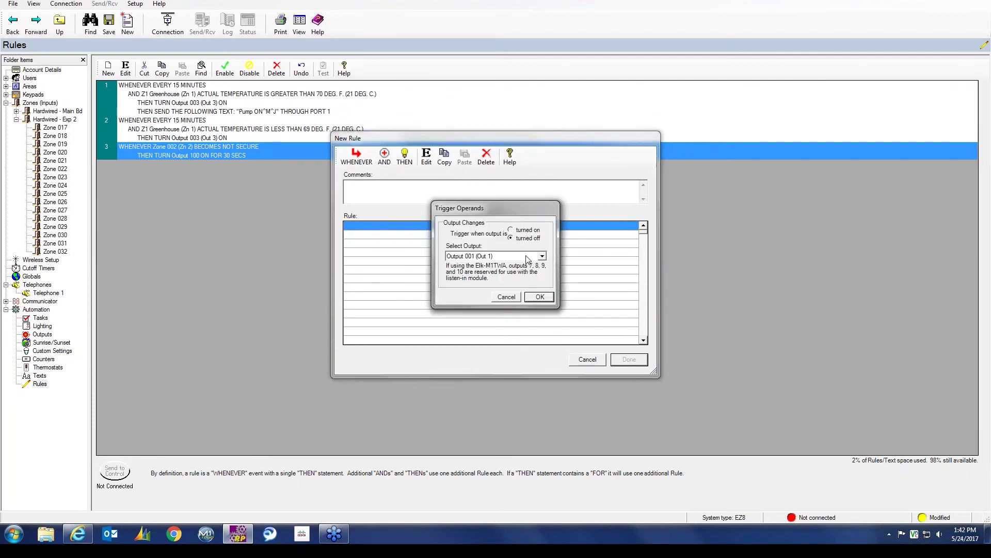
pyautogui.click(542, 256)
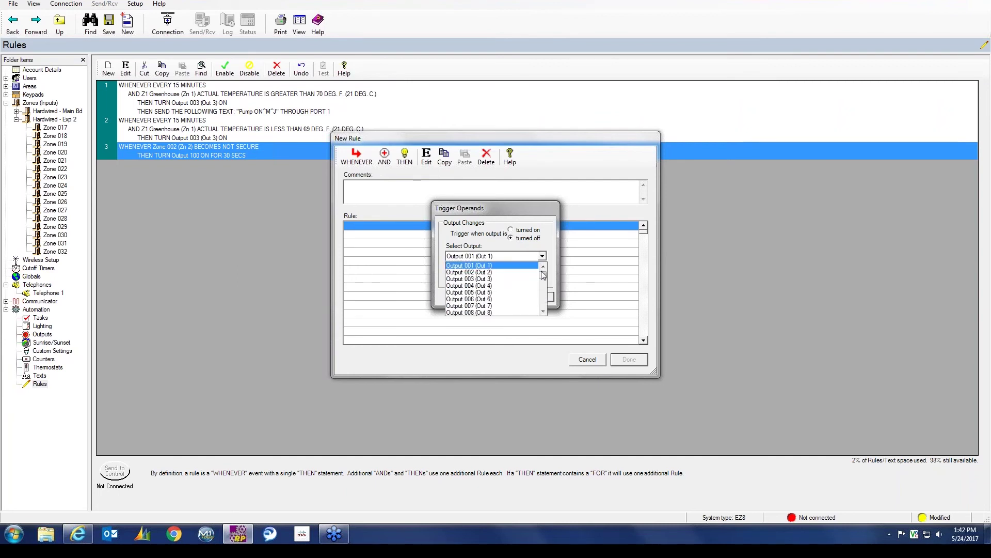
pyautogui.moveTo(543, 280); pyautogui.dragTo(509, 294)
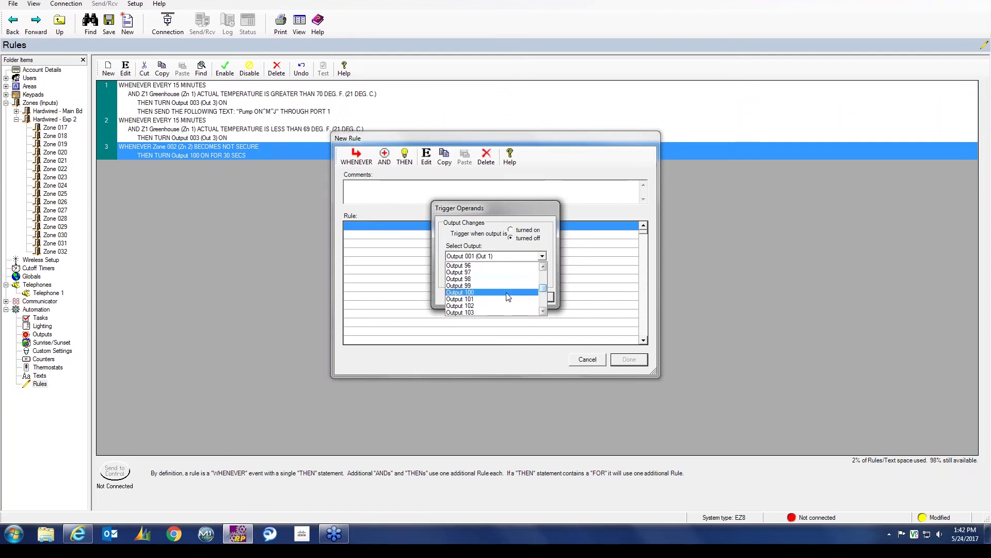
pyautogui.click(466, 292)
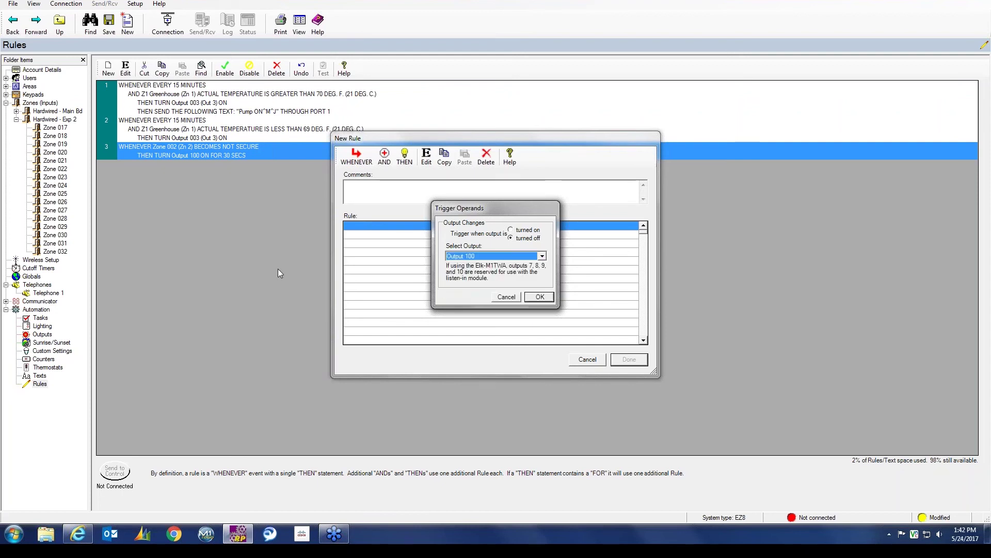
pyautogui.click(537, 297)
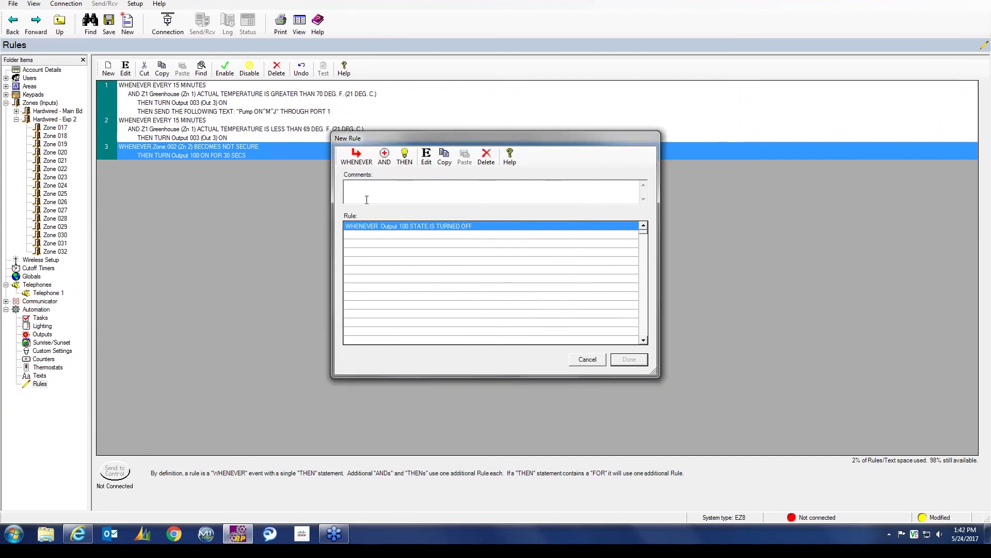
# Step: Add a THEN action that turns on Output 003 (Out 3) for 2 minutes, and finish the Output 100 rule
pyautogui.click(403, 164)
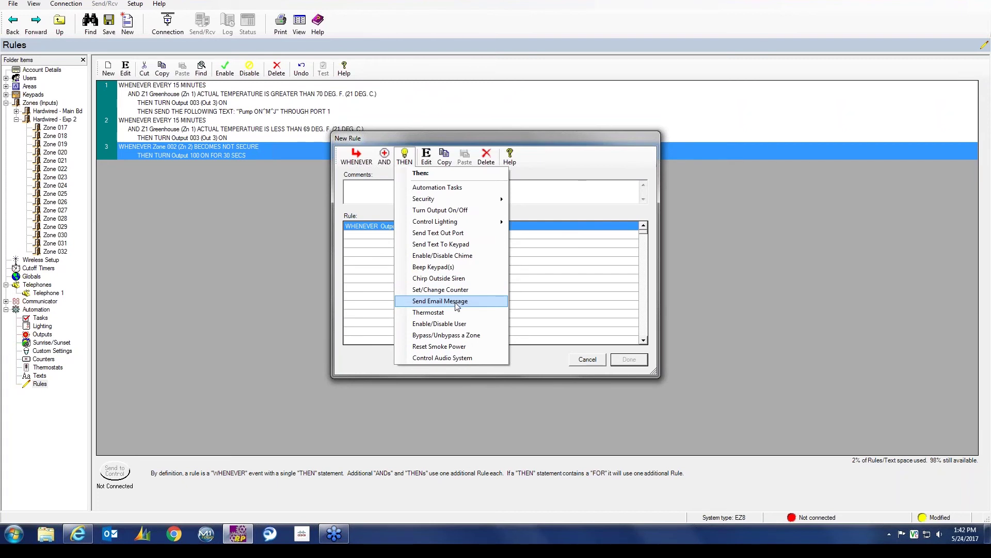
pyautogui.click(460, 215)
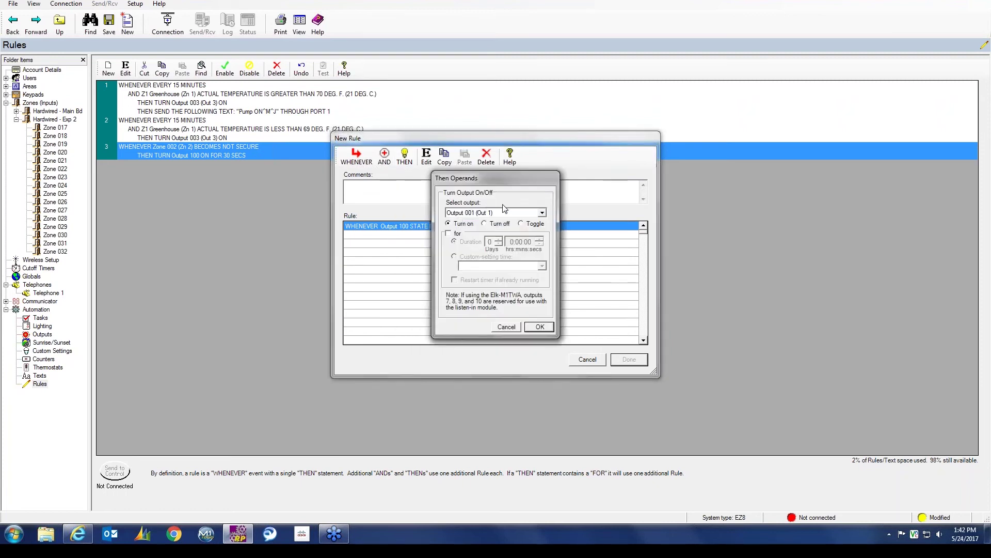
pyautogui.click(543, 212)
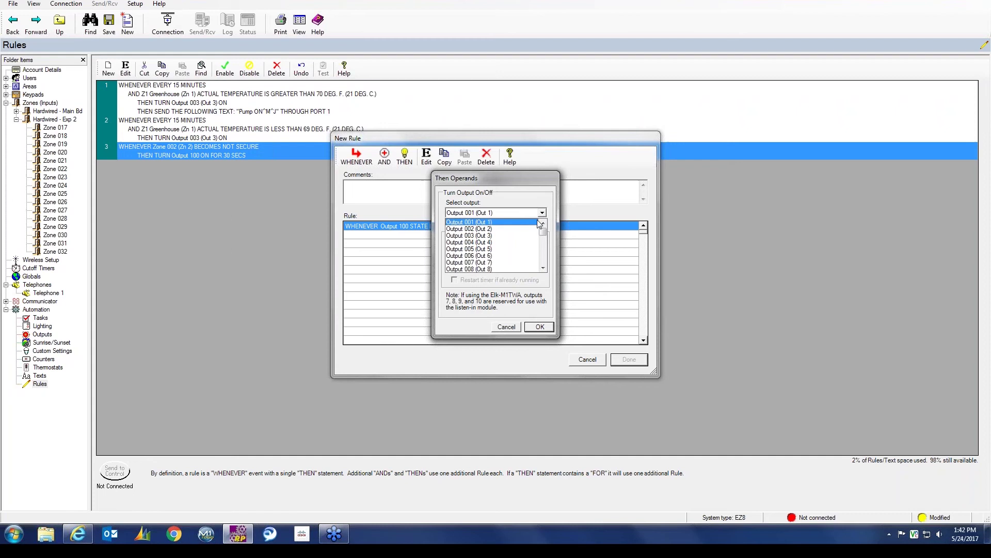
pyautogui.click(484, 235)
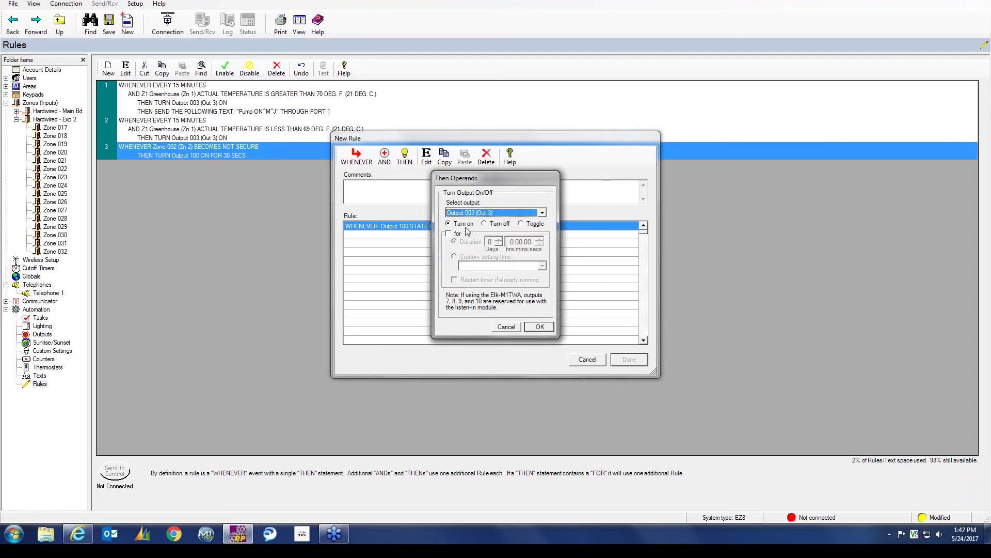
pyautogui.click(448, 233)
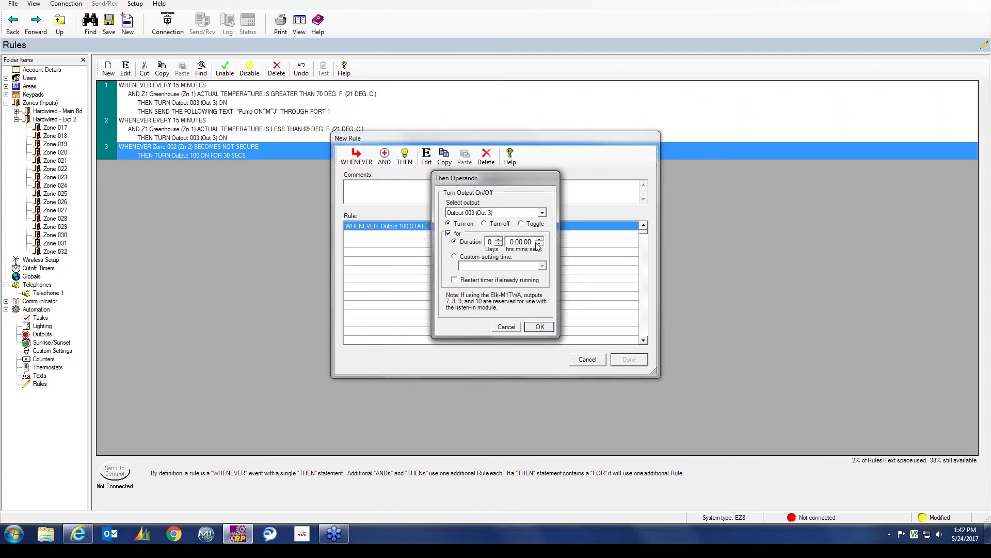
pyautogui.click(519, 242)
pyautogui.click(540, 240)
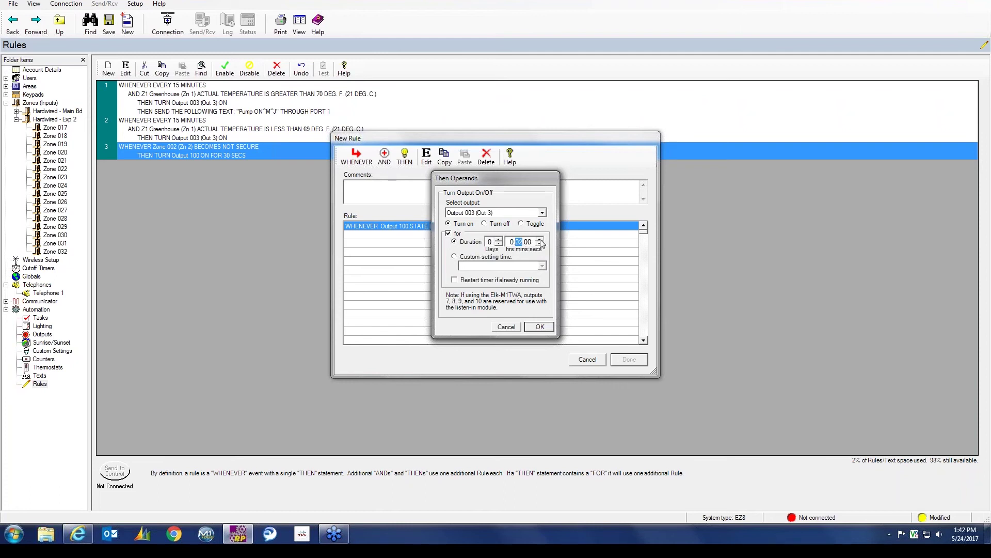
pyautogui.click(540, 327)
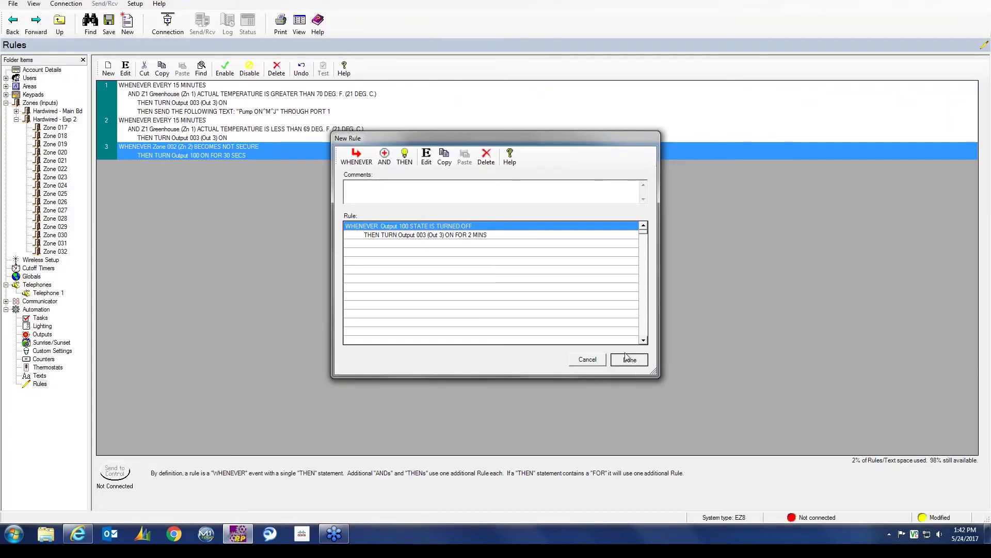
pyautogui.click(627, 359)
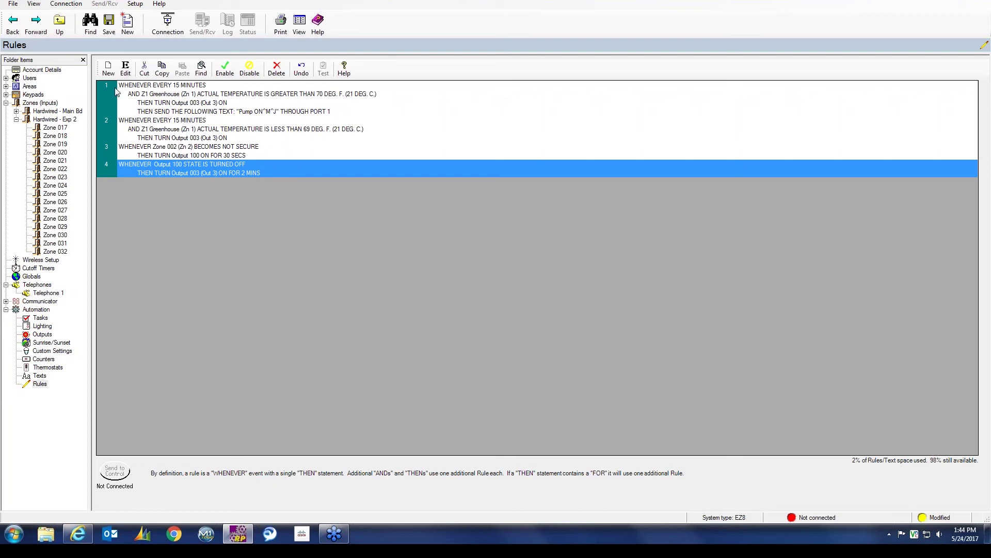
# Step: Create a new rule with the WHENEVER trigger that the text "Pump ON^M^J" is received through serial port 1
pyautogui.click(109, 72)
pyautogui.click(362, 160)
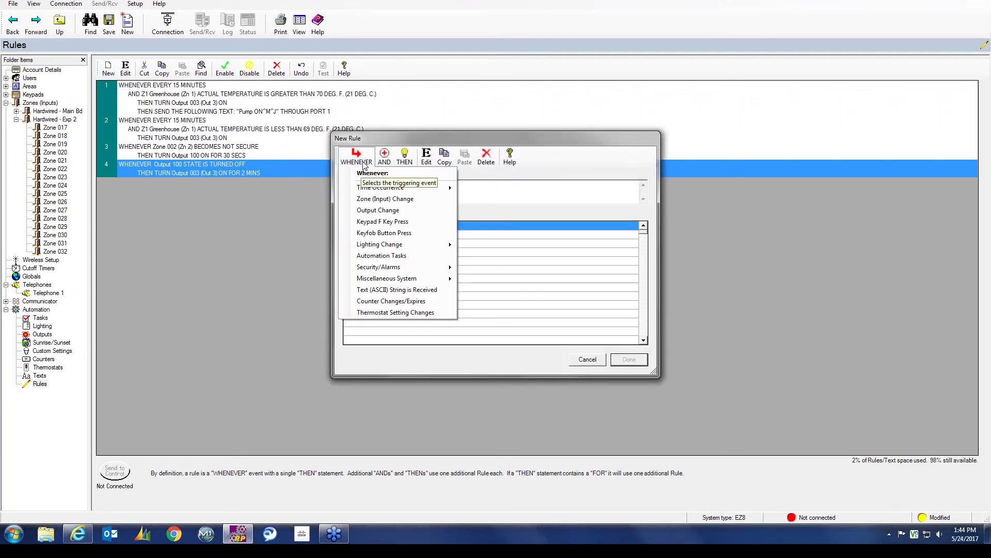
pyautogui.press('Escape')
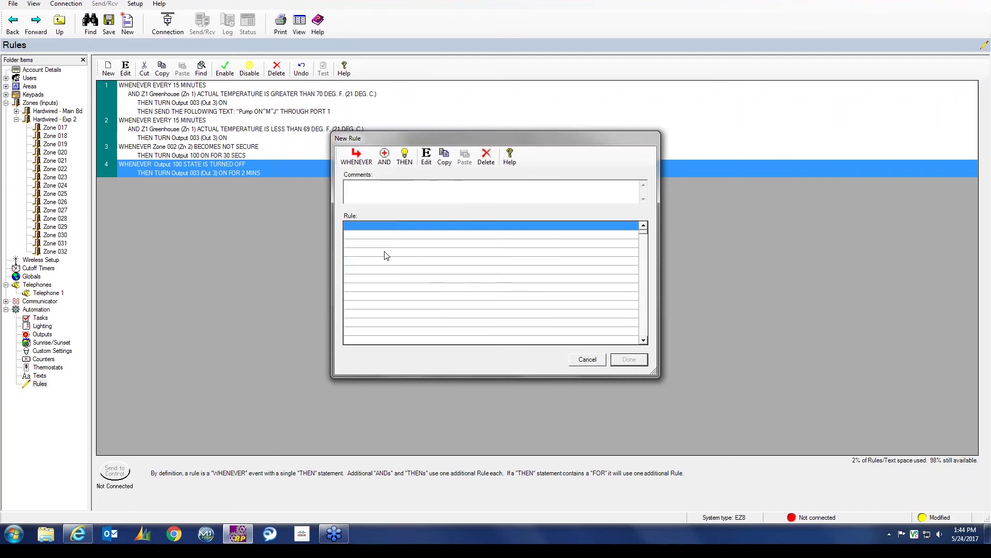
pyautogui.click(360, 163)
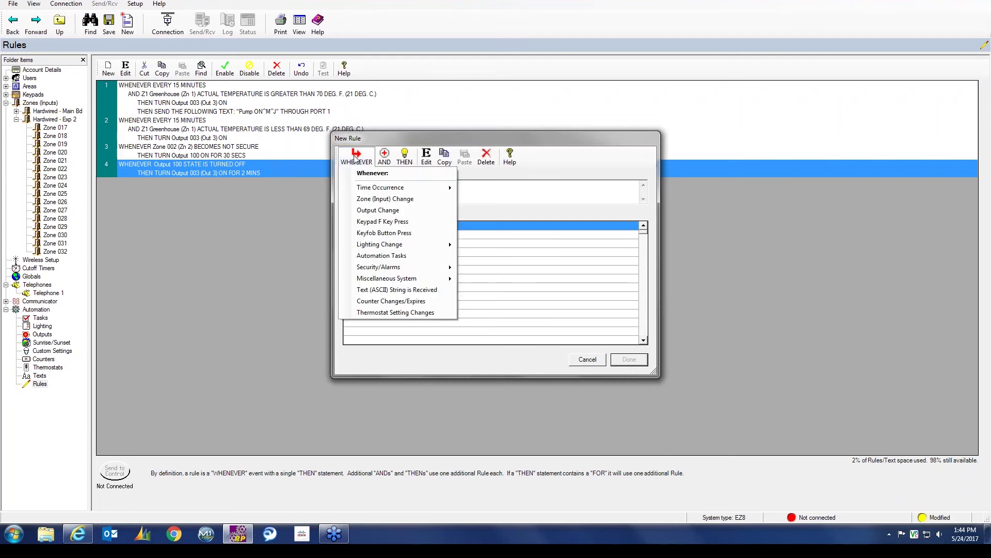
pyautogui.click(380, 290)
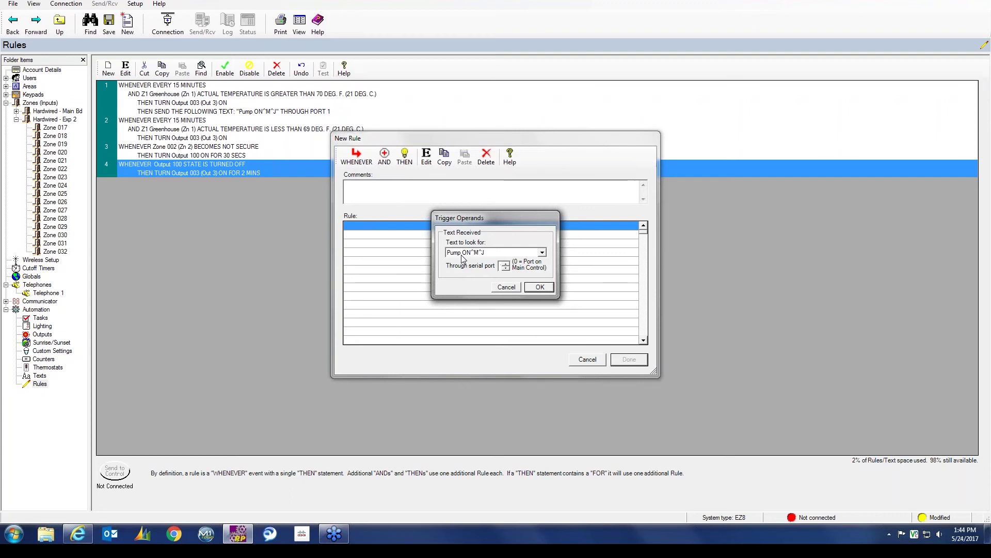
pyautogui.click(534, 288)
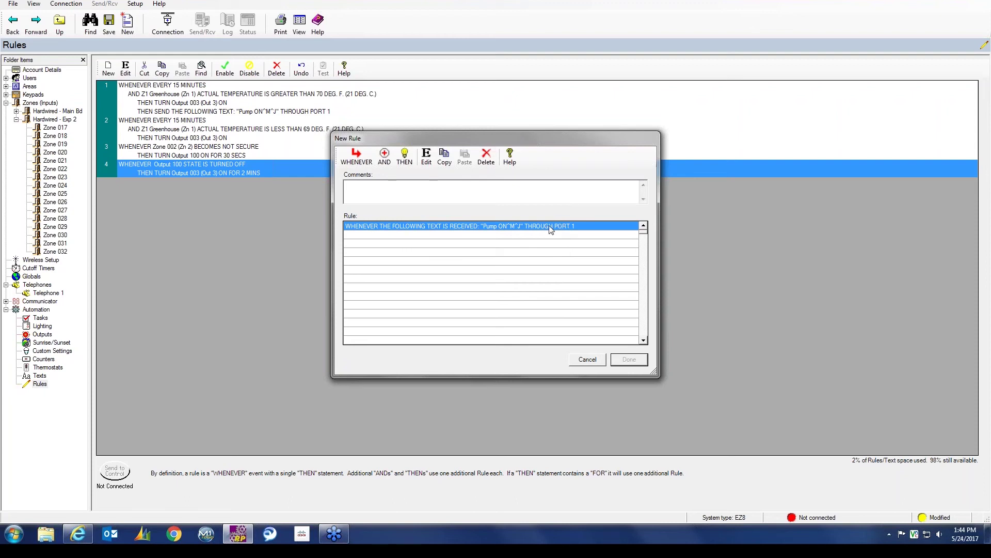
# Step: Add a THEN action that sends the text "Pump OFF^M^J" through serial port 2, and finish the text-received rule
pyautogui.click(406, 161)
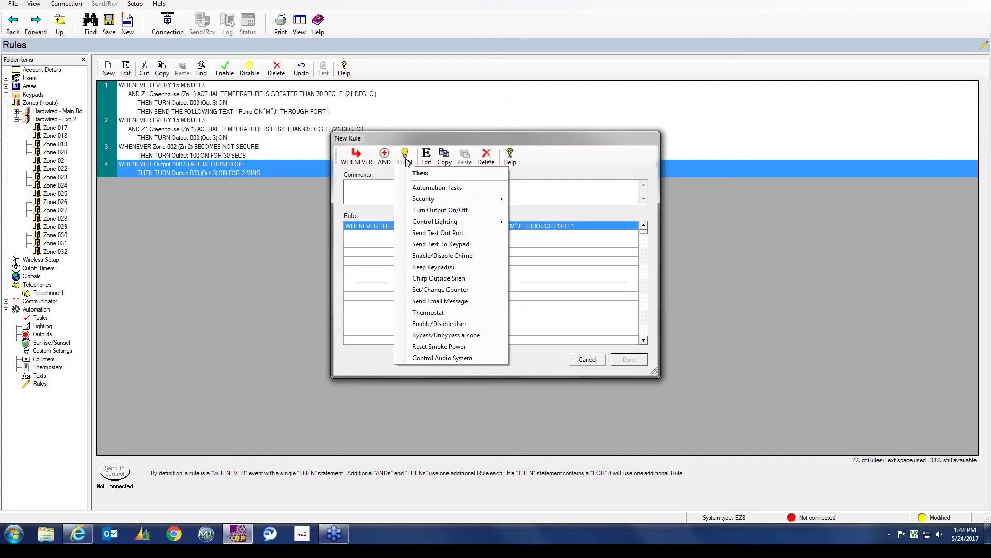
pyautogui.click(432, 235)
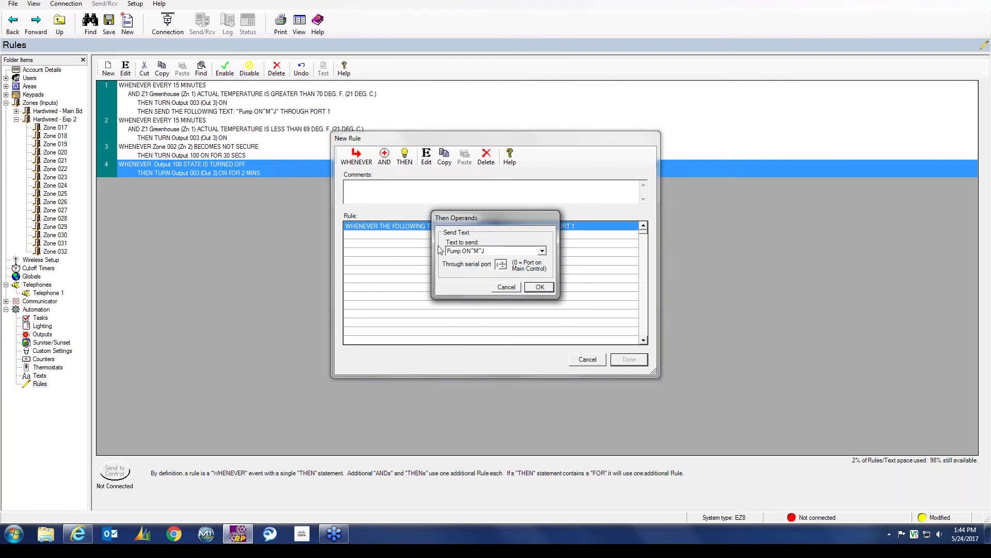
pyautogui.click(542, 251)
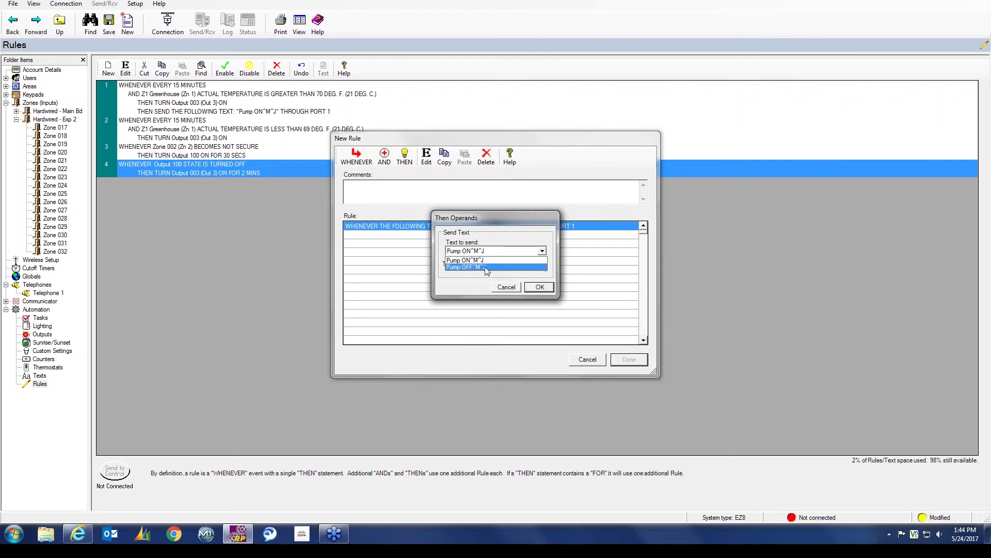
pyautogui.click(496, 266)
pyautogui.click(501, 264)
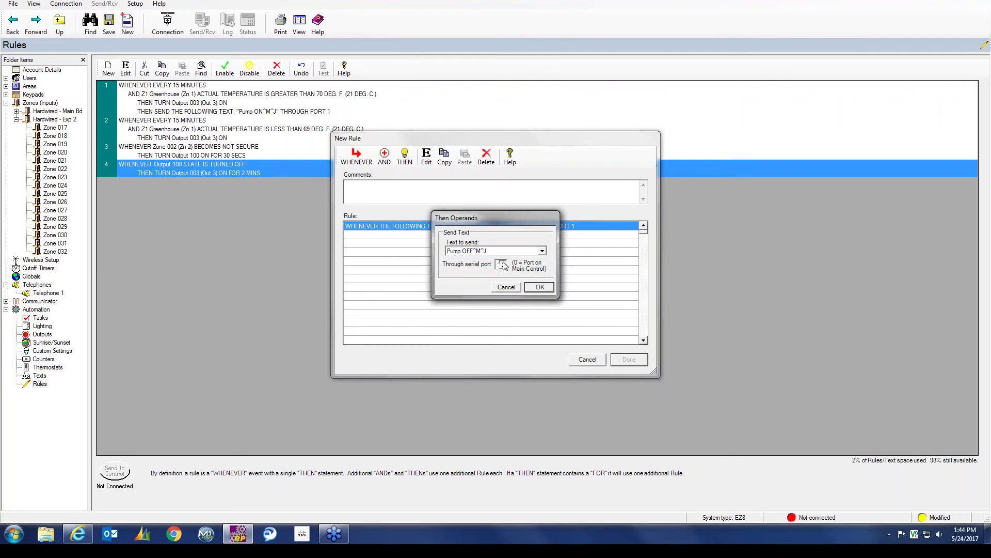
pyautogui.click(540, 287)
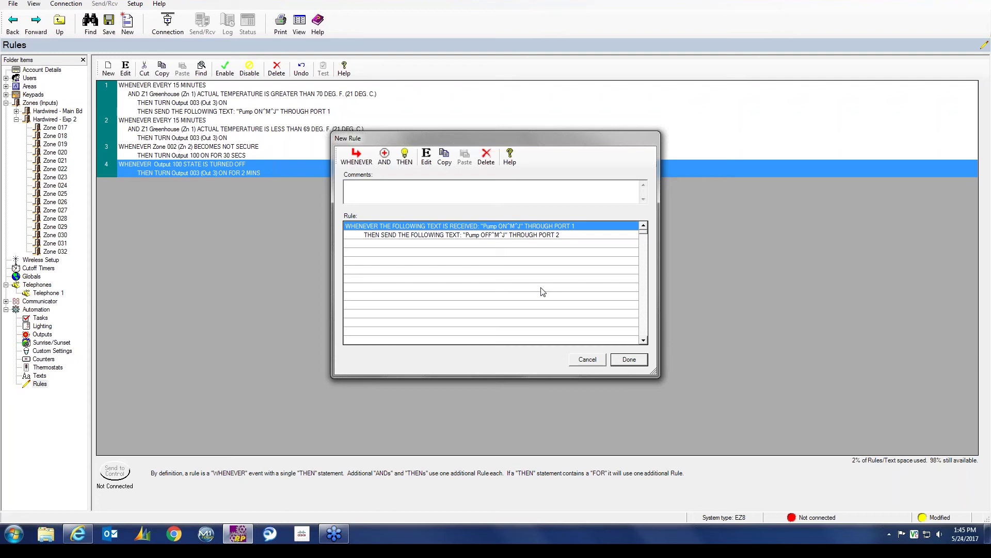
pyautogui.click(624, 359)
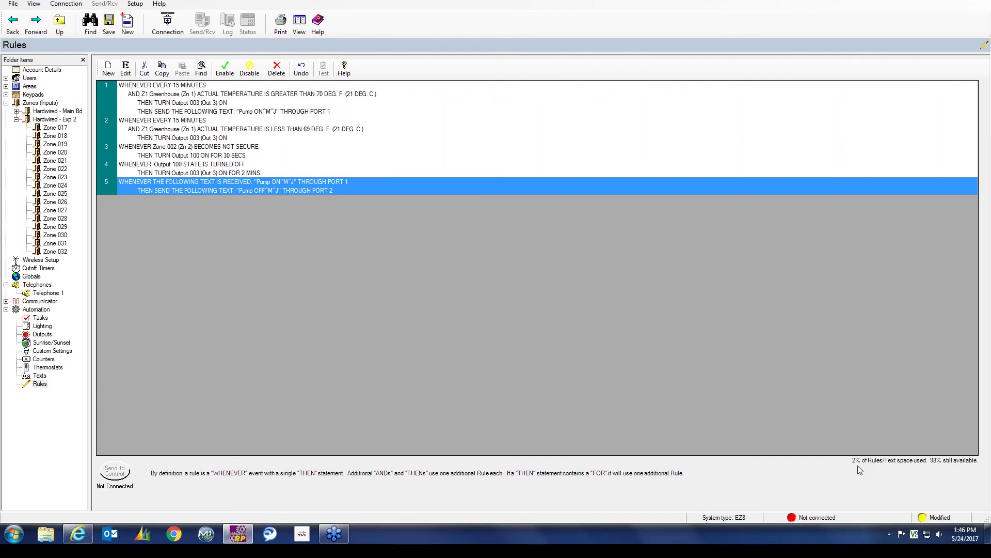
pyautogui.click(40, 376)
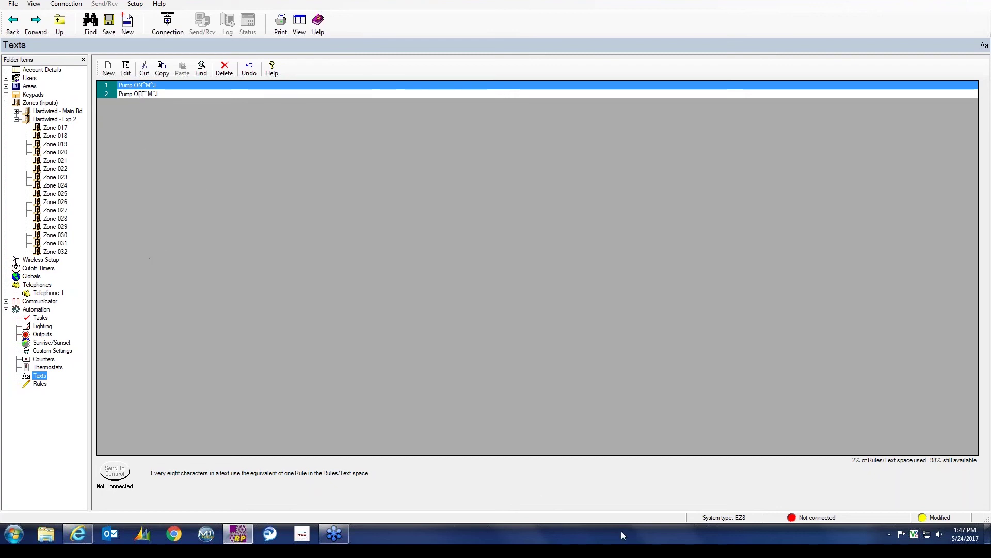
pyautogui.click(41, 384)
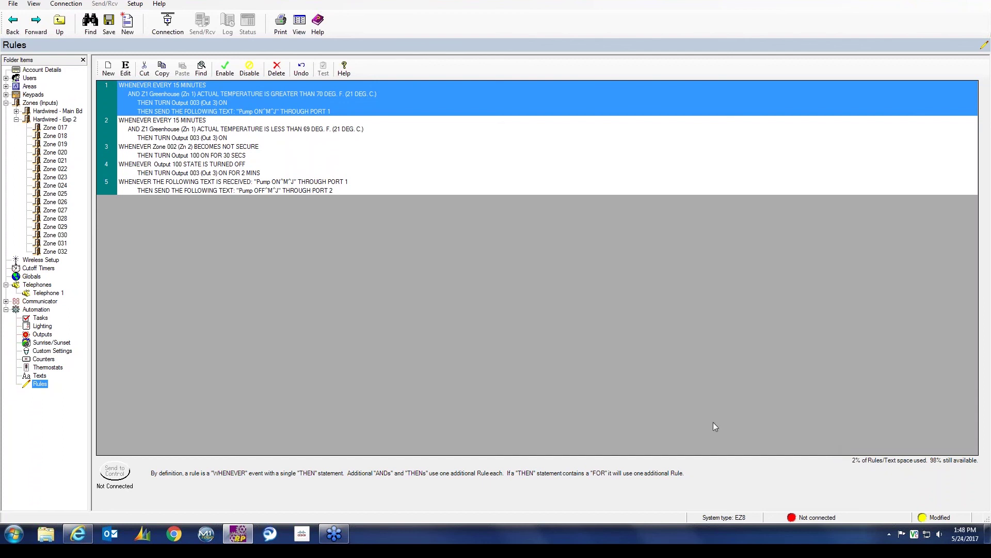
# Step: Name counter 1 "Delay First" in the automation counters
pyautogui.click(41, 359)
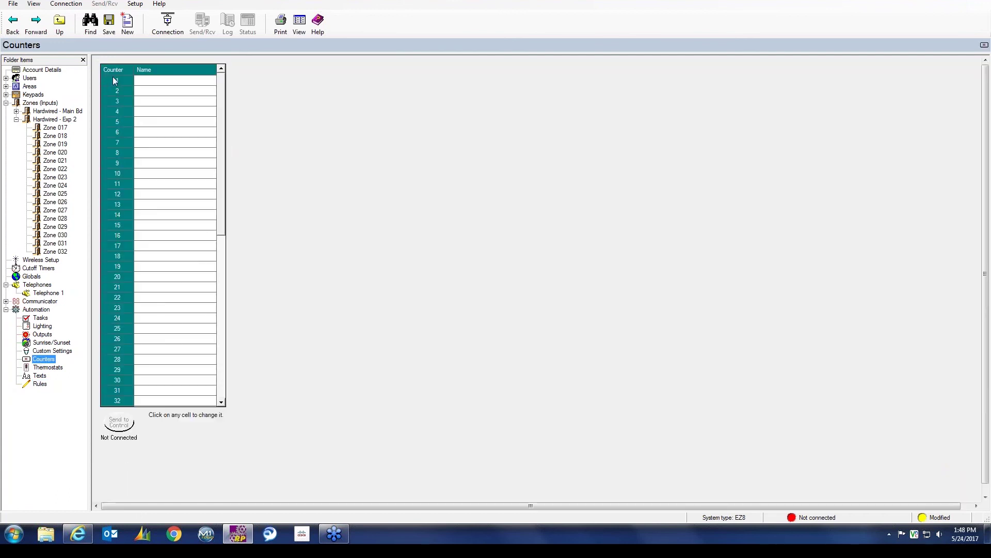
pyautogui.click(142, 80)
pyautogui.write('Delay First')
pyautogui.press('Return')
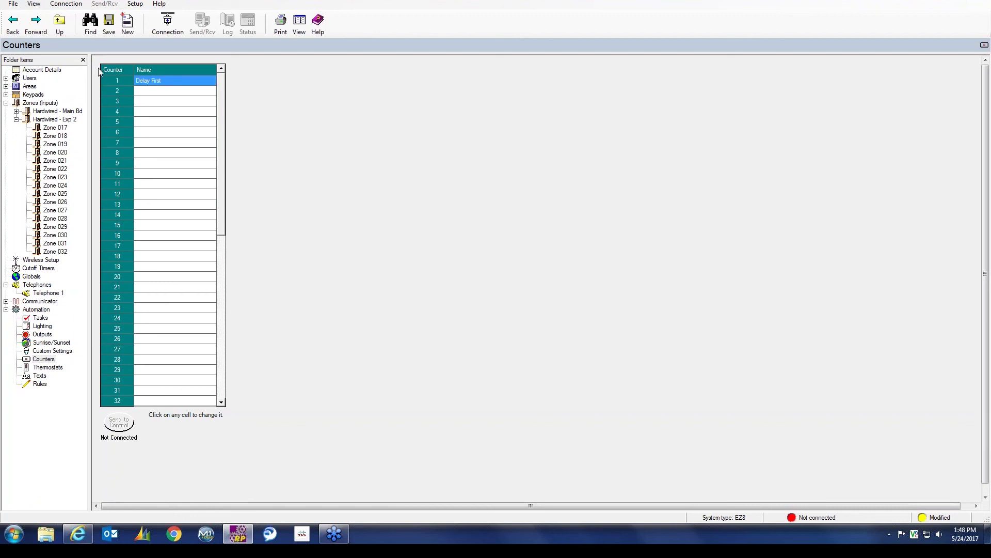
# Step: Create a new rule with the WHENEVER trigger that Zone 003 (Zn 3) becomes Not Secure
pyautogui.click(39, 384)
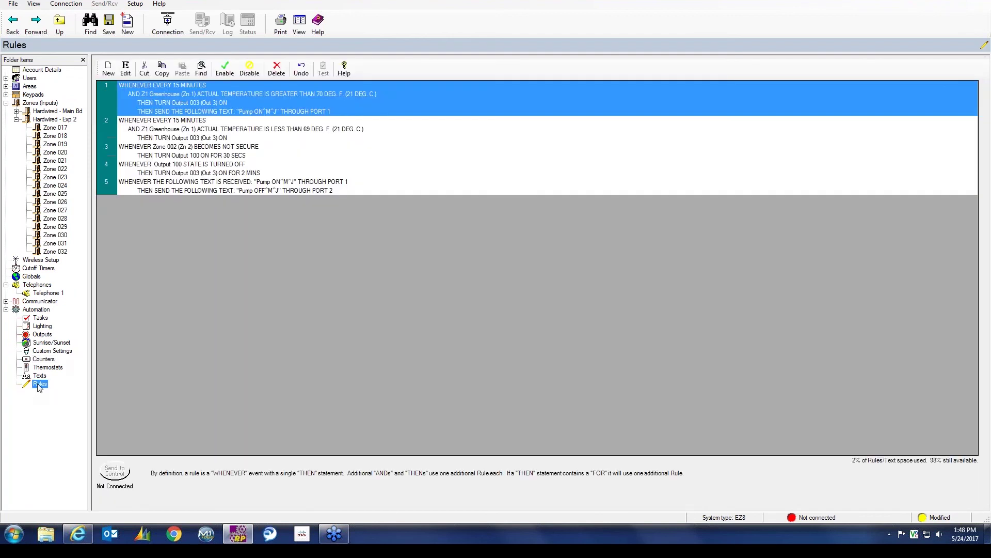
pyautogui.click(109, 69)
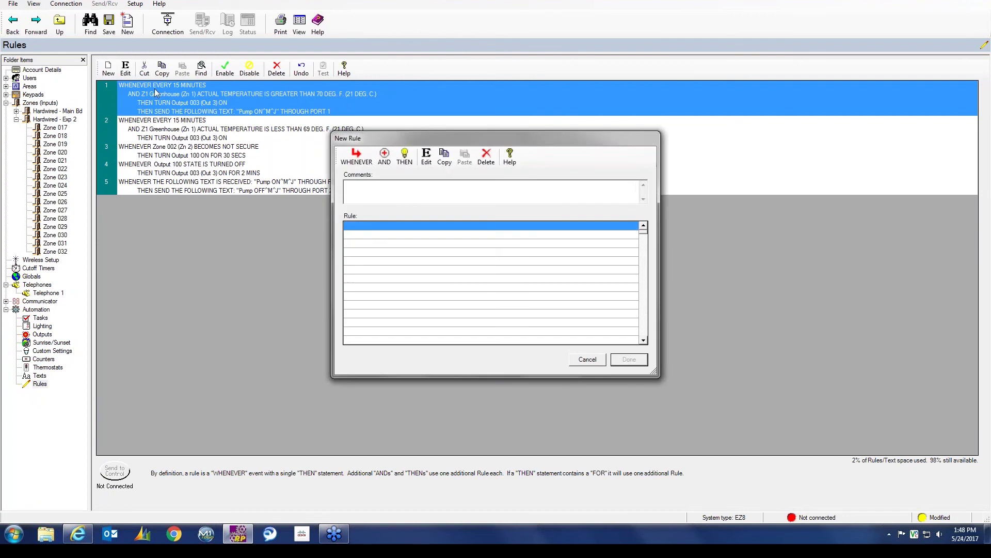
pyautogui.click(368, 159)
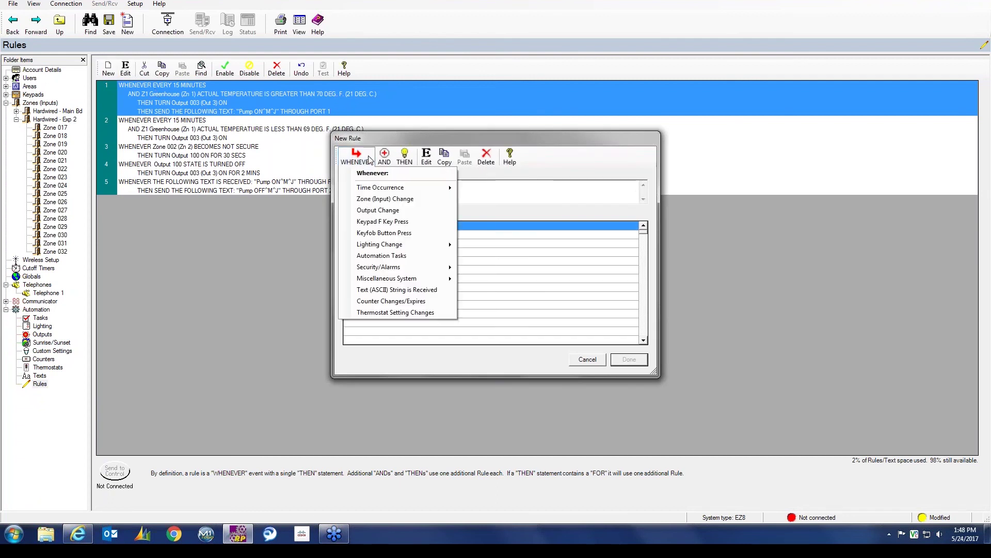
pyautogui.click(369, 201)
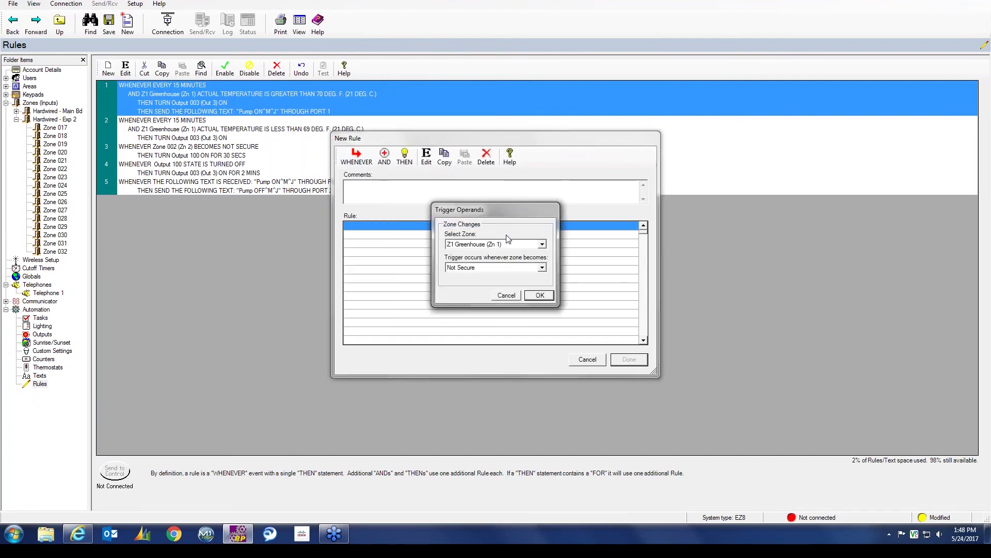
pyautogui.click(542, 244)
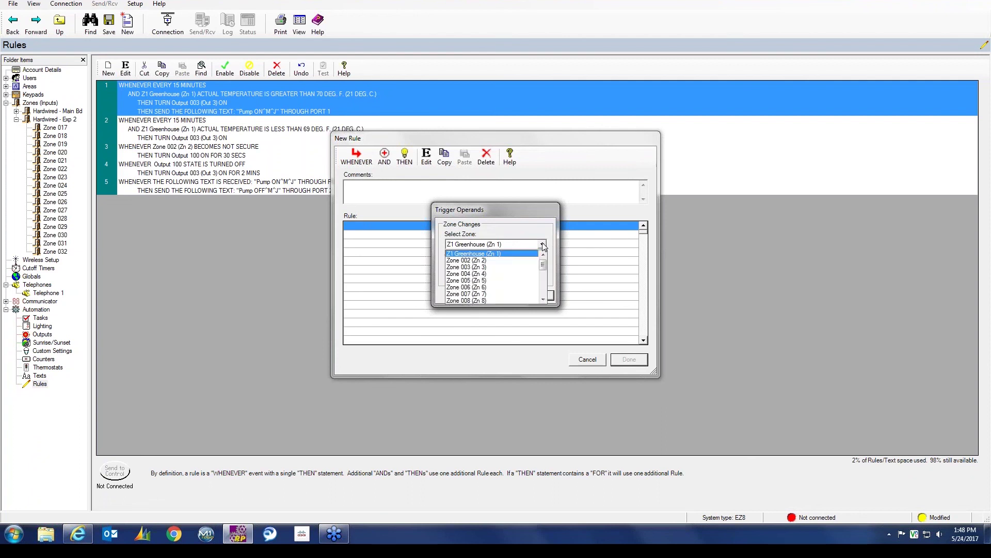
pyautogui.click(476, 268)
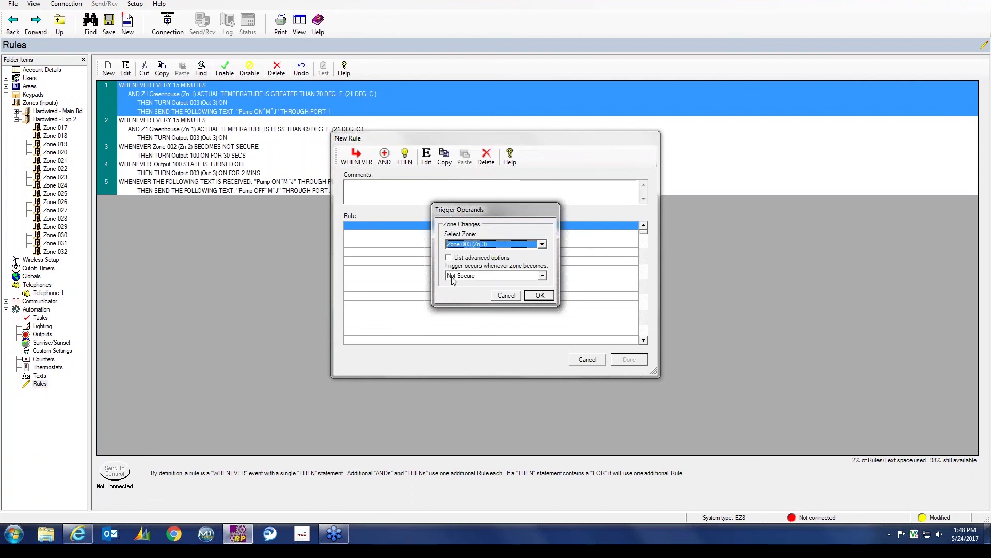
pyautogui.click(537, 295)
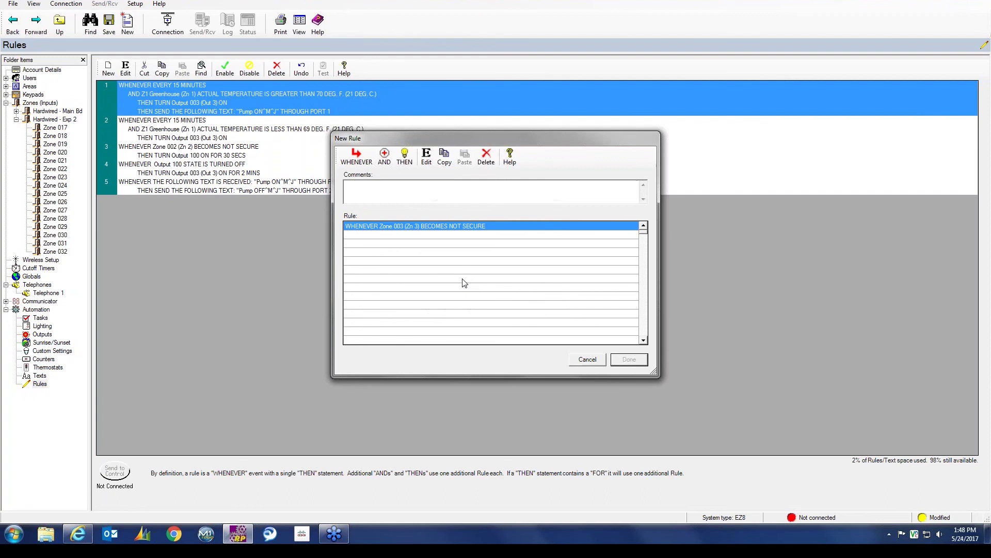
# Step: Add a THEN action that sets the Delay First counter to 30, and finish the Zone 003 rule
pyautogui.click(399, 167)
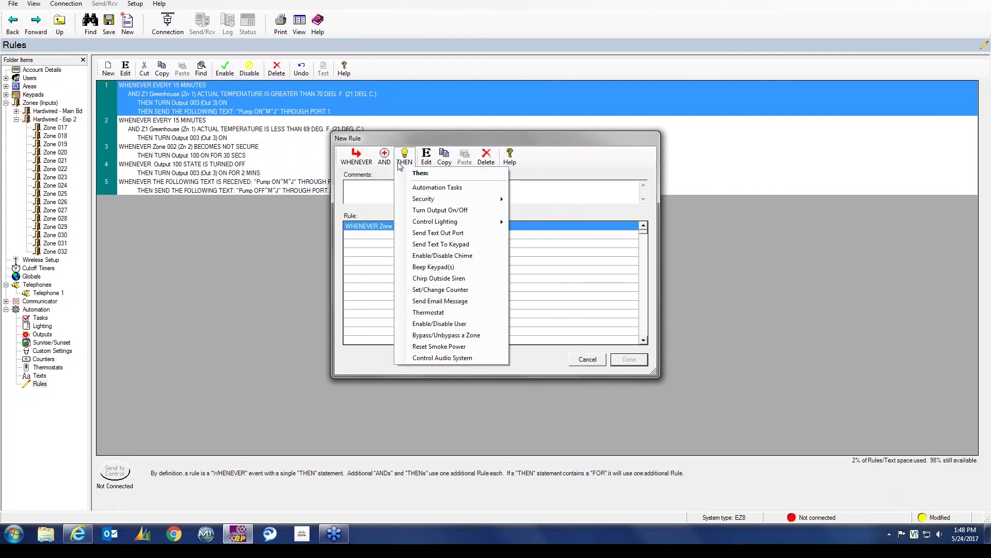
pyautogui.click(451, 291)
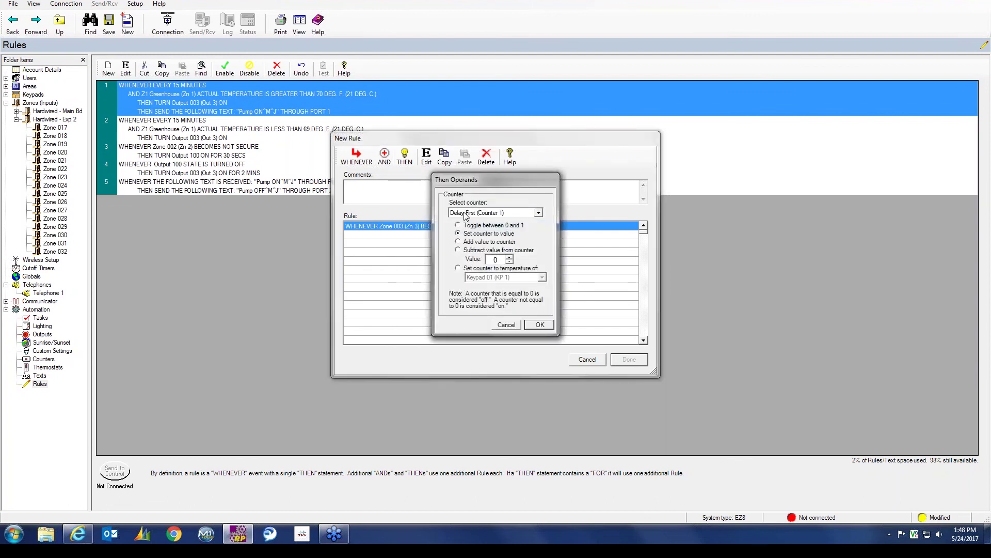
pyautogui.doubleClick(491, 259)
pyautogui.write('30')
pyautogui.click(534, 323)
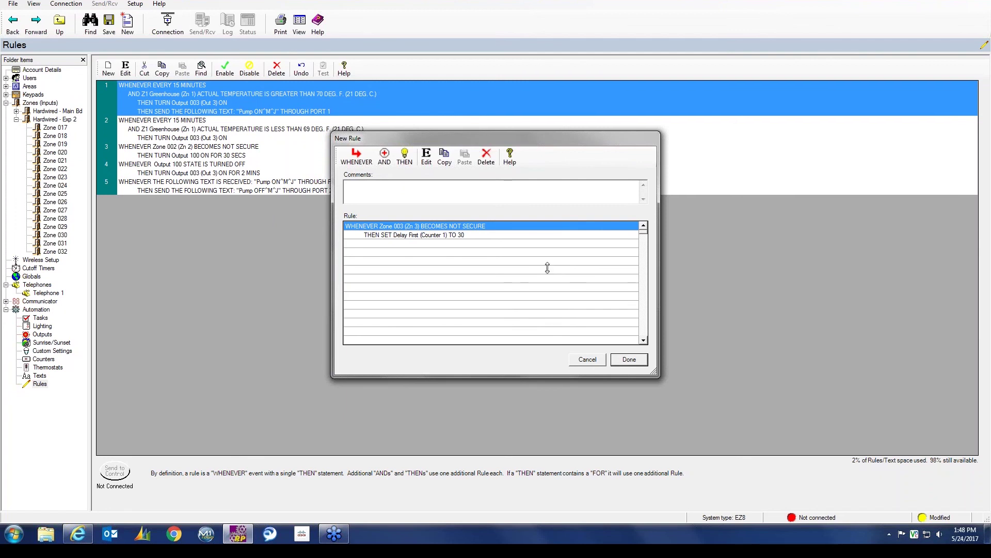
pyautogui.click(628, 363)
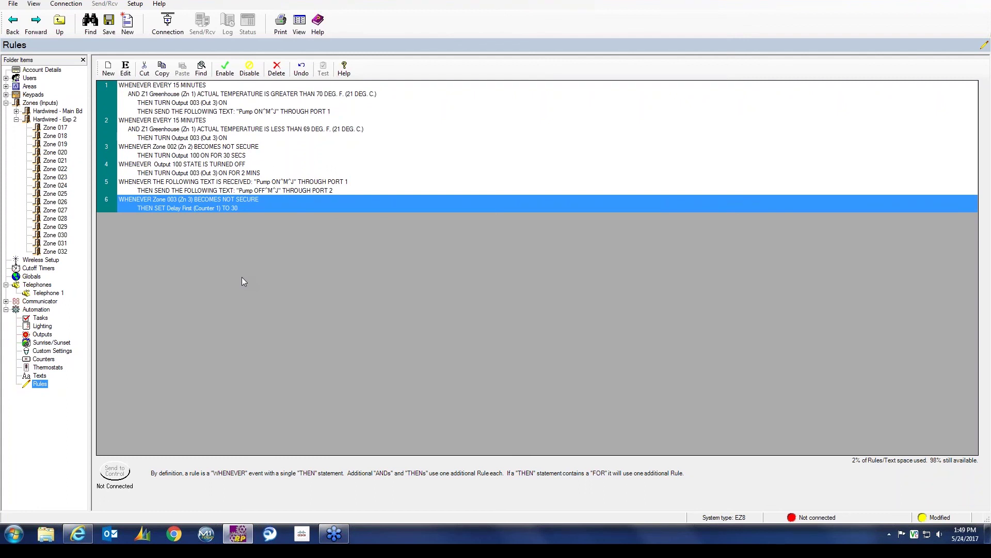
# Step: Create a new rule with a WHENEVER time trigger that occurs every 1 second
pyautogui.click(109, 72)
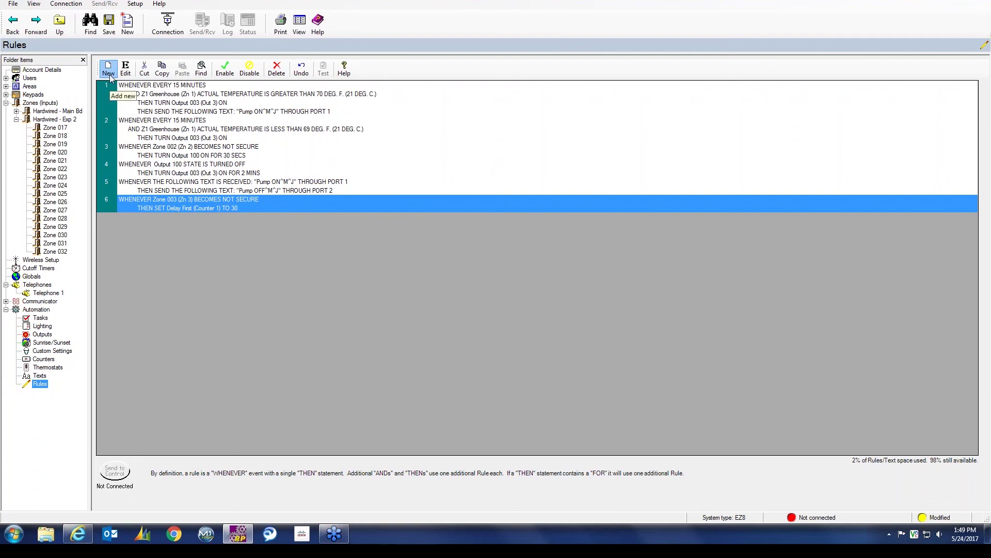
pyautogui.click(361, 160)
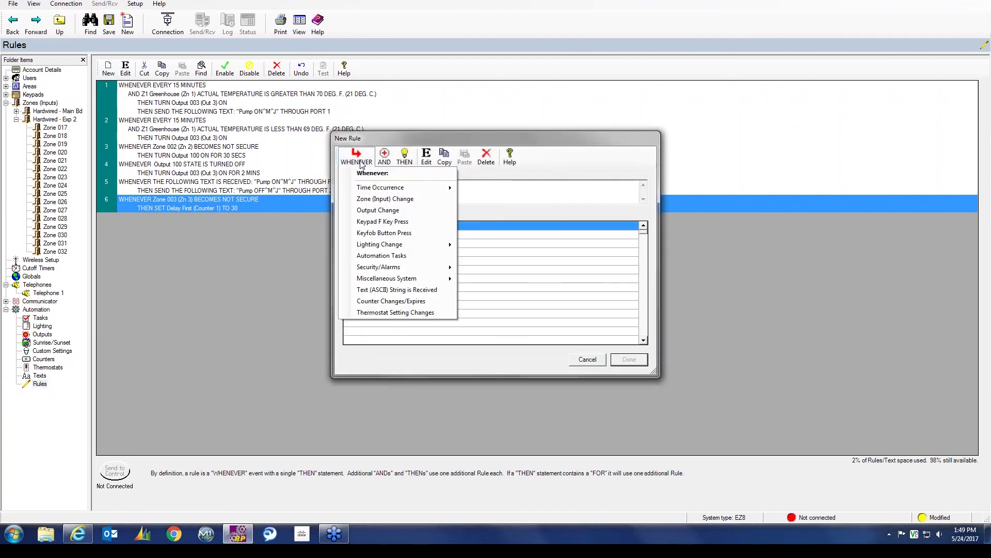
pyautogui.moveTo(369, 190)
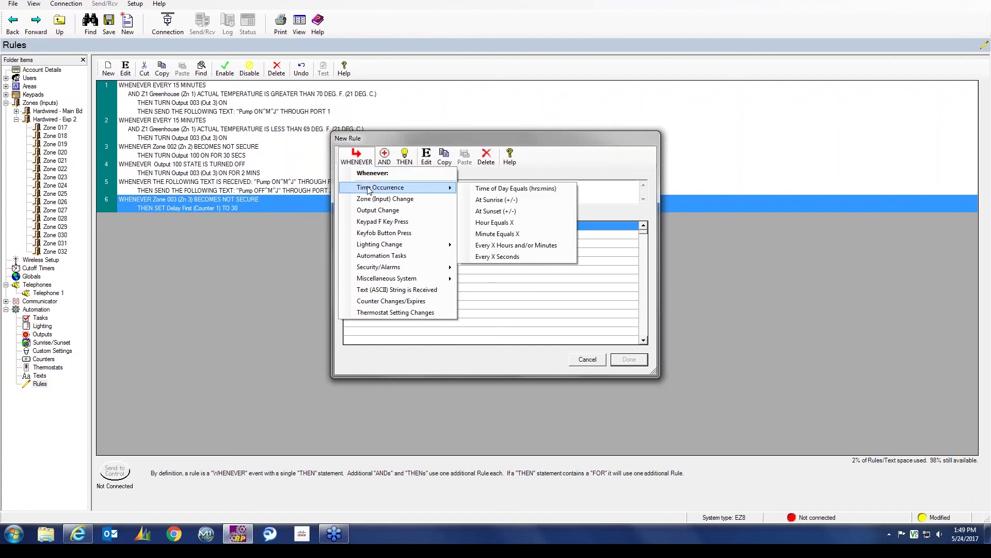
pyautogui.click(490, 256)
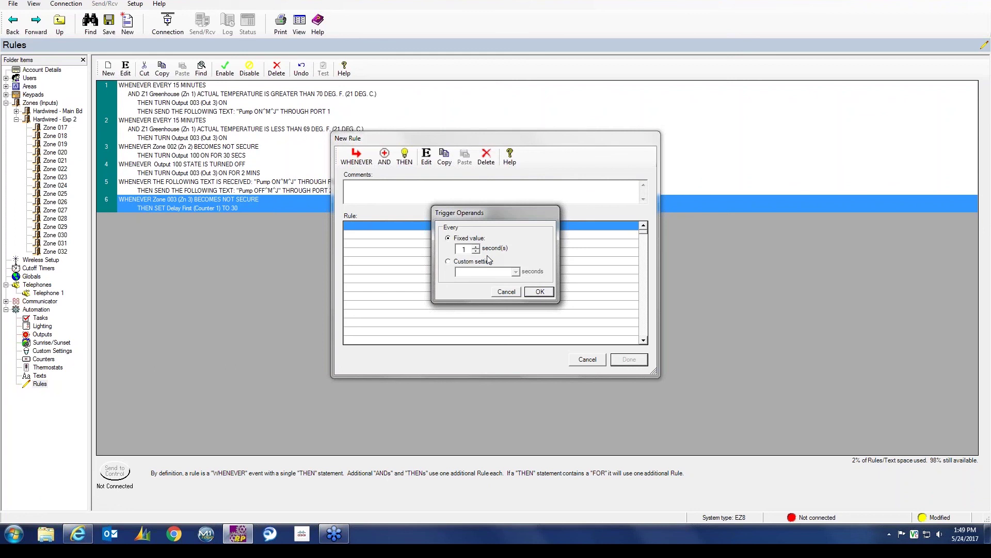
pyautogui.click(539, 291)
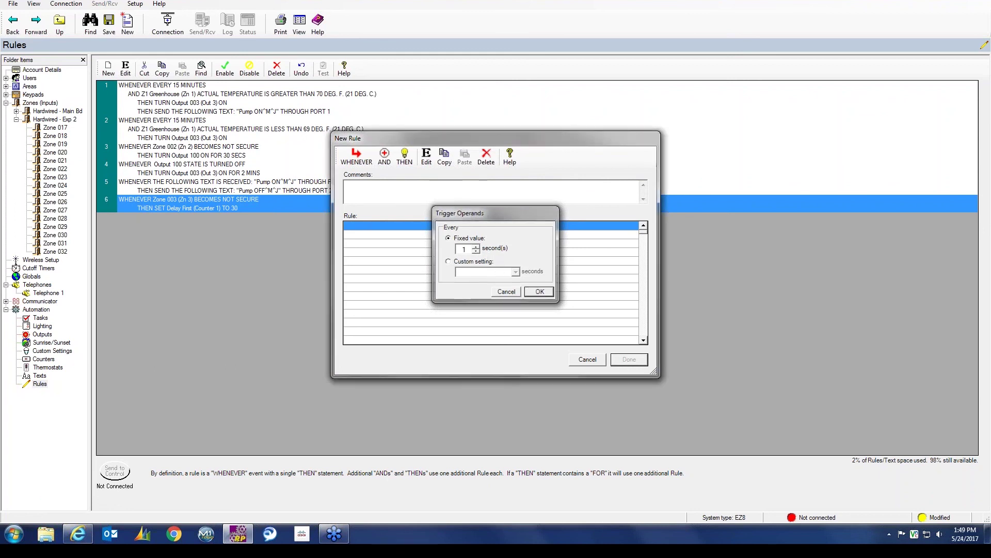
# Step: Add an AND condition that Zone 003 (Zn 3) is Not Secure to the every-second rule
pyautogui.click(386, 159)
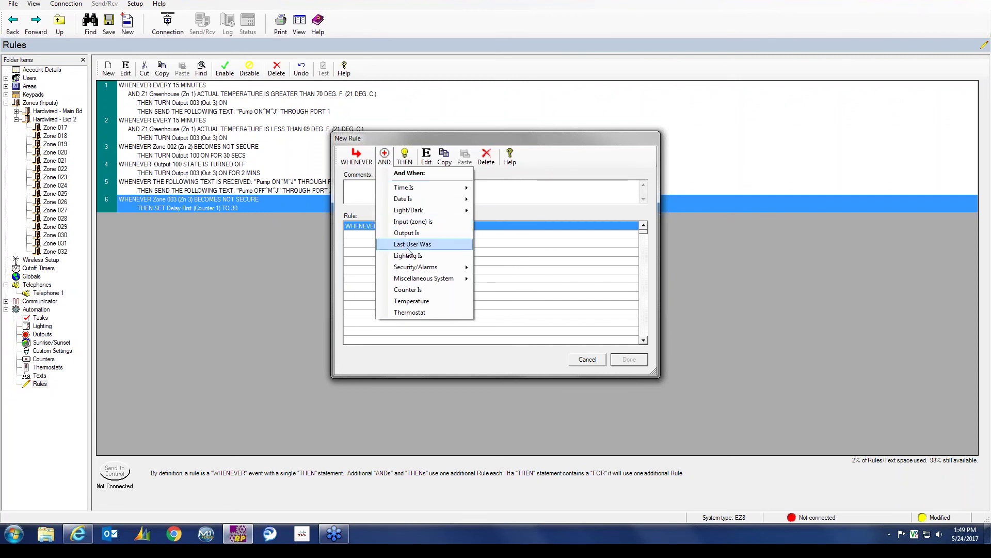
pyautogui.click(412, 221)
pyautogui.click(541, 238)
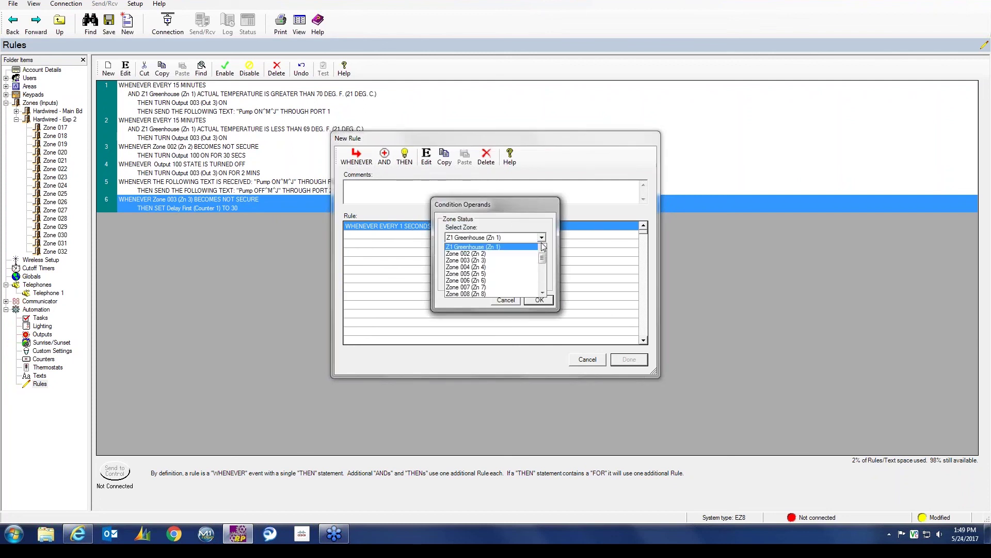
pyautogui.click(487, 261)
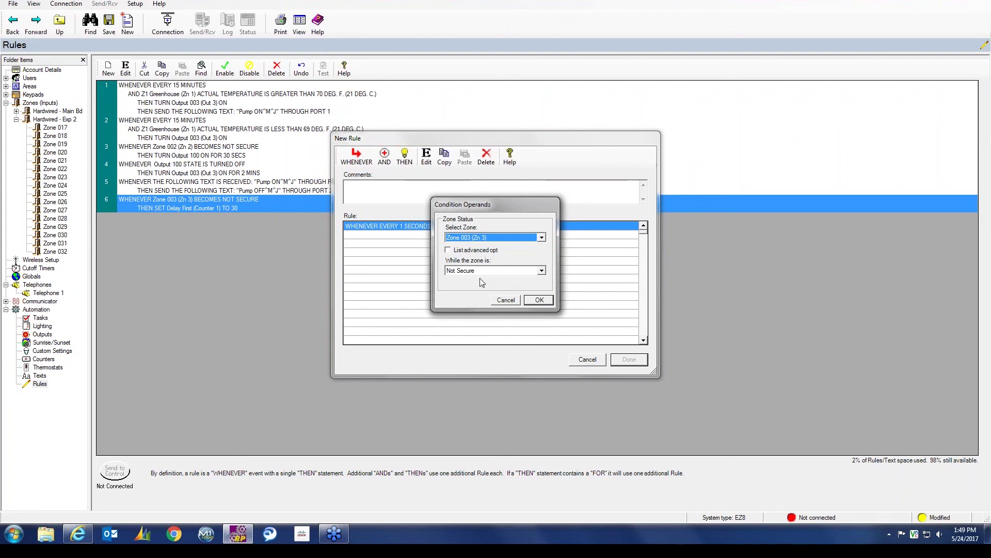
pyautogui.click(532, 298)
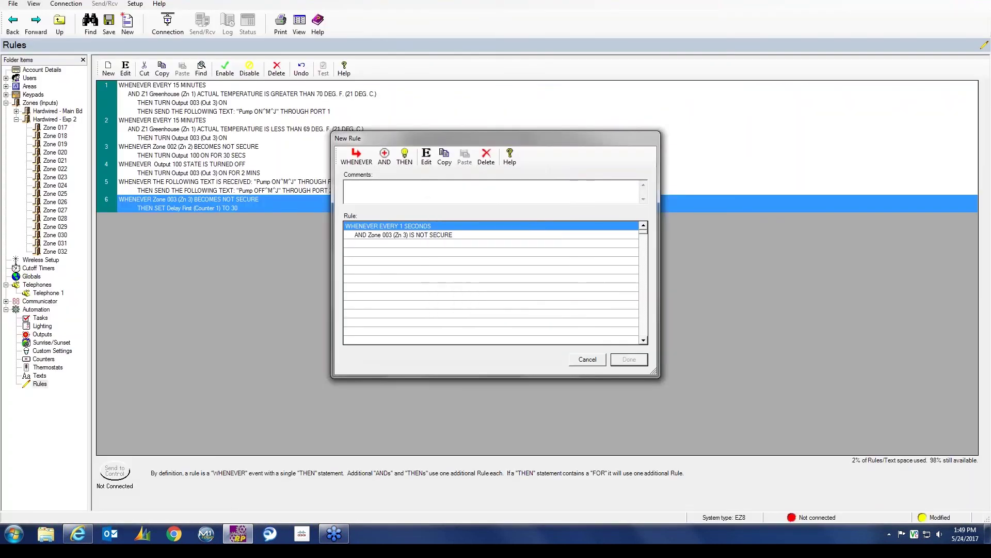
# Step: Add a THEN action that subtracts 1 from the Delay First counter, and finish the every-second rule
pyautogui.click(410, 164)
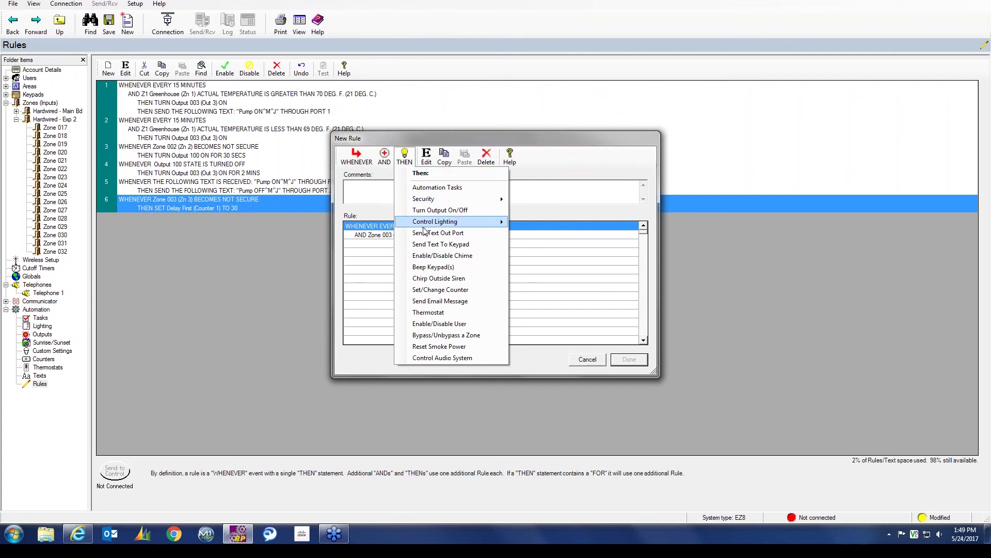
pyautogui.click(440, 290)
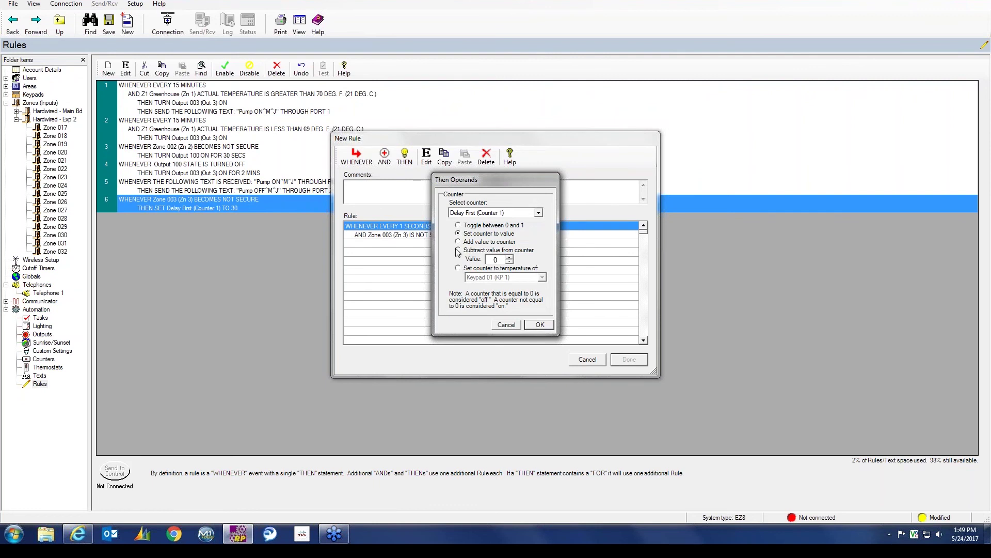
pyautogui.click(458, 250)
pyautogui.click(509, 256)
pyautogui.click(529, 326)
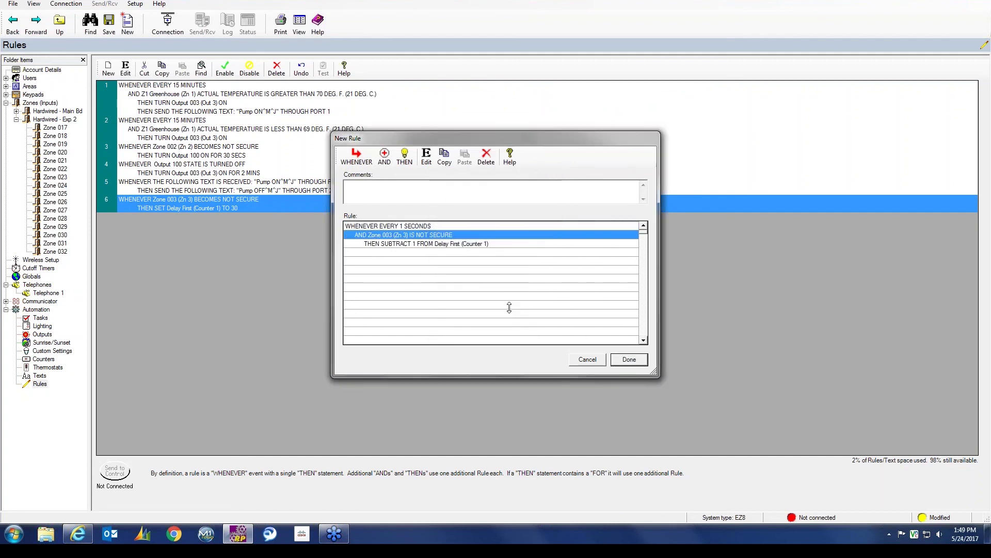
pyautogui.click(630, 362)
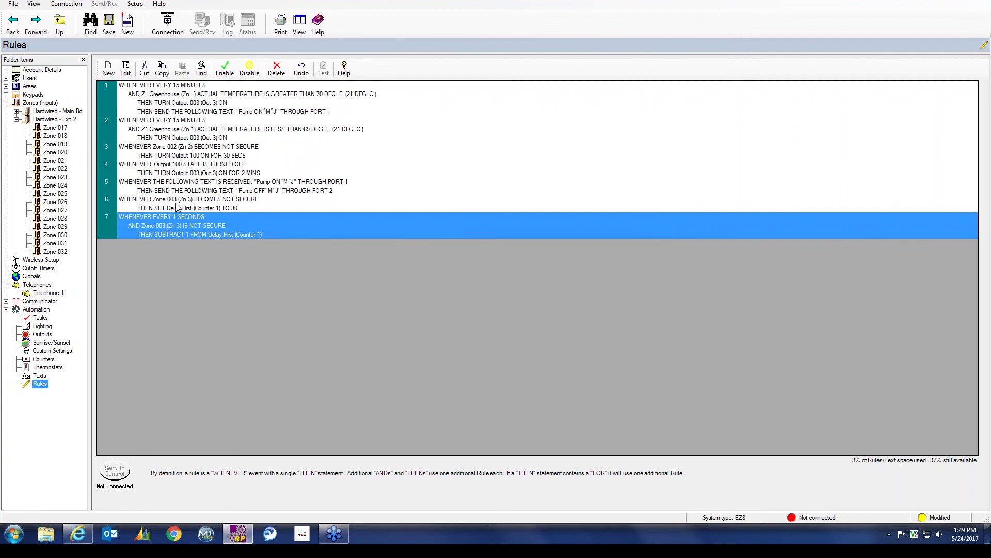
# Step: Create a new rule with the WHENEVER trigger that the Delay First counter is equal to the fixed value 0
pyautogui.click(111, 76)
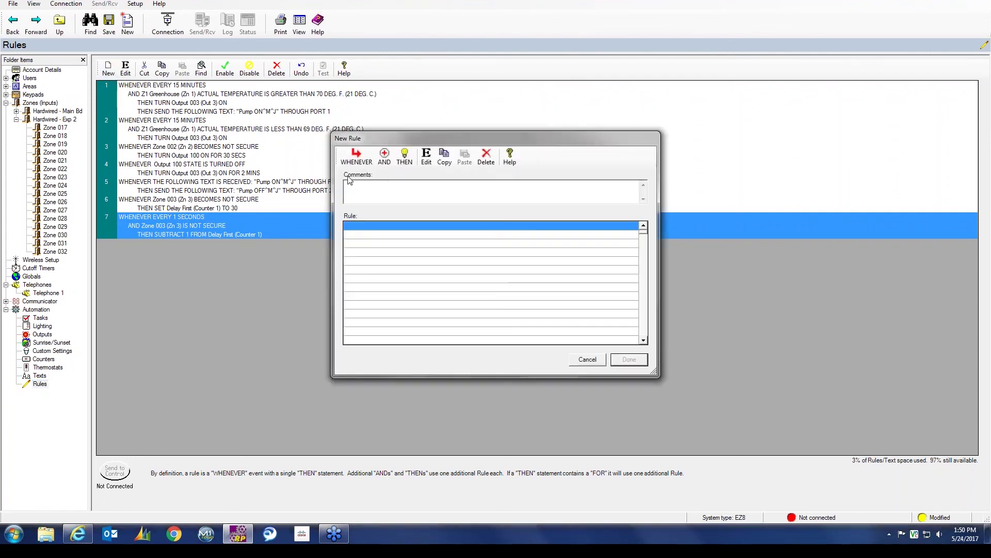
pyautogui.click(360, 162)
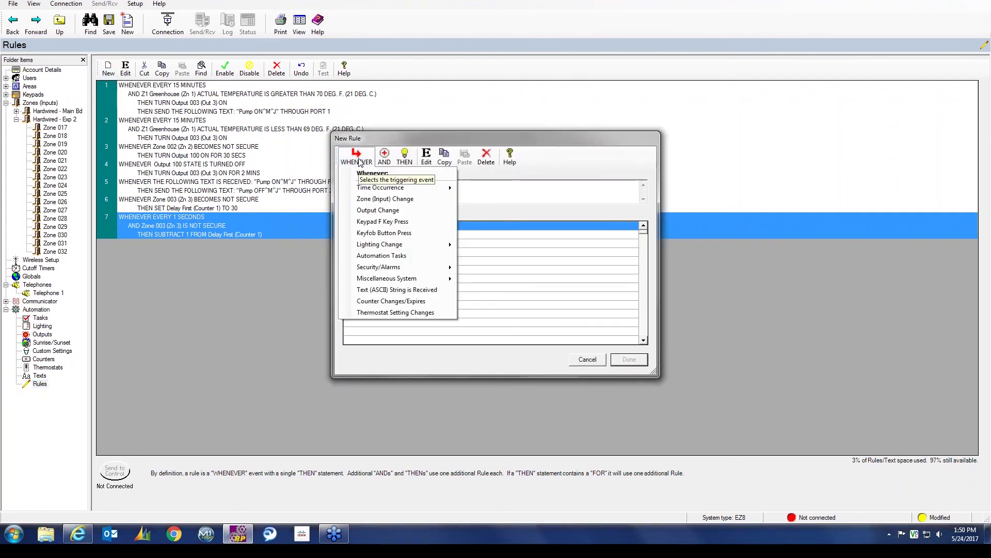
pyautogui.moveTo(387, 278)
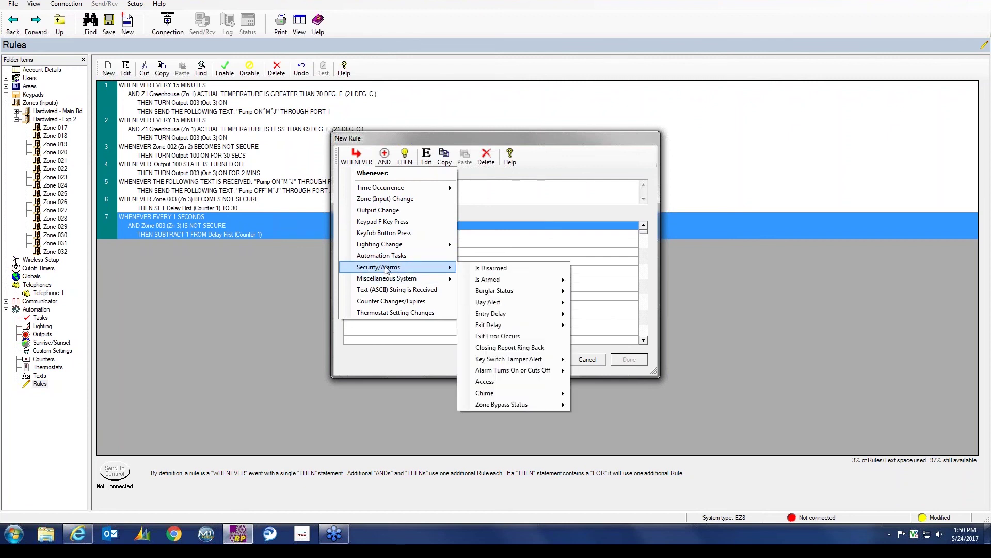
pyautogui.click(389, 302)
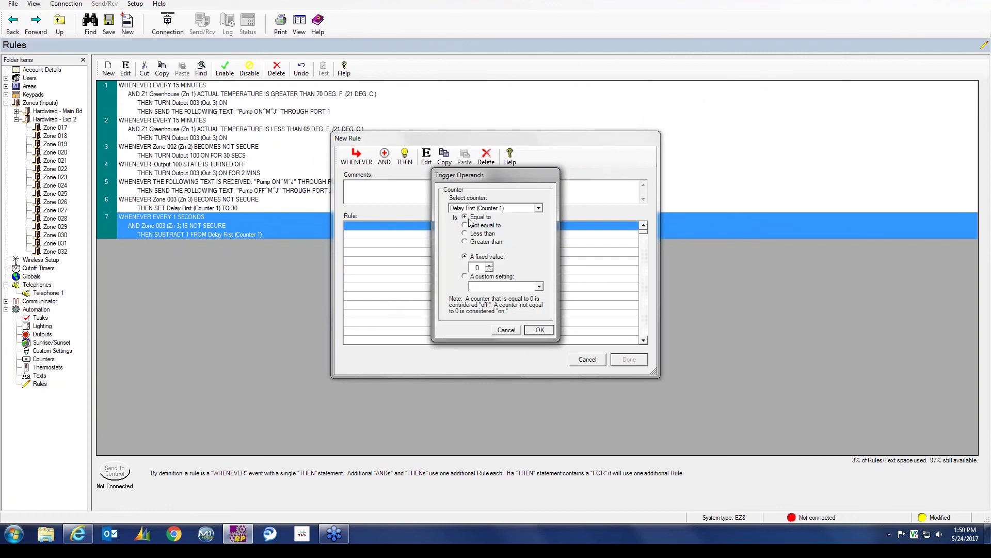
pyautogui.click(540, 330)
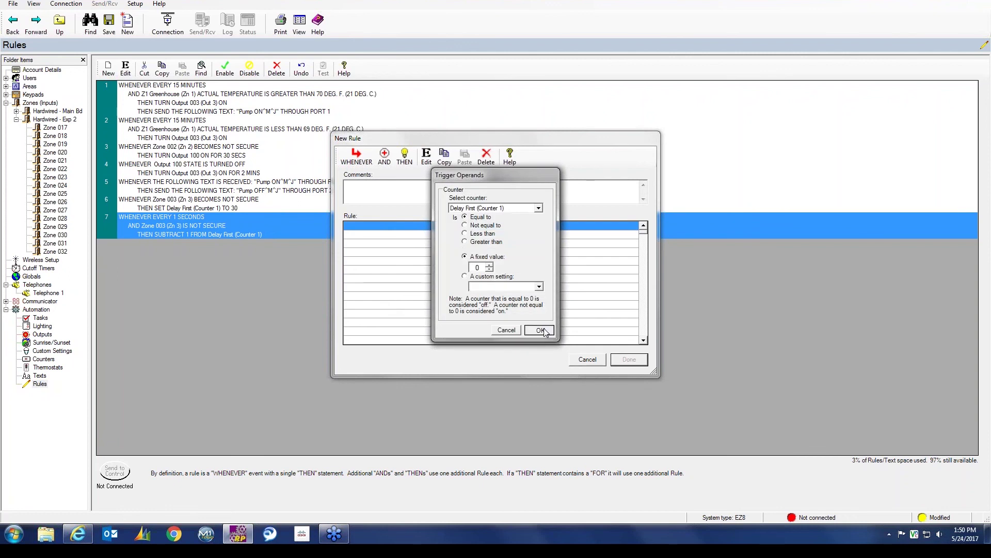
# Step: Add a THEN action that turns on Output 007 (Out 7) for 5 seconds, and finish the counter rule
pyautogui.click(407, 157)
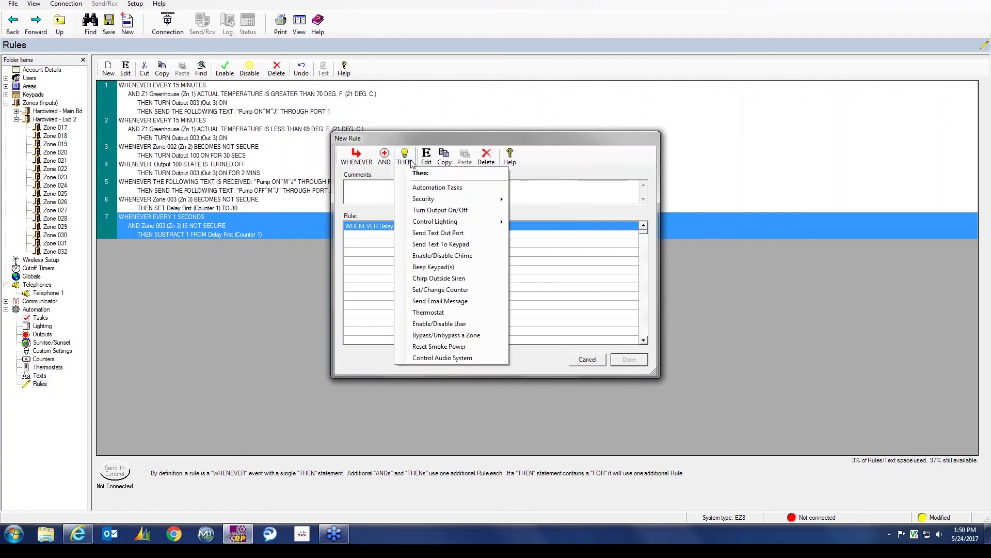
pyautogui.click(444, 213)
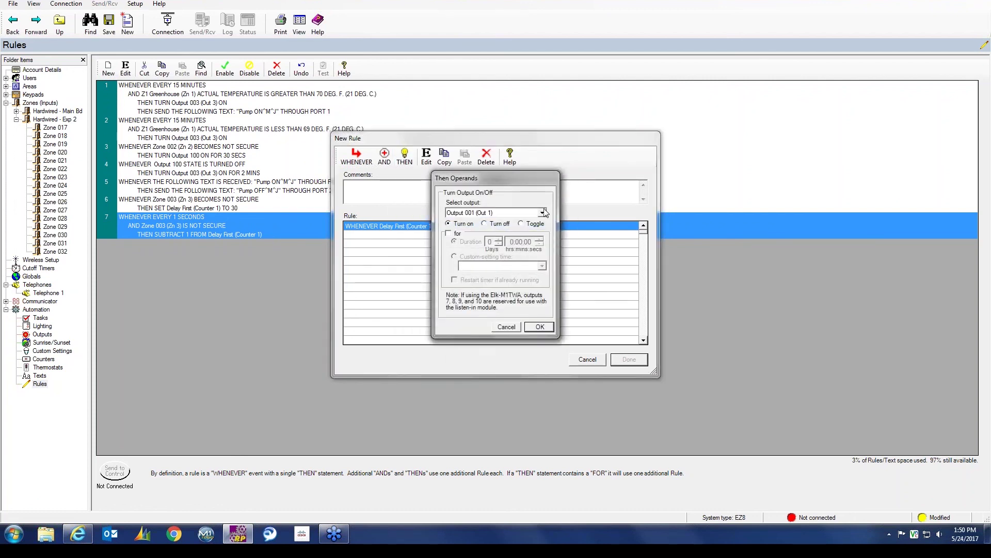
pyautogui.click(543, 213)
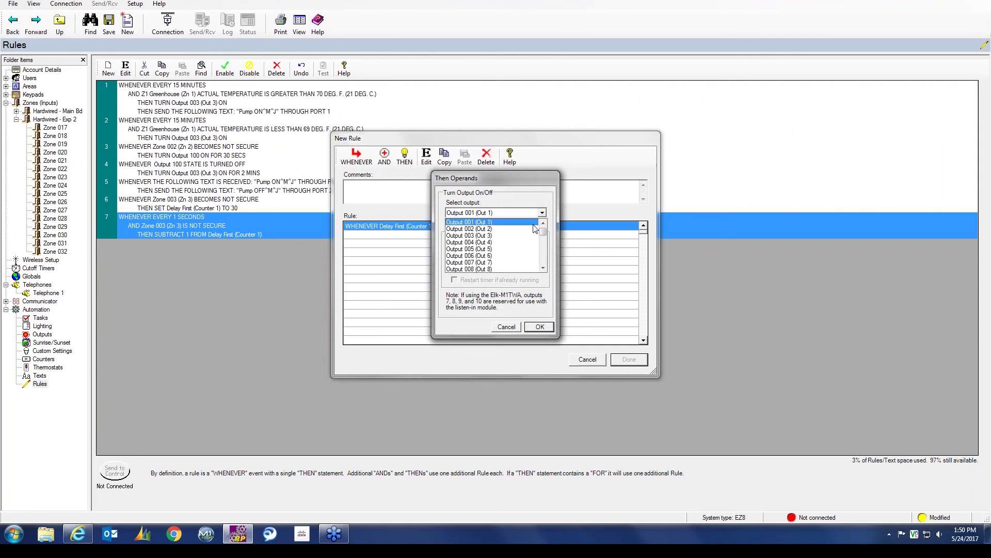
pyautogui.click(488, 262)
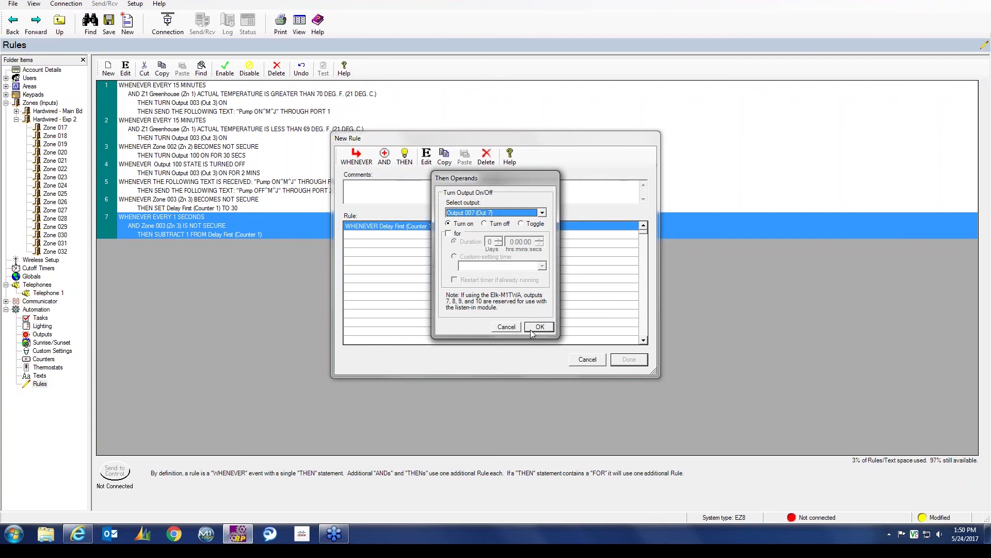
pyautogui.click(452, 235)
pyautogui.click(527, 241)
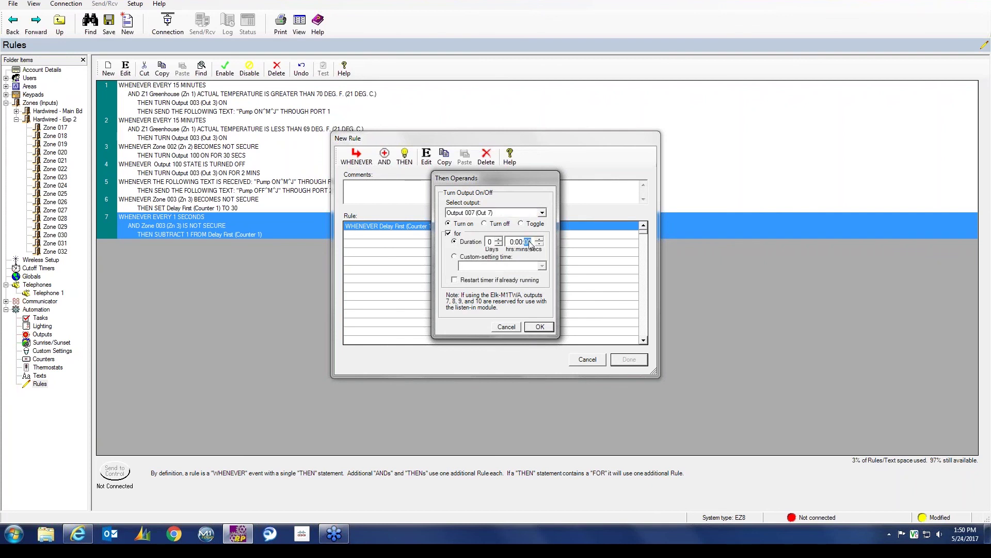
pyautogui.click(539, 239)
pyautogui.click(539, 327)
pyautogui.click(626, 360)
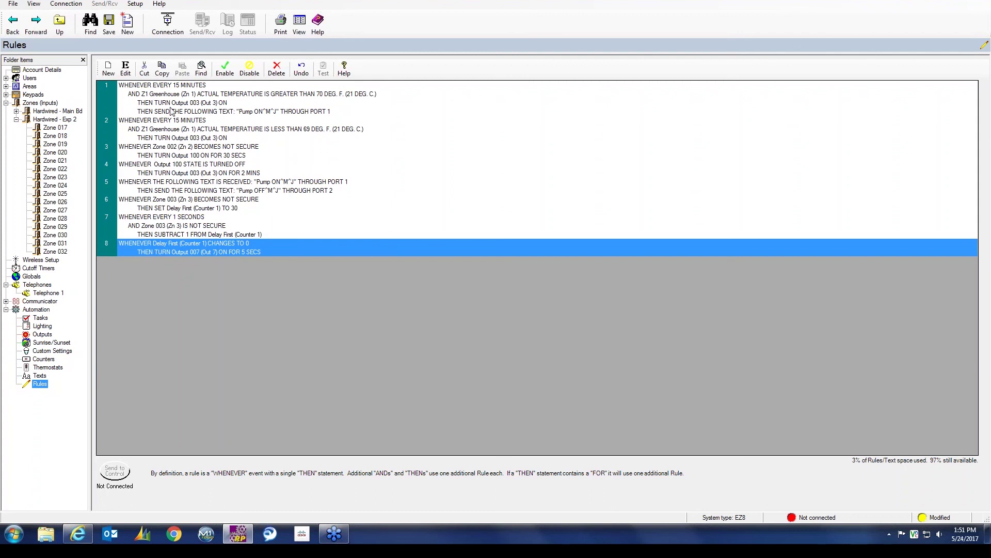
# Step: Edit the Delay First counter rule to add a THEN action that turns on Output 101 for 1 minute, and finish the rule
pyautogui.click(124, 72)
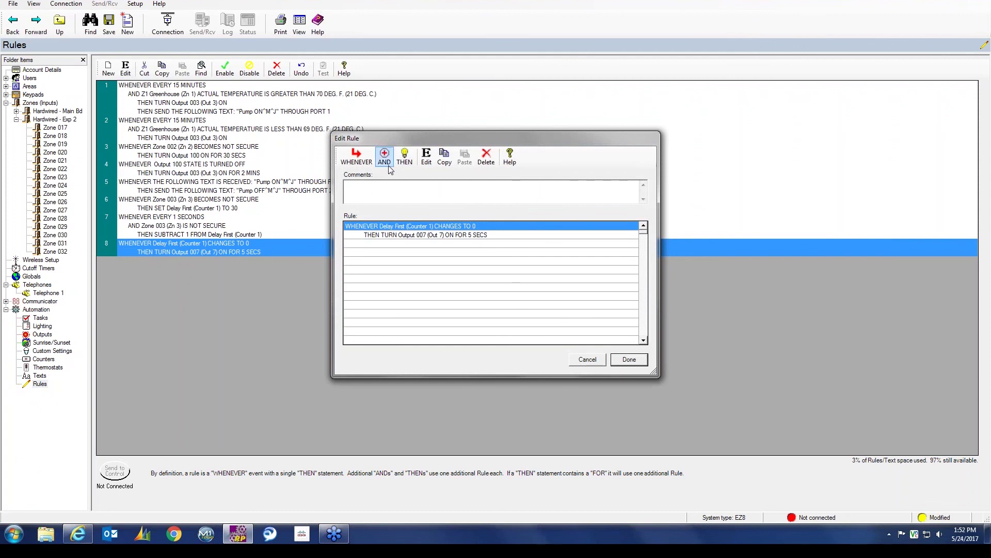
pyautogui.click(404, 157)
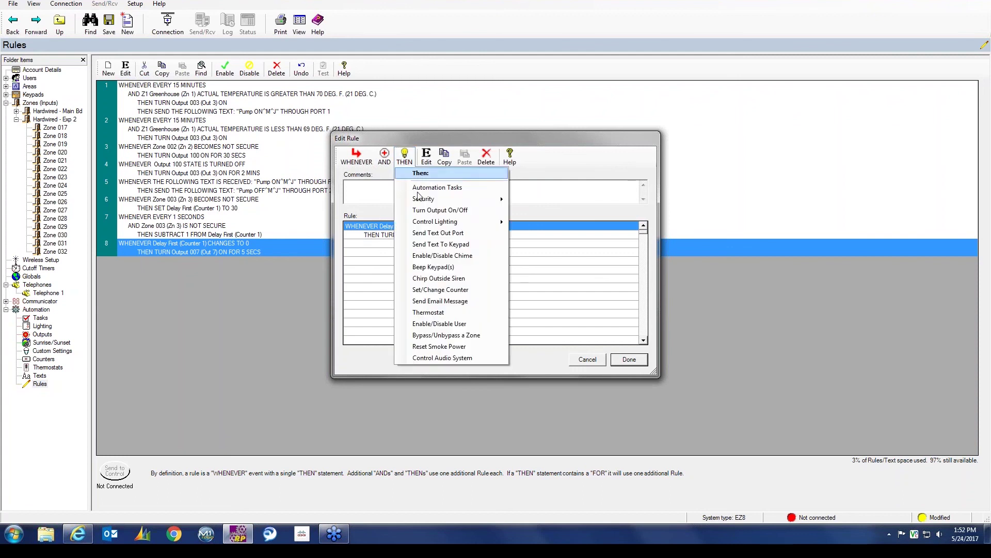
pyautogui.click(425, 210)
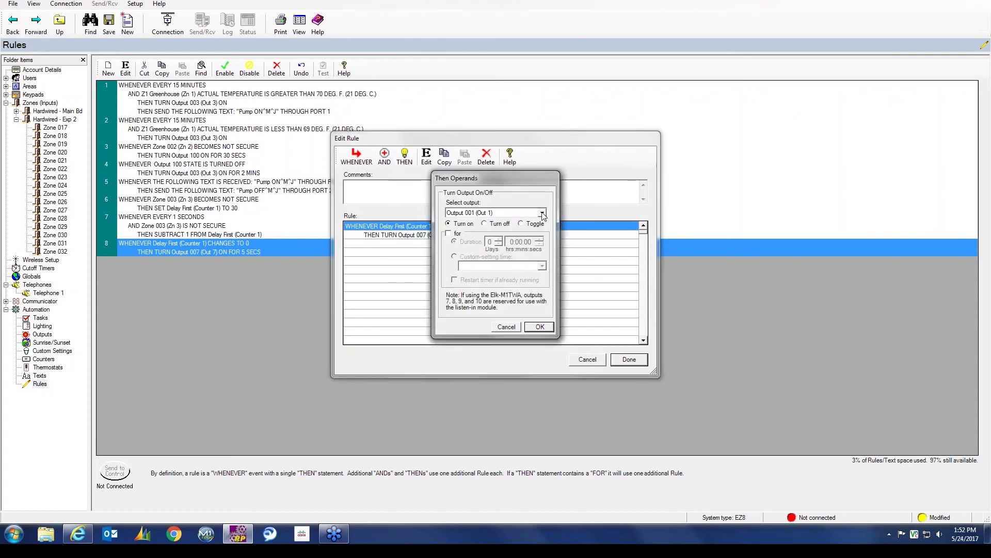
pyautogui.click(542, 213)
pyautogui.moveTo(542, 233); pyautogui.dragTo(546, 252)
pyautogui.click(472, 261)
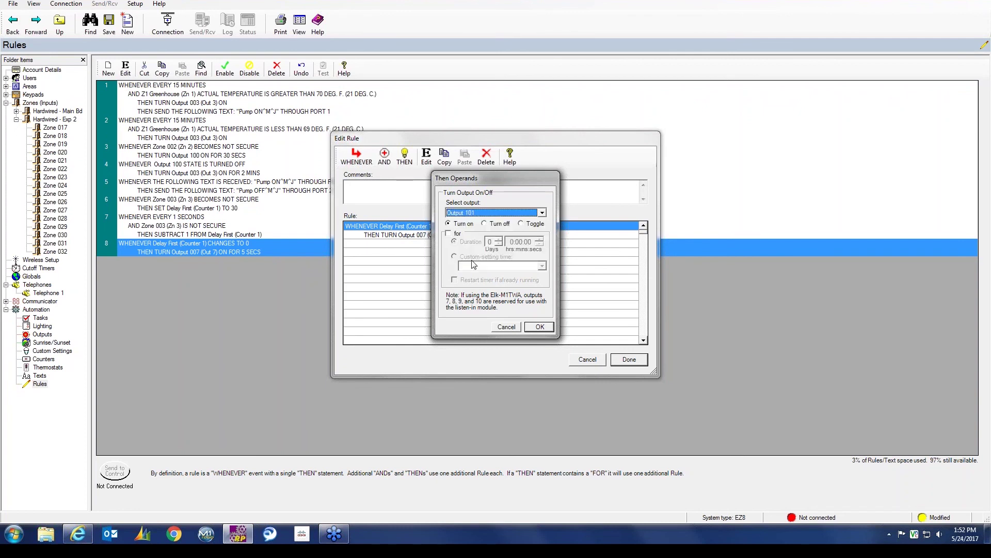
pyautogui.click(450, 234)
pyautogui.click(518, 241)
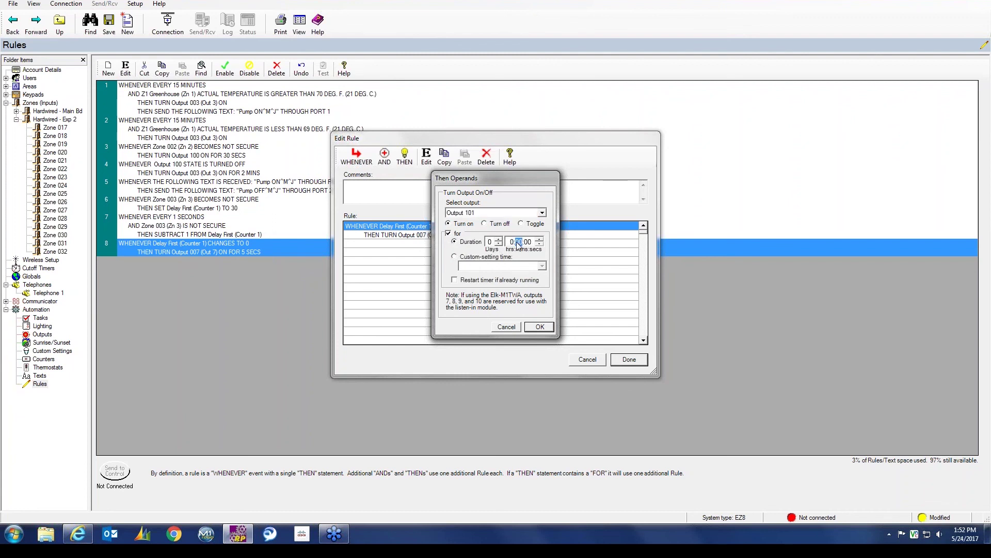
pyautogui.click(539, 239)
pyautogui.click(540, 327)
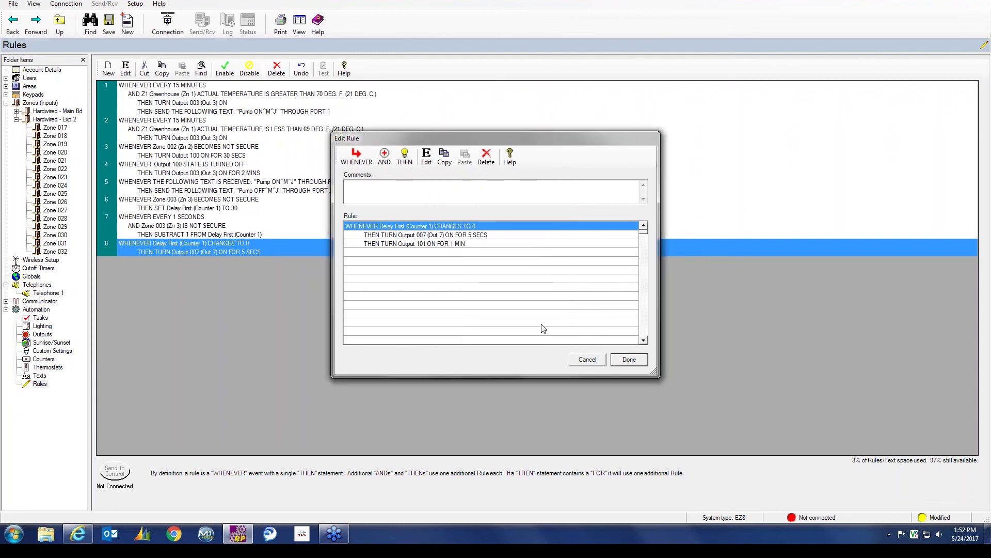
pyautogui.click(628, 360)
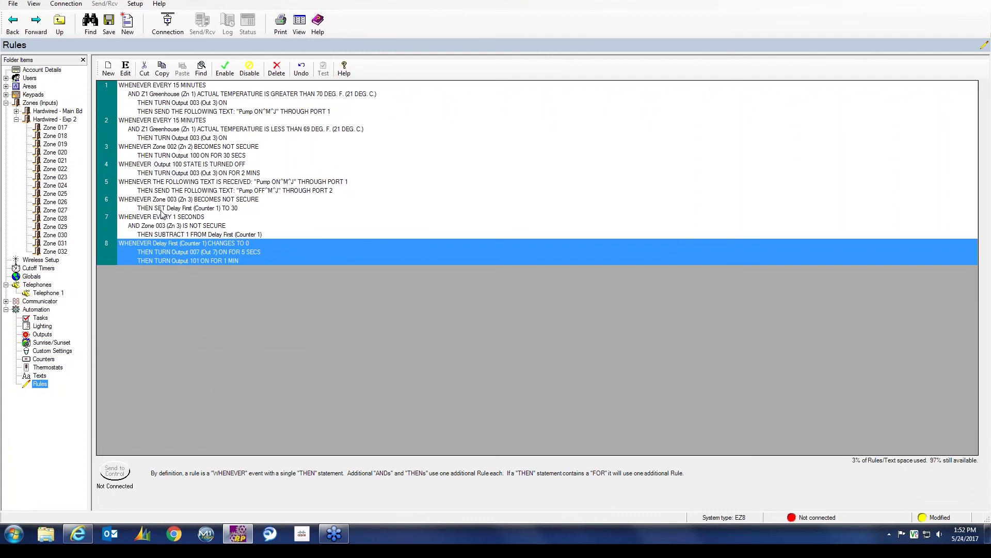
# Step: Create a new rule with the WHENEVER trigger that Output 101 is turned off
pyautogui.click(108, 68)
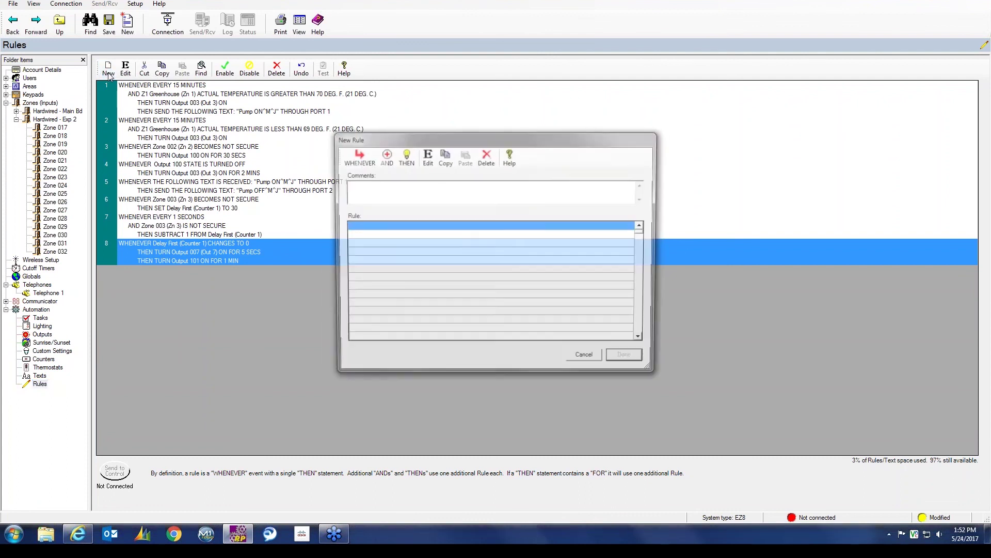
pyautogui.click(347, 157)
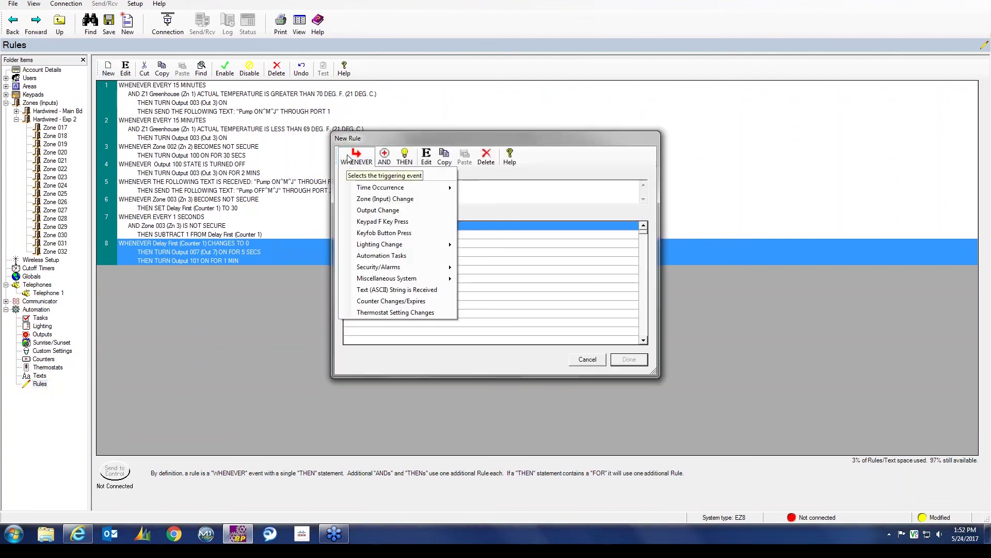
pyautogui.click(380, 210)
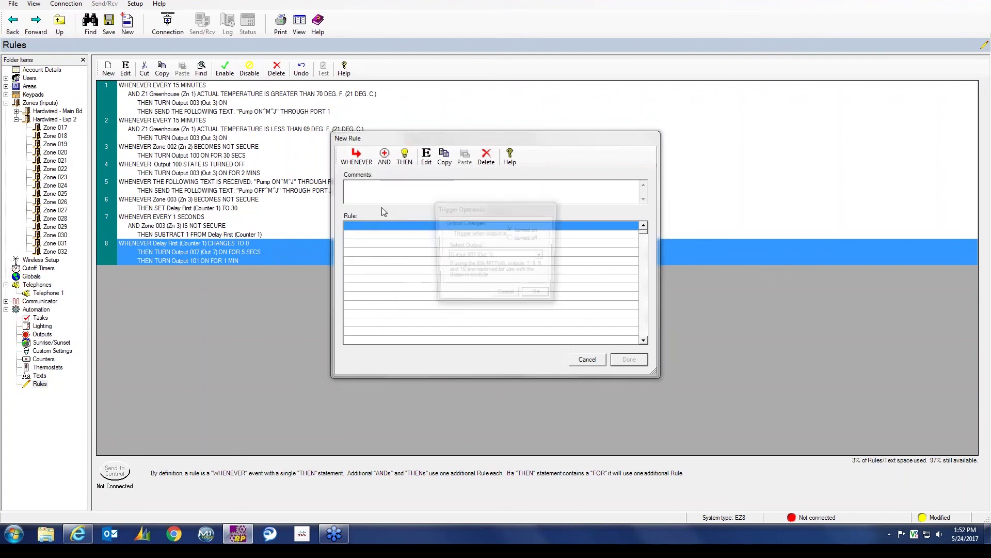
pyautogui.click(510, 238)
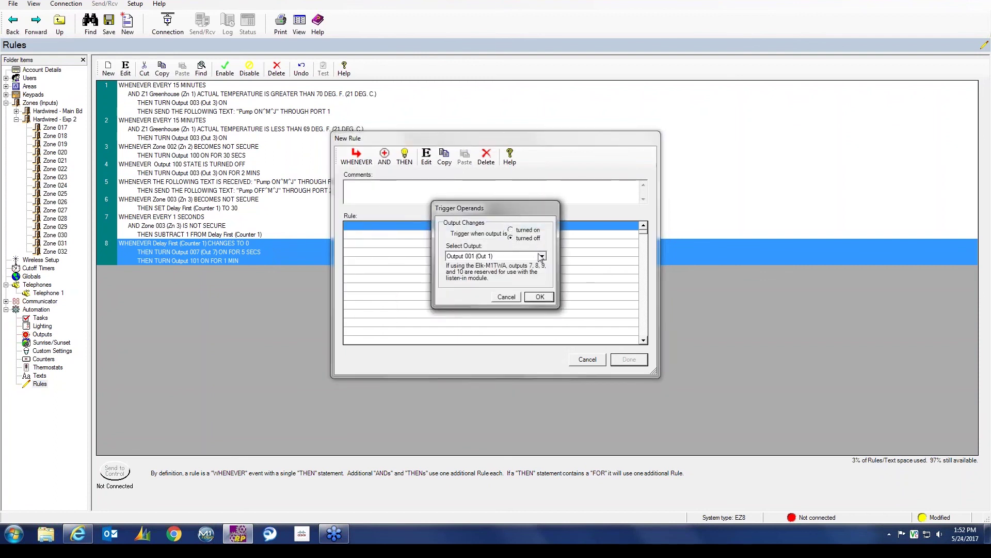
pyautogui.click(542, 256)
pyautogui.moveTo(546, 279); pyautogui.dragTo(549, 292)
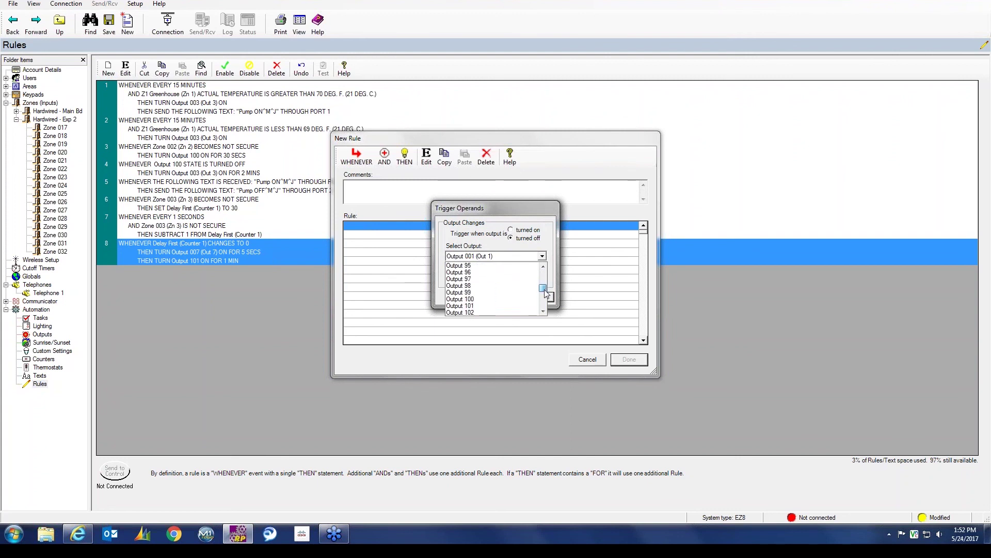
pyautogui.click(469, 306)
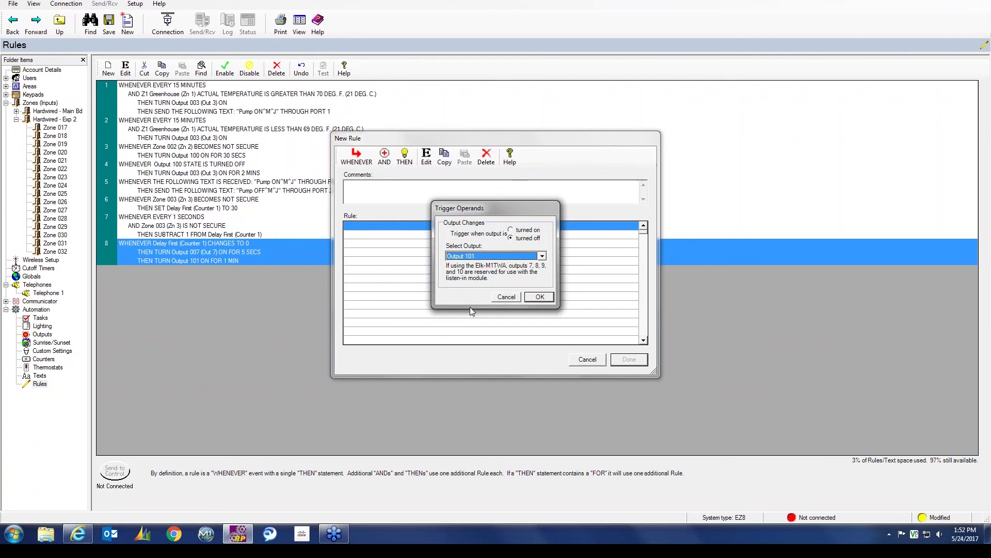
pyautogui.click(530, 296)
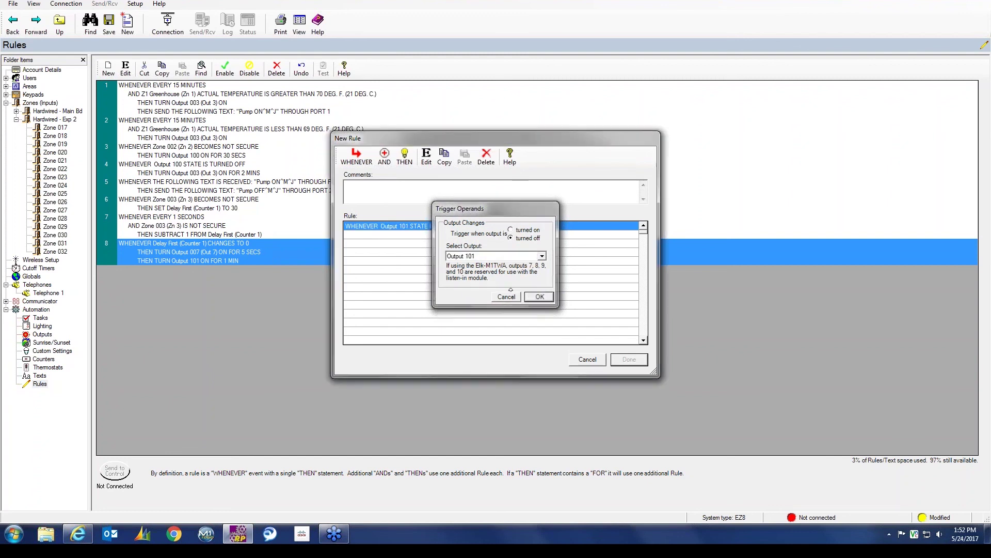
# Step: Add an AND condition that Zone 003 (Zn 3) is Not Secure to the Output 101 rule
pyautogui.click(384, 157)
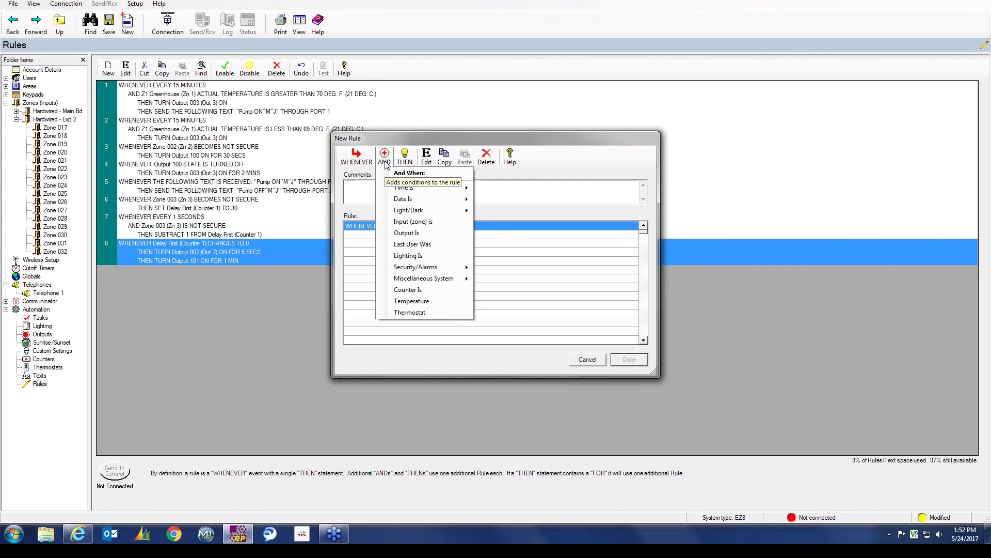
pyautogui.click(412, 221)
pyautogui.click(541, 238)
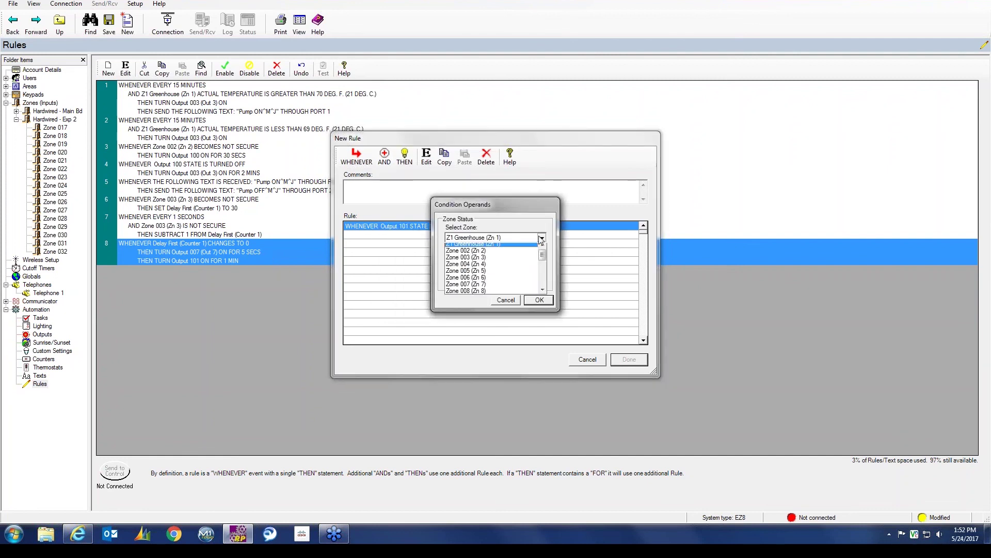
pyautogui.click(488, 256)
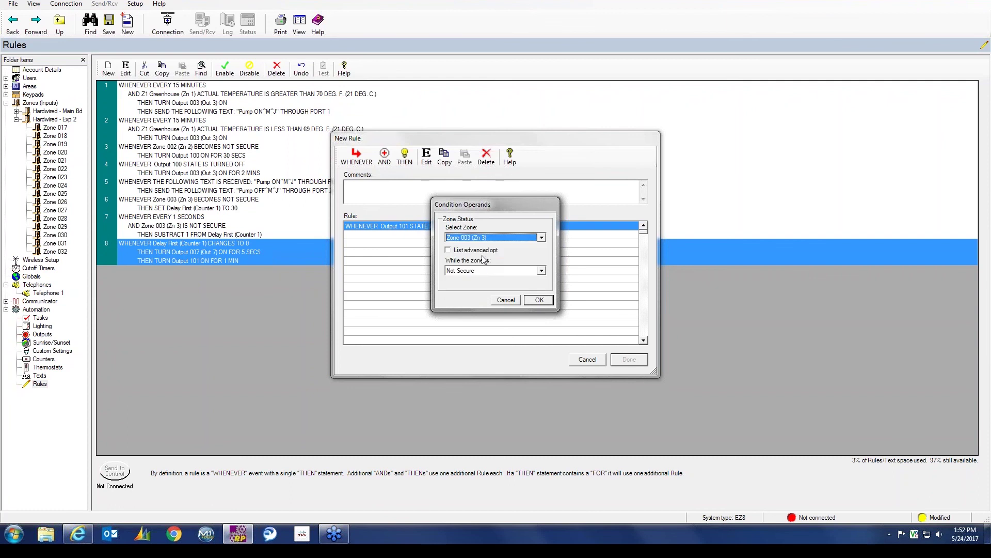
pyautogui.click(539, 299)
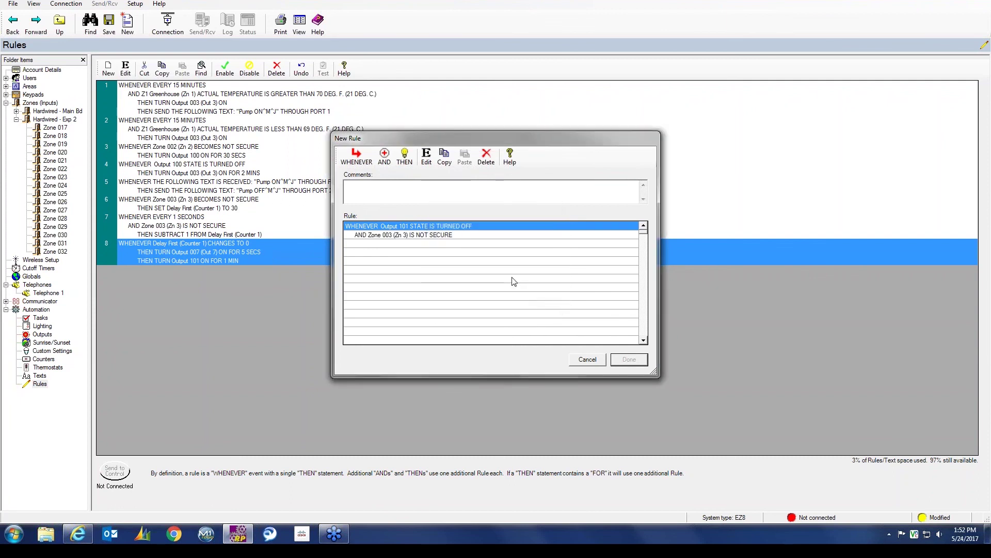
# Step: Add a THEN action to the Output 101 rule that turns on Output 007 (Out 7) for 5 seconds
pyautogui.click(405, 158)
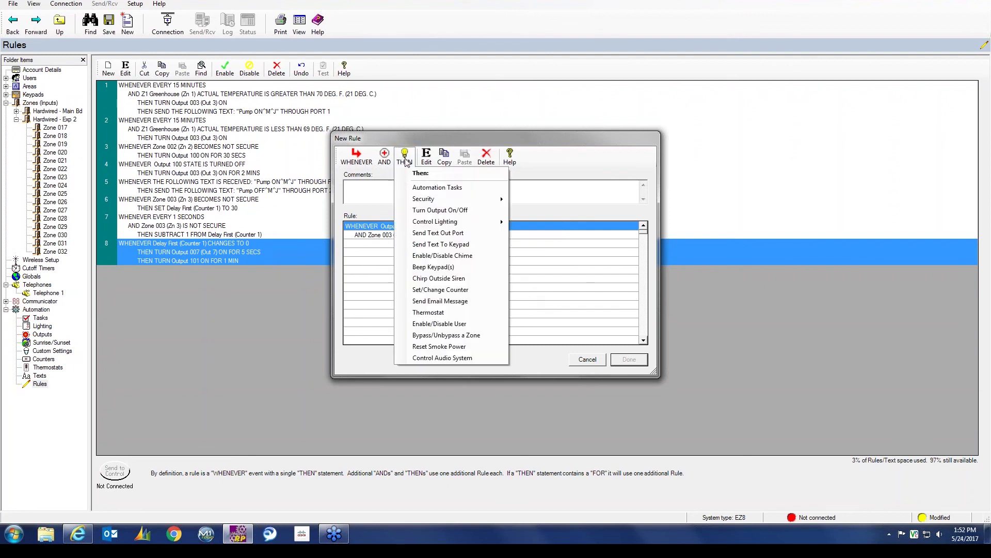
pyautogui.click(440, 210)
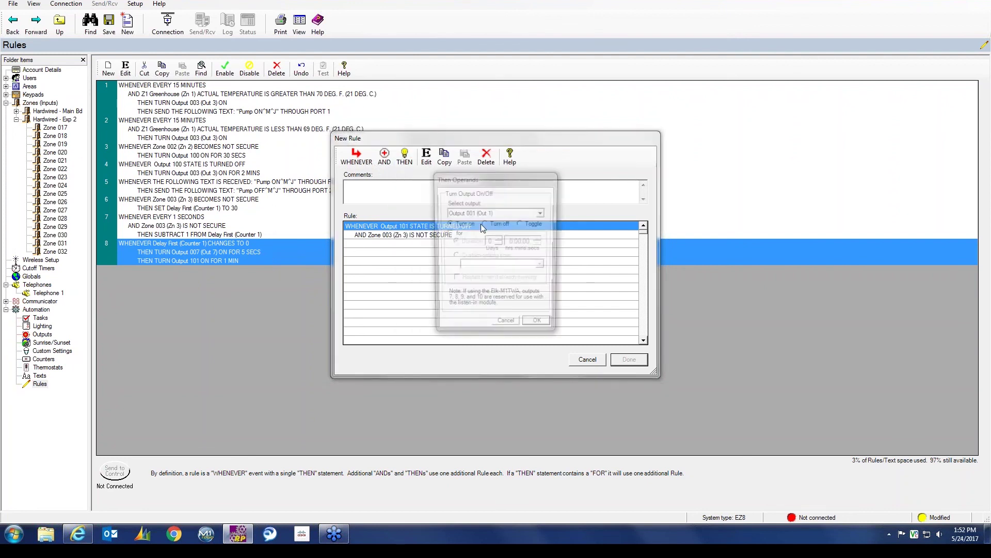
pyautogui.click(542, 214)
pyautogui.scroll(-2, 543, 235)
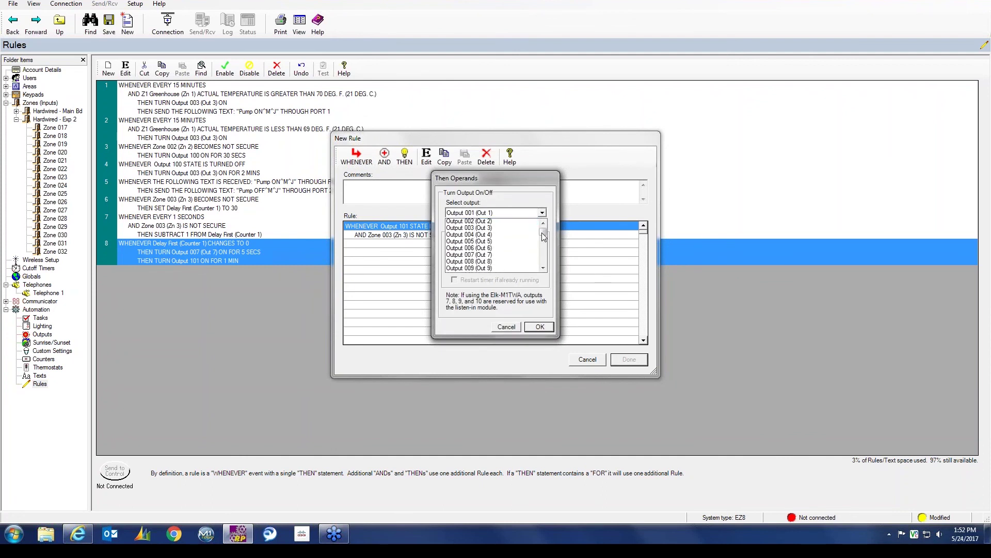
pyautogui.click(477, 236)
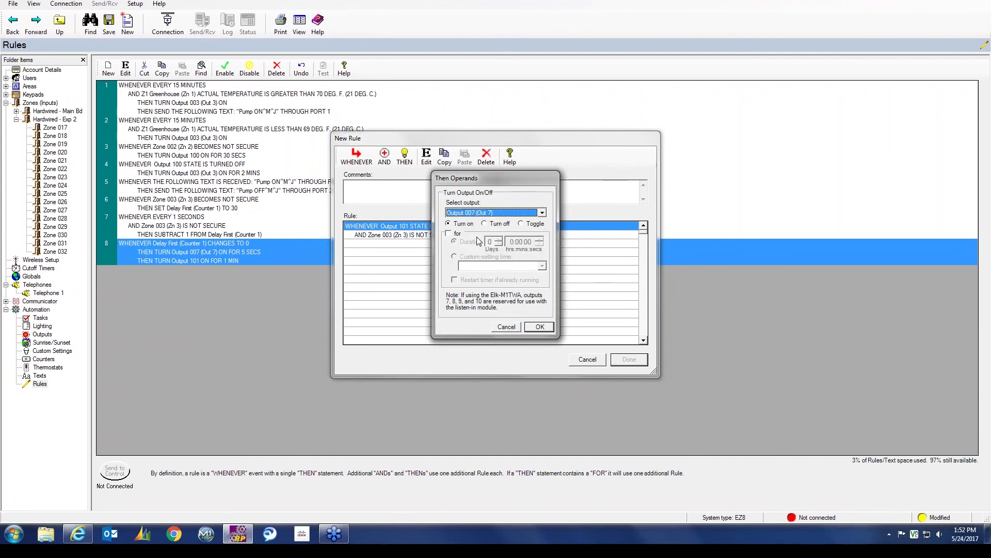
pyautogui.click(449, 234)
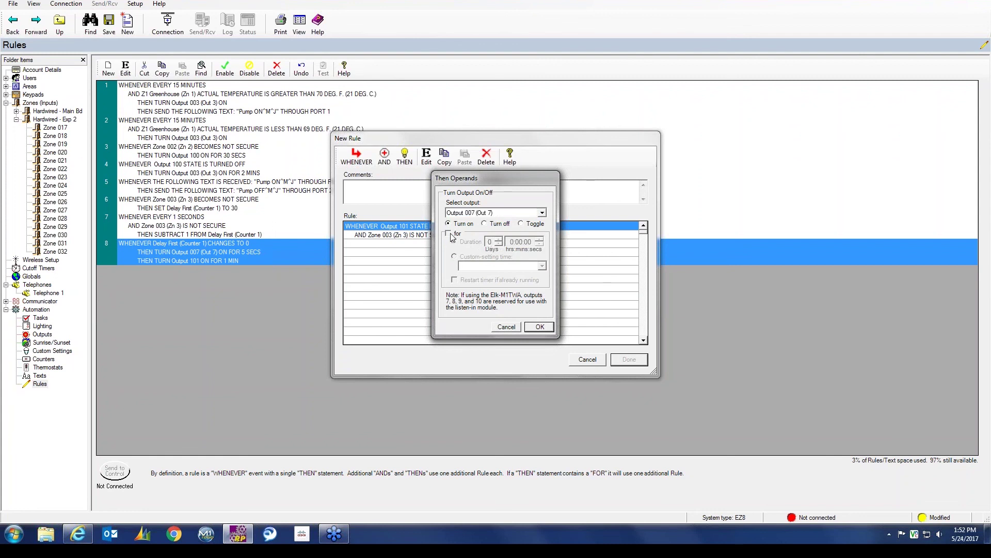
pyautogui.click(528, 242)
pyautogui.click(540, 239)
pyautogui.click(540, 239)
pyautogui.click(539, 239)
pyautogui.click(539, 239)
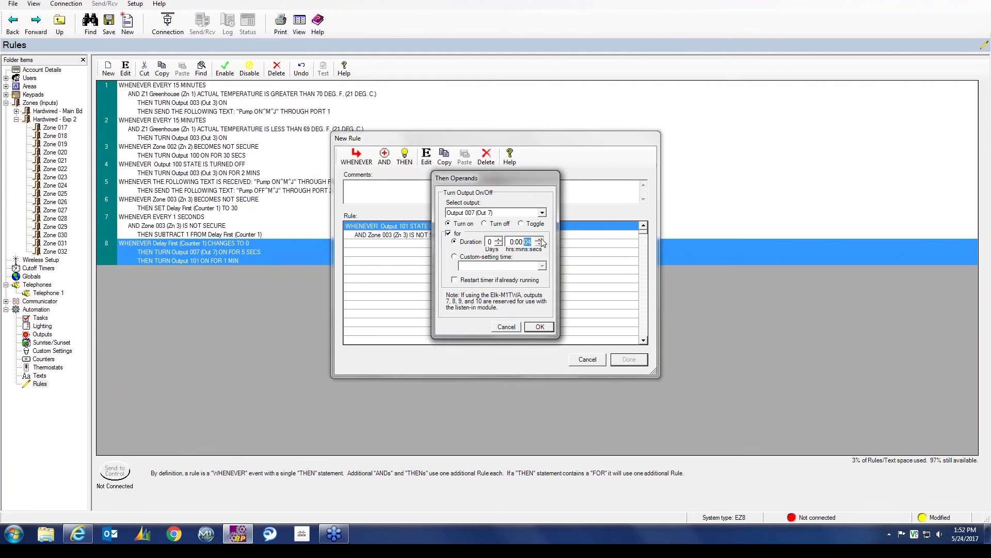
pyautogui.click(539, 327)
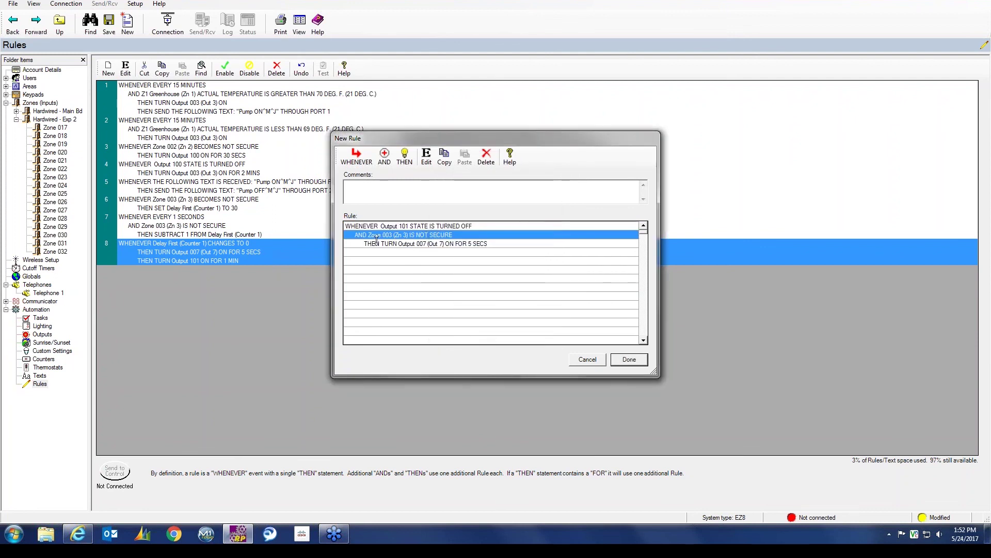
# Step: Add a second THEN action that turns on Output 101 for 1 minute, and finish the Output 101 rule
pyautogui.click(405, 160)
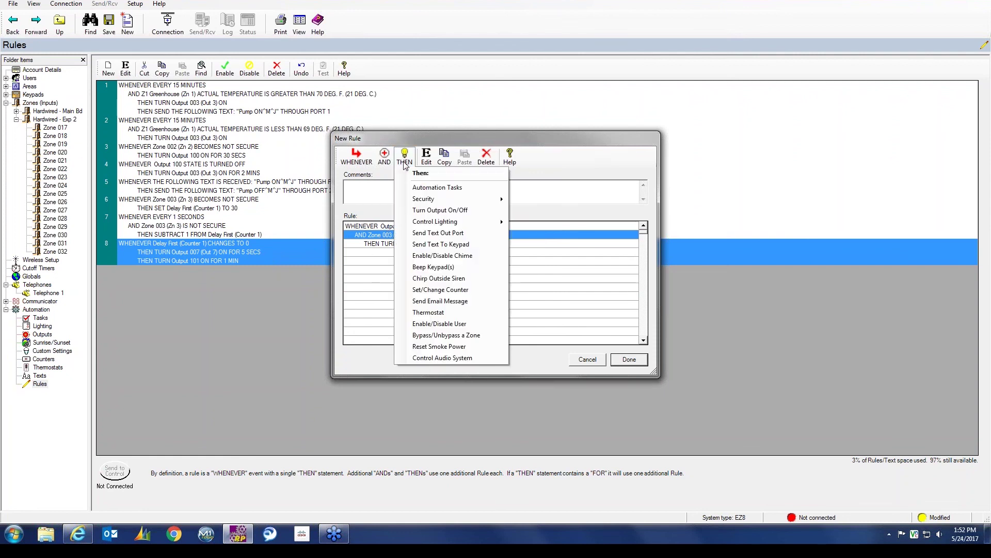
pyautogui.click(433, 210)
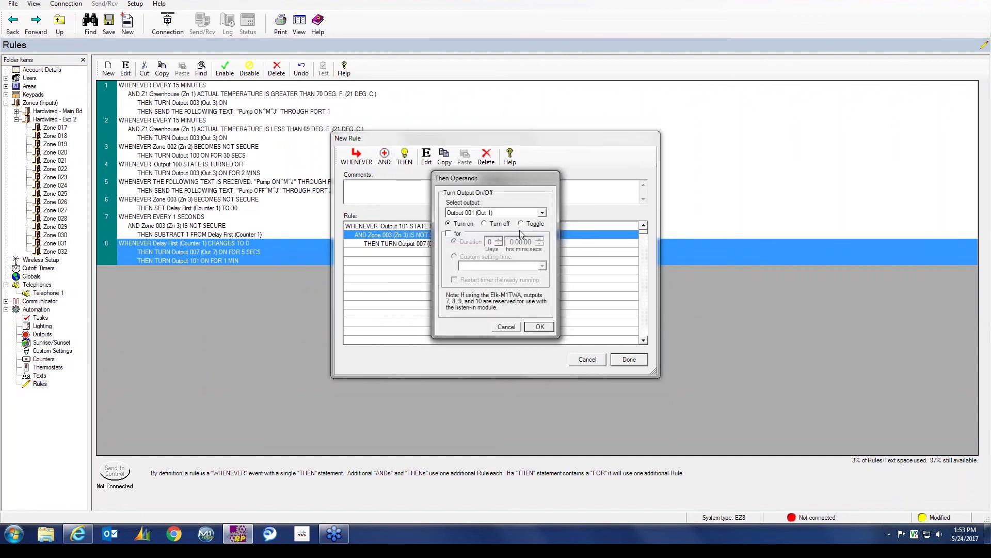
pyautogui.click(542, 213)
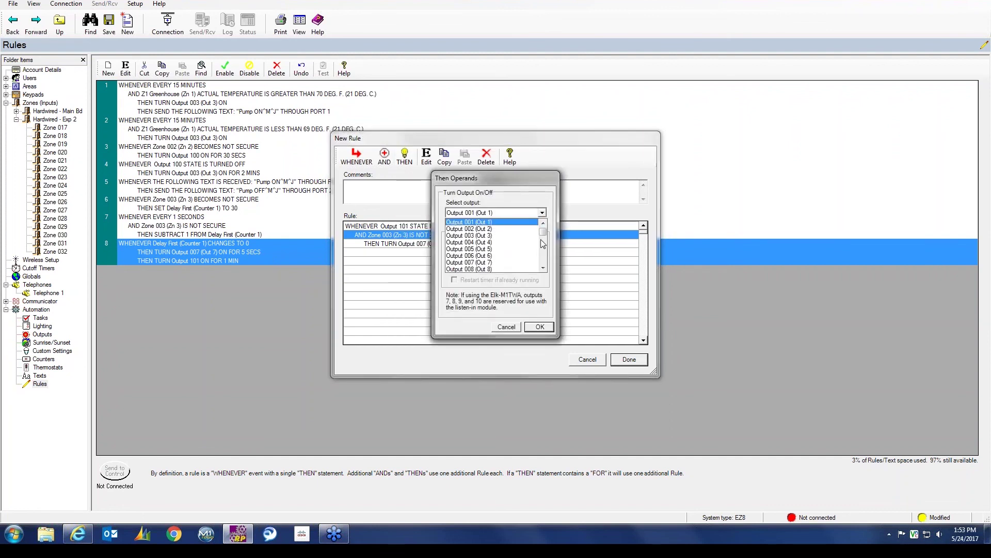
pyautogui.moveTo(544, 235); pyautogui.dragTo(545, 252)
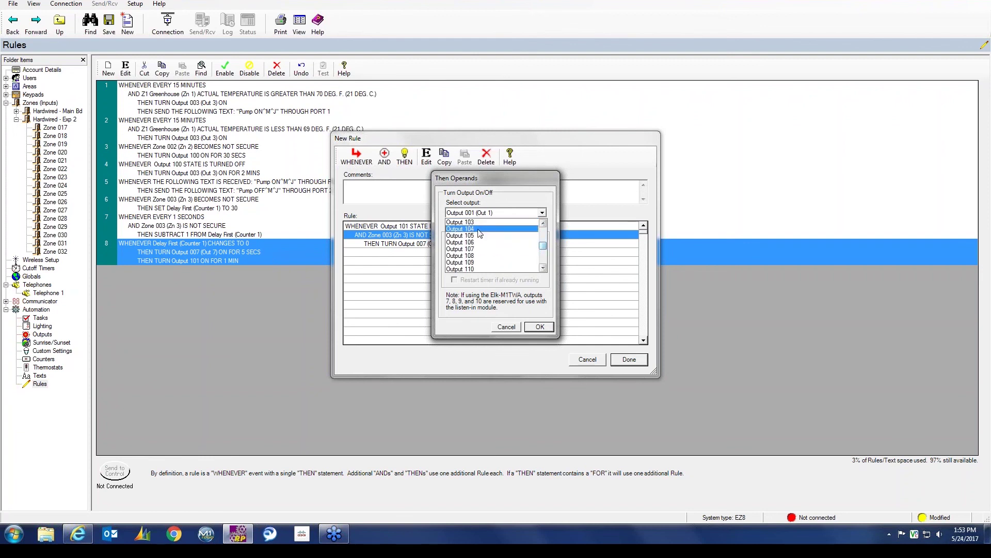
pyautogui.click(542, 224)
pyautogui.click(542, 224)
pyautogui.click(543, 224)
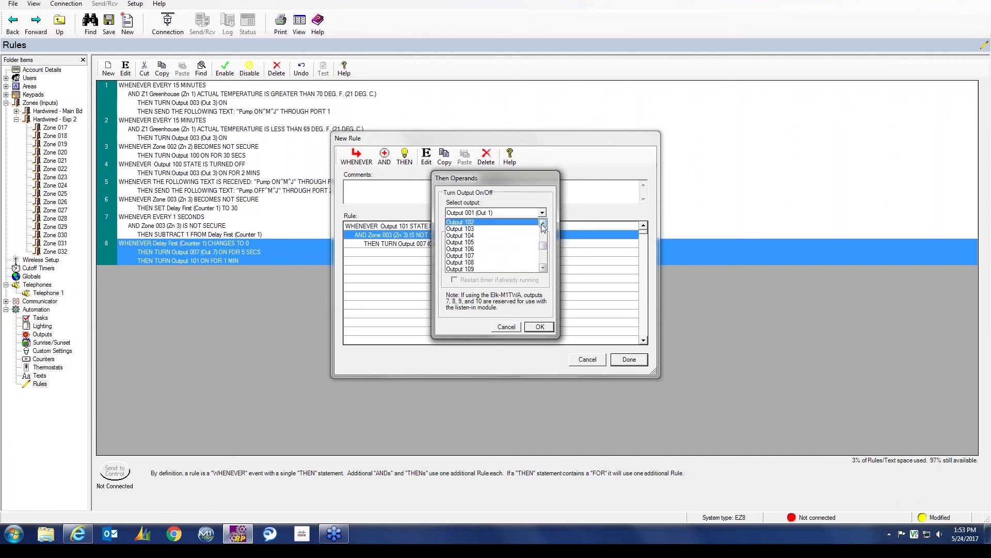
pyautogui.click(480, 222)
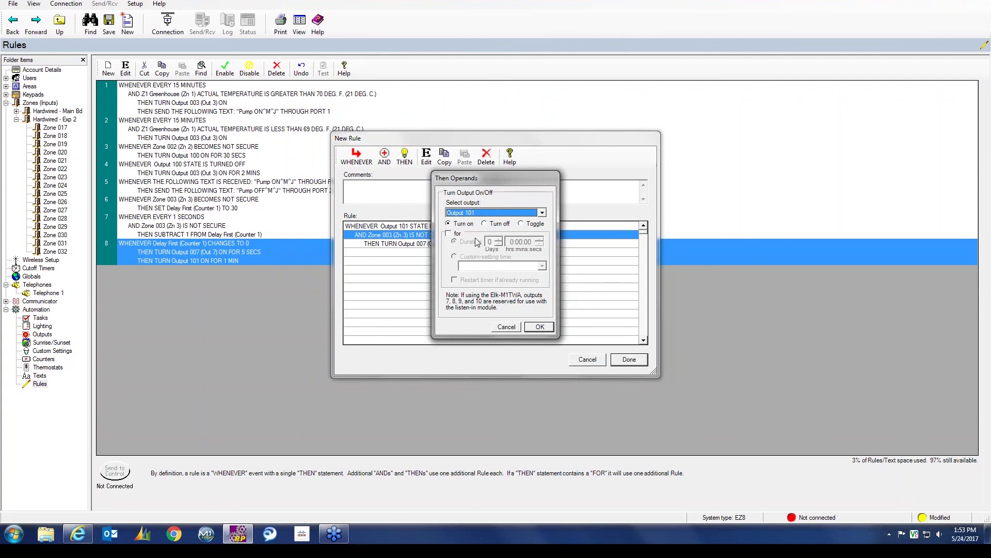
pyautogui.click(449, 234)
pyautogui.click(519, 242)
pyautogui.click(540, 240)
pyautogui.click(539, 327)
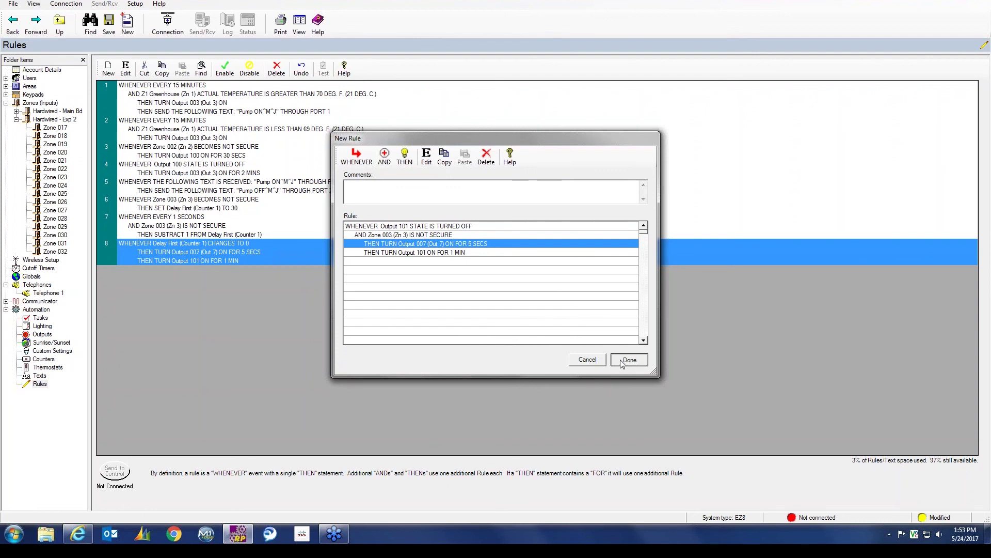
pyautogui.click(619, 358)
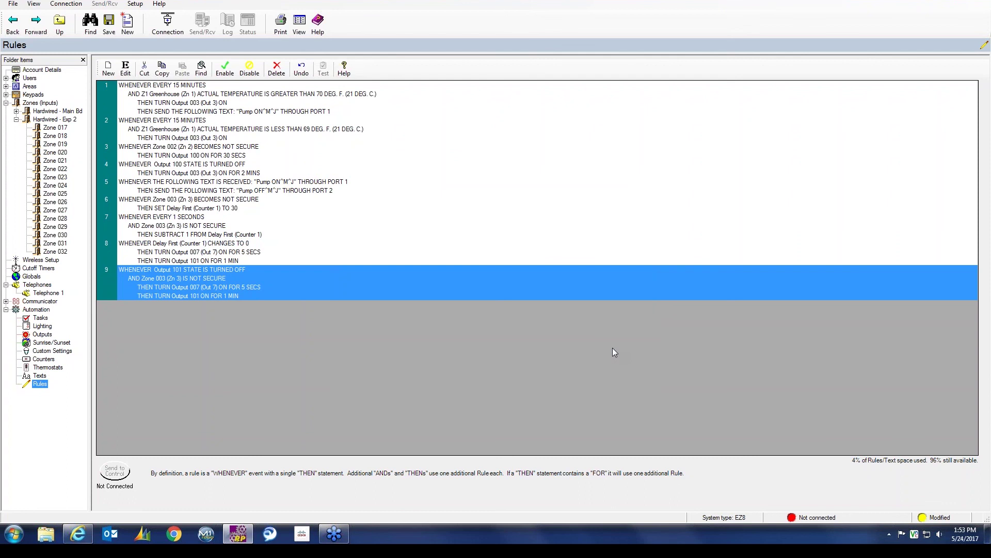